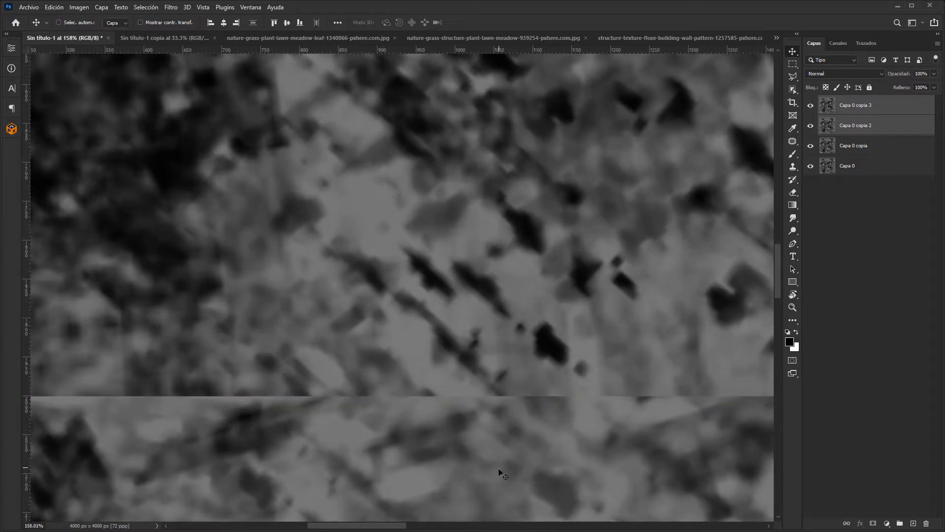
# Step: Move the two lower tile copies in Sin título-1 copia up against the upper row, and view the grass and wall texture documents
pyautogui.click(170, 38)
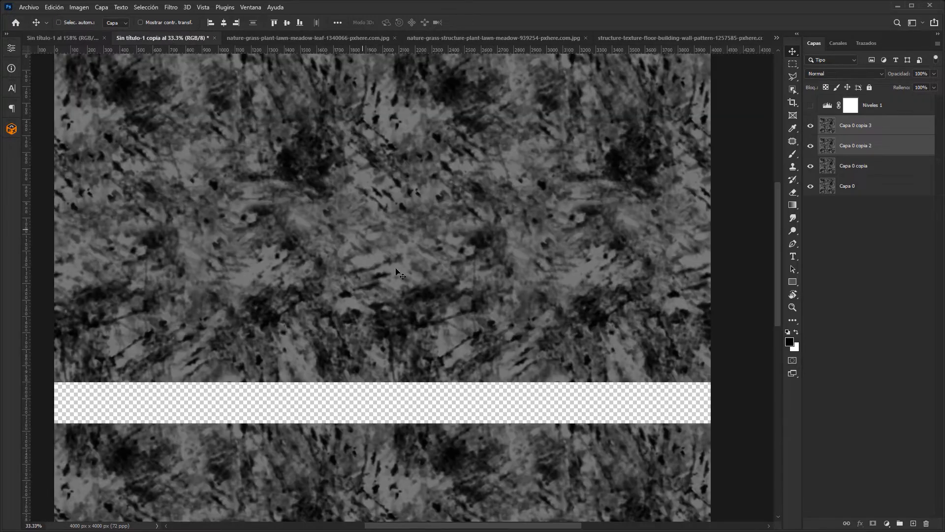
pyautogui.moveTo(392, 451); pyautogui.dragTo(390, 411)
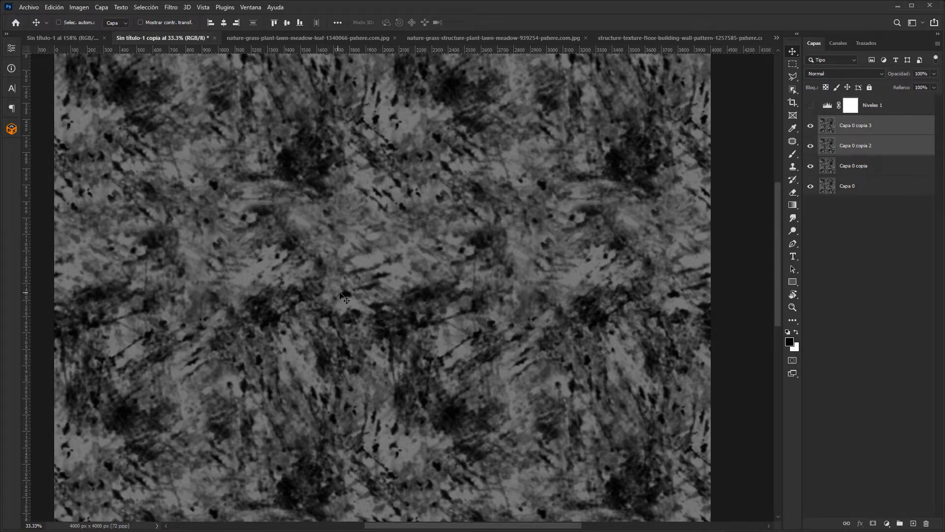
pyautogui.click(471, 38)
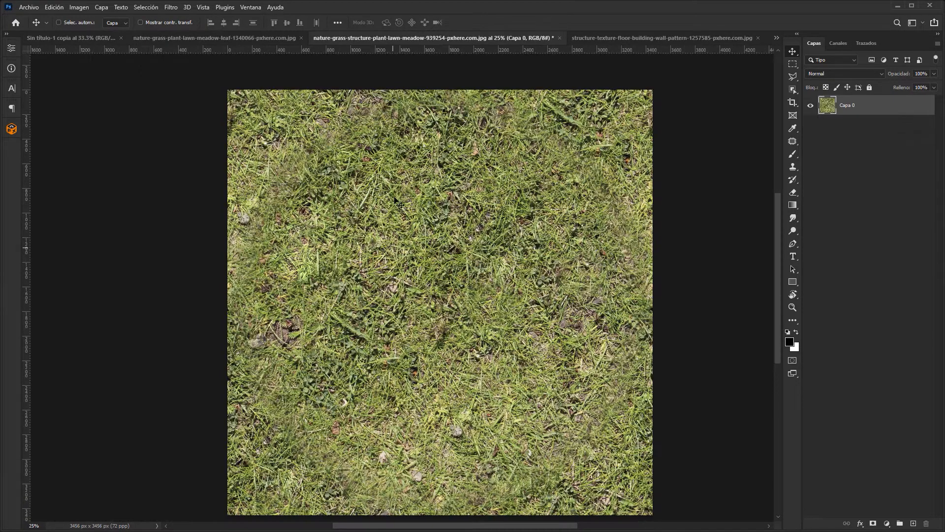
pyautogui.click(642, 38)
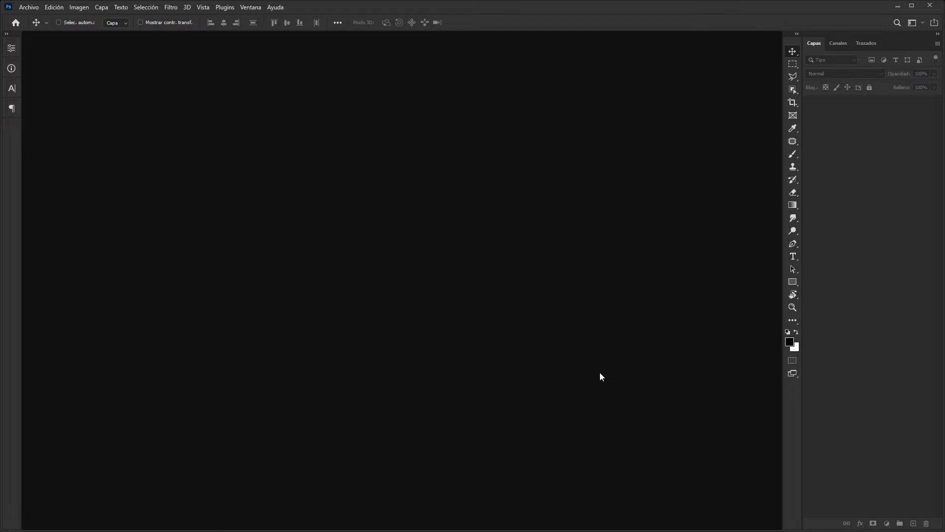
# Step: Open the metal scratches and white painted wall images, and add a Levels adjustment with black input 231 above the wall texture
pyautogui.moveTo(144, 363); pyautogui.dragTo(342, 318)
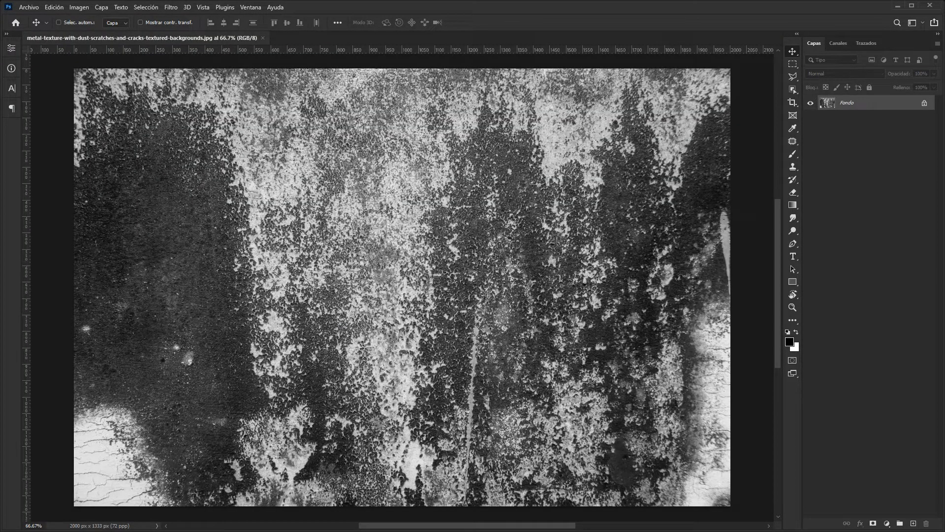
pyautogui.moveTo(493, 105)
pyautogui.mouseDown()
pyautogui.moveTo(572, 33)
pyautogui.moveTo(588, 38)
pyautogui.mouseUp()
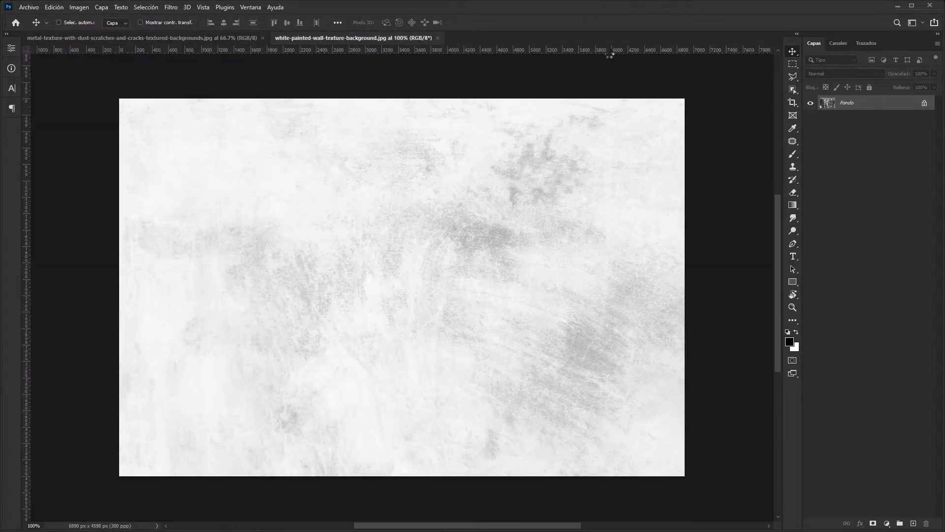
pyautogui.click(887, 524)
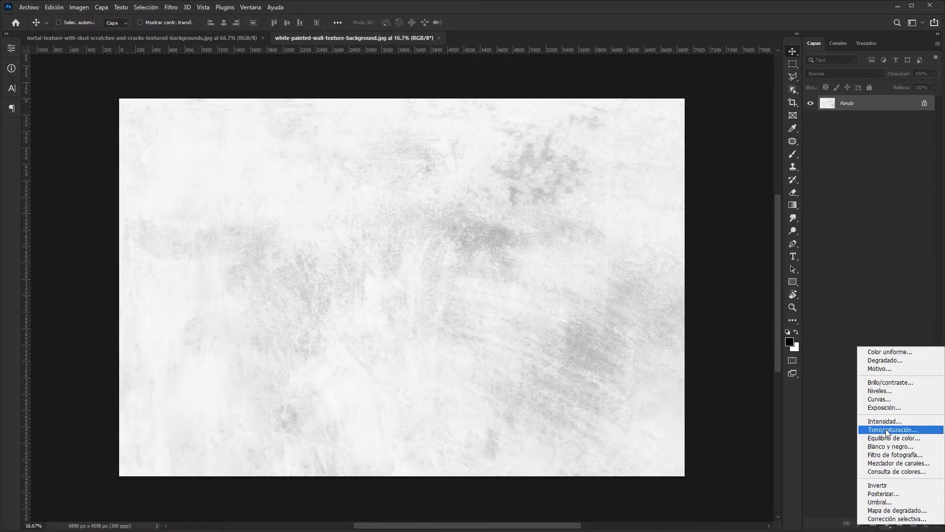
pyautogui.click(887, 394)
pyautogui.moveTo(42, 147); pyautogui.dragTo(140, 156)
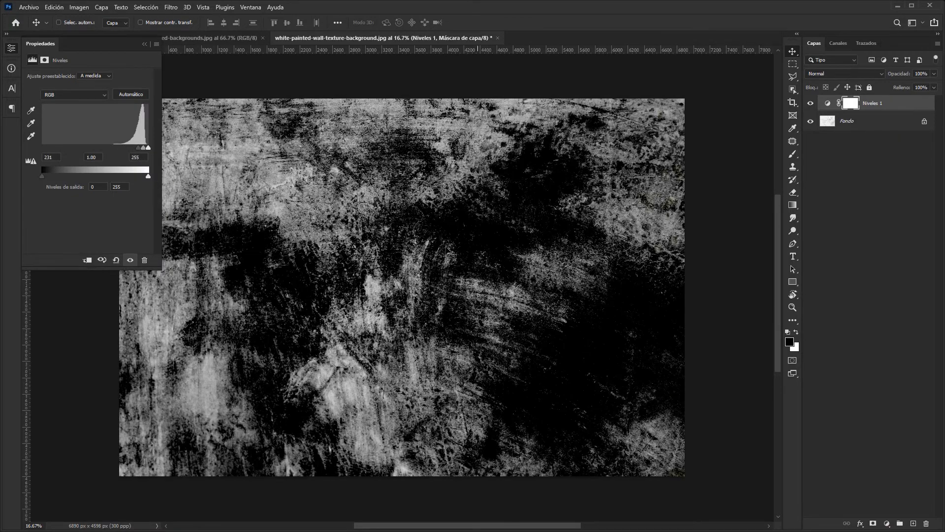
# Step: Close the white painted wall and metal texture documents without saving changes
pyautogui.click(497, 38)
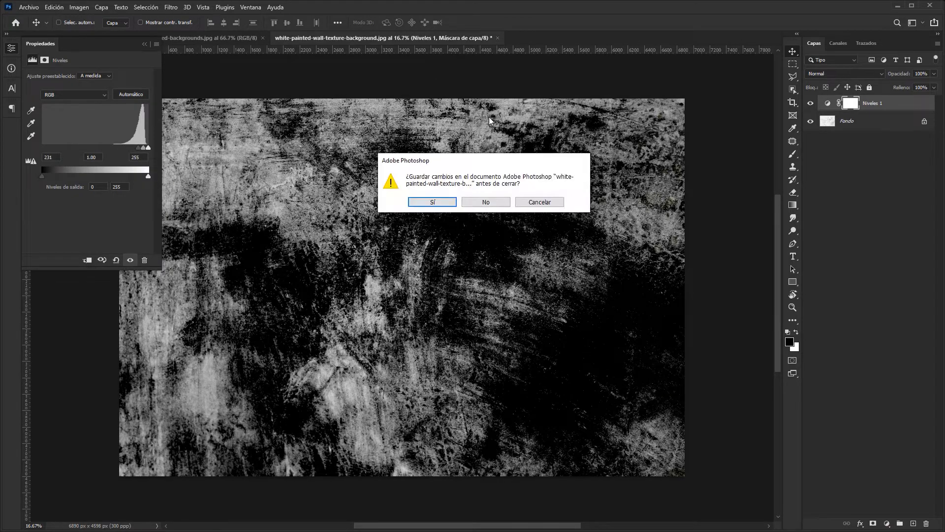
pyautogui.click(484, 202)
pyautogui.click(273, 38)
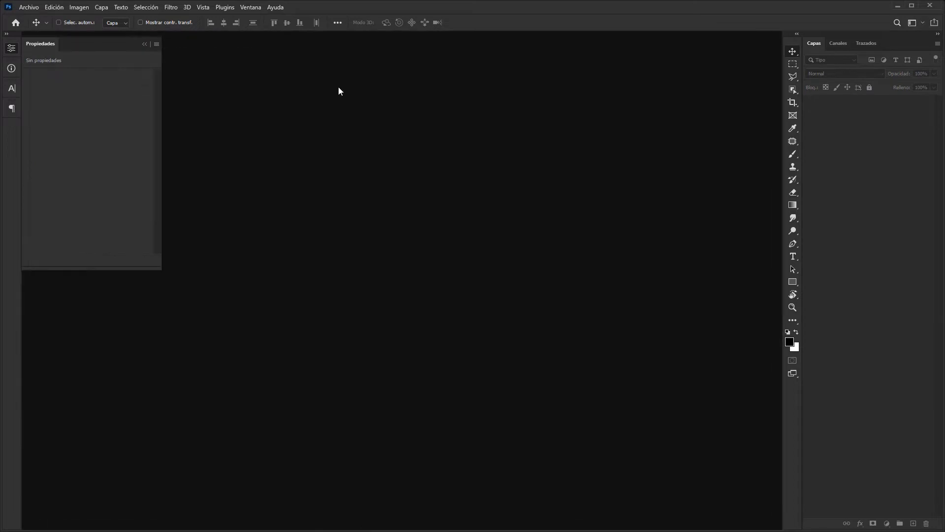
pyautogui.click(12, 49)
# Step: Create a new 2000 × 2000 pixel RGB document at 72 ppi with a custom mid-grey background
pyautogui.click(28, 7)
pyautogui.click(37, 17)
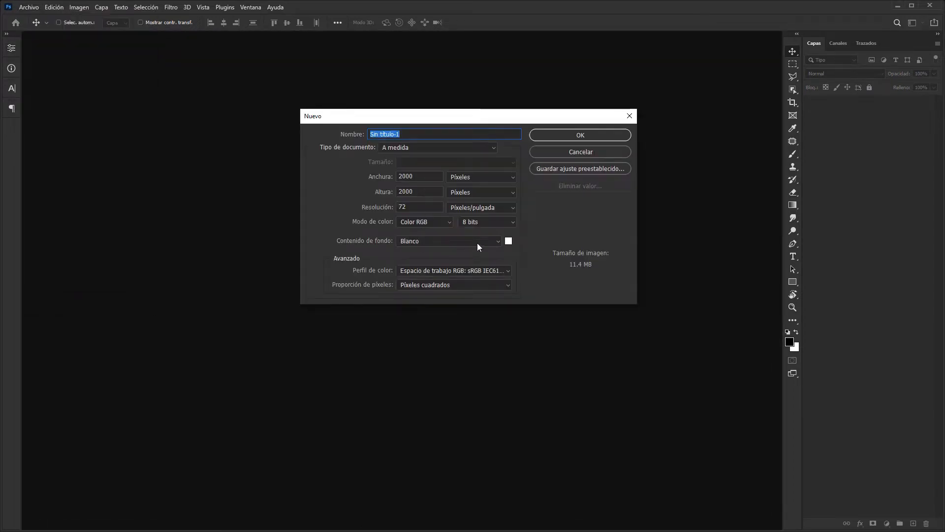
pyautogui.click(465, 242)
pyautogui.click(412, 282)
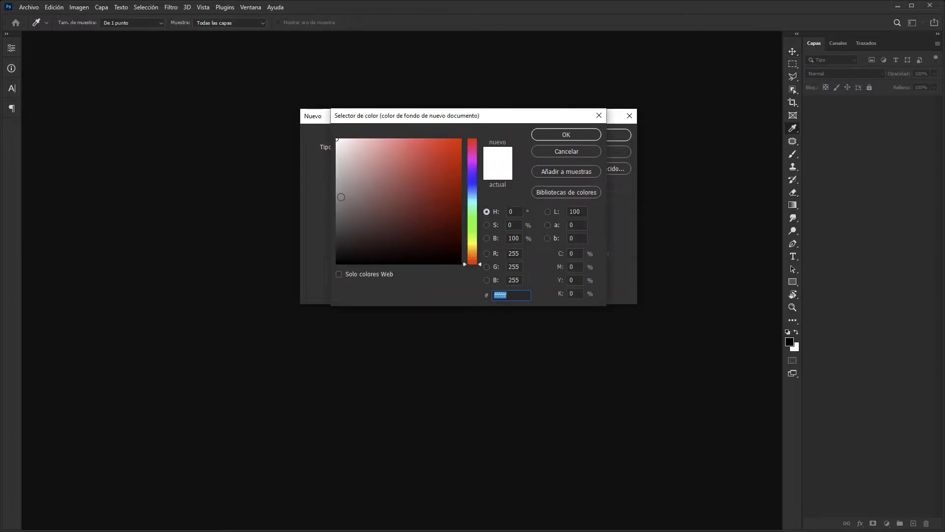
pyautogui.moveTo(341, 197); pyautogui.dragTo(326, 205)
pyautogui.click(555, 136)
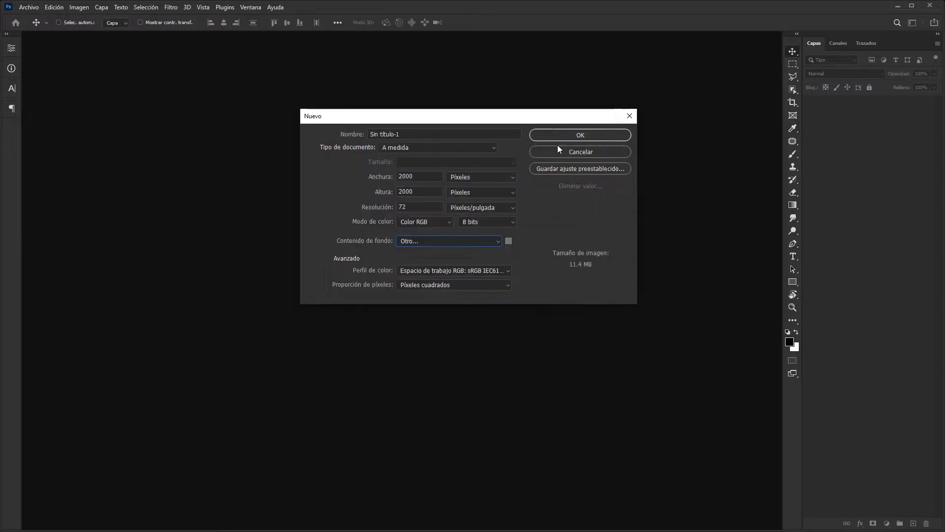
pyautogui.click(580, 135)
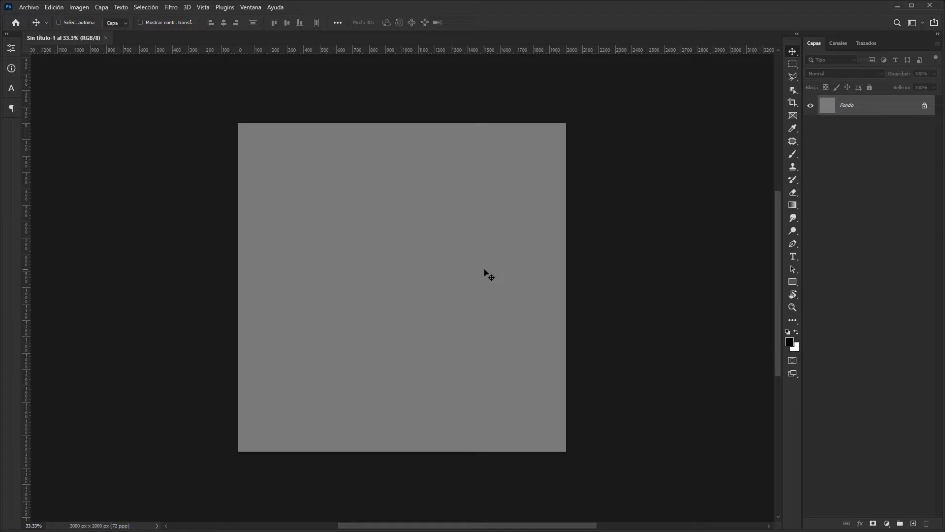
# Step: Choose the Carboncillo tosco extra KYLE dry brush for painting and set its size to 1500 px
pyautogui.click(793, 155)
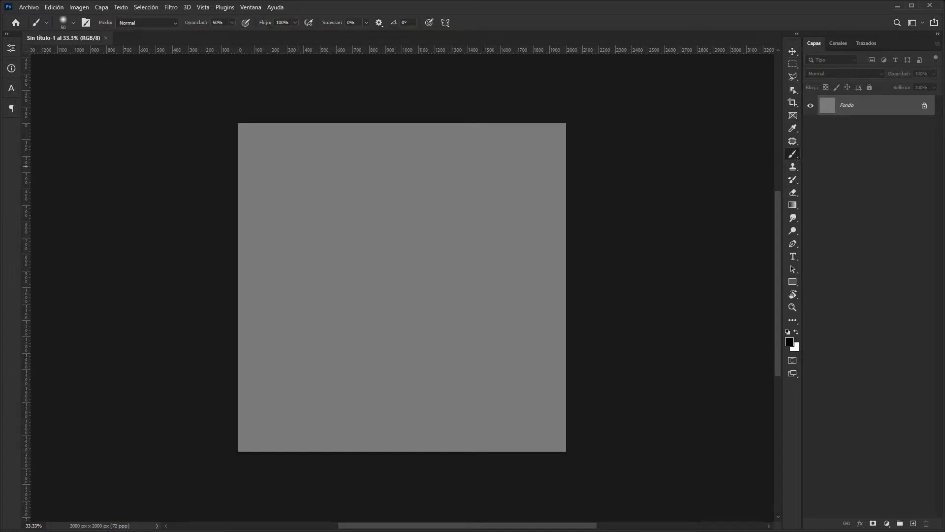
pyautogui.click(73, 24)
pyautogui.moveTo(136, 167); pyautogui.dragTo(138, 264)
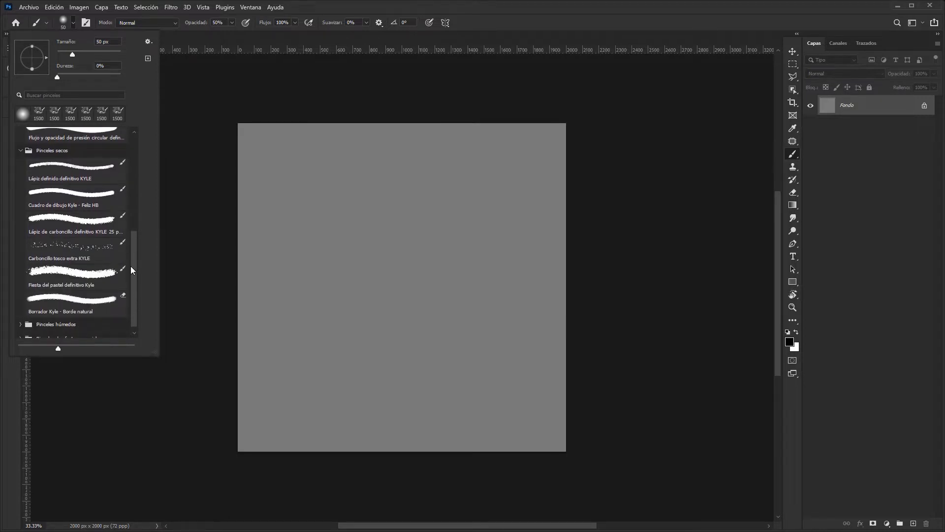
pyautogui.click(78, 252)
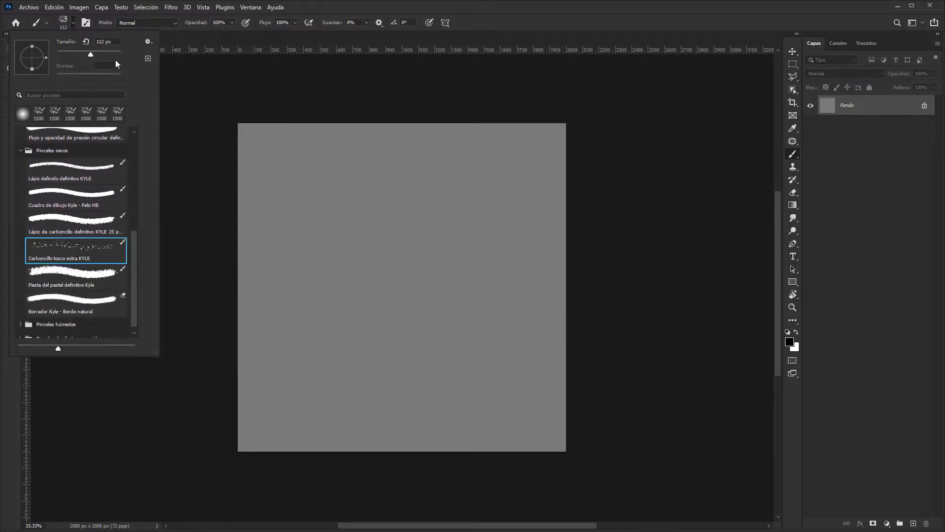
pyautogui.click(110, 41)
pyautogui.write('1500')
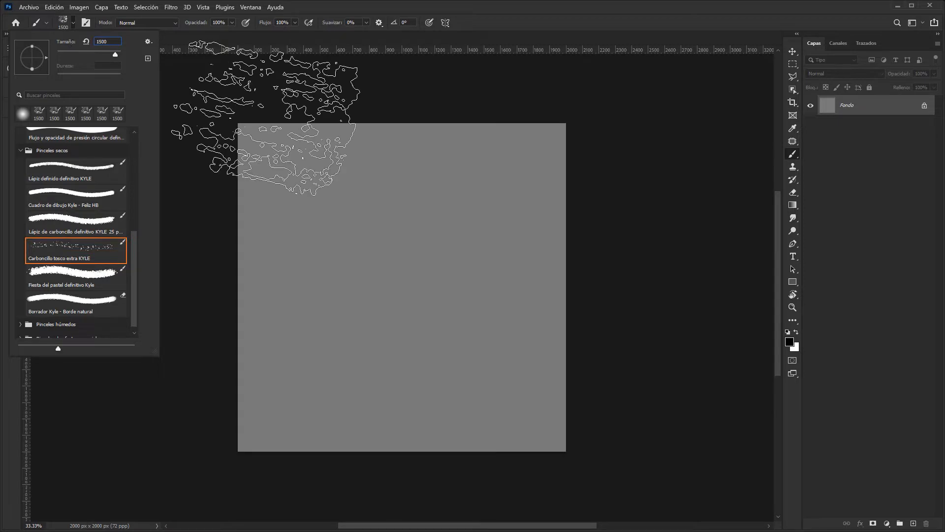
# Step: Turn off the brush's dual brush, texture and scattering, and set size jitter to 51% and angle jitter to 43%
pyautogui.click(86, 24)
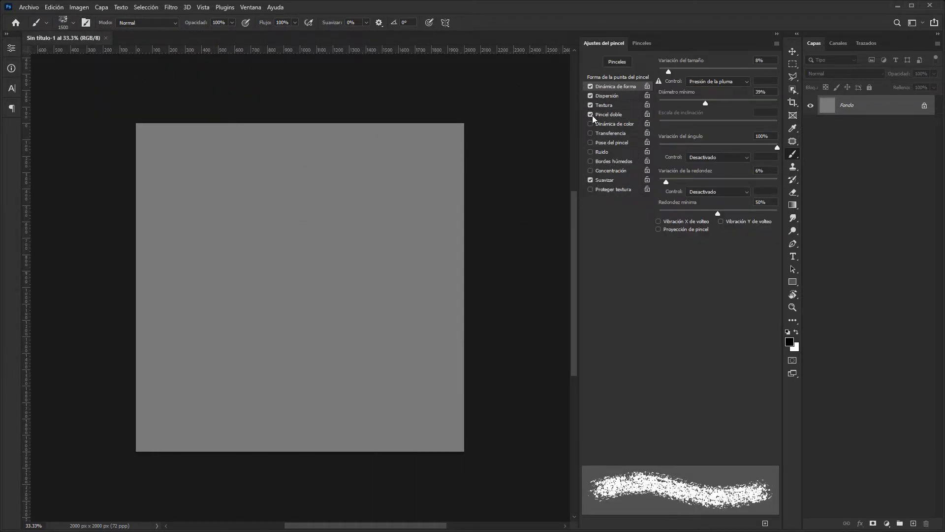
pyautogui.click(591, 115)
pyautogui.click(590, 105)
pyautogui.click(591, 96)
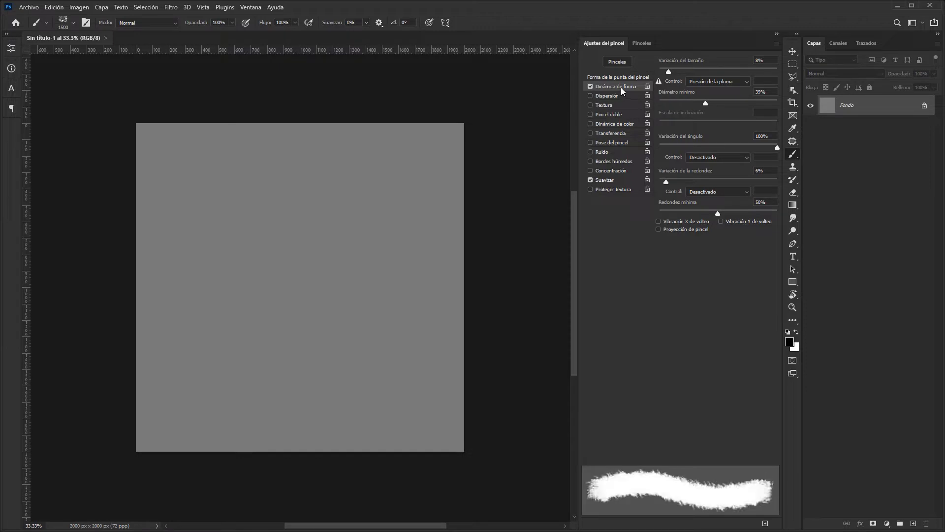
pyautogui.click(720, 70)
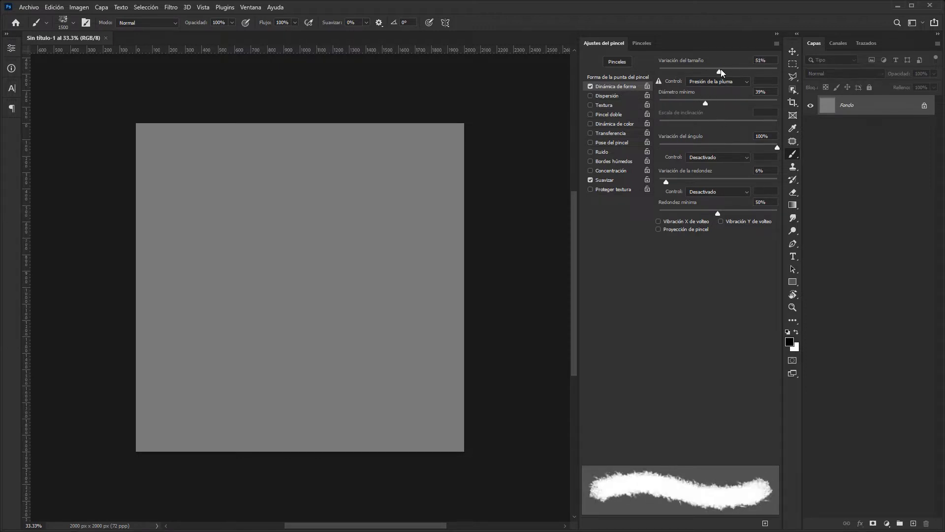
pyautogui.click(710, 146)
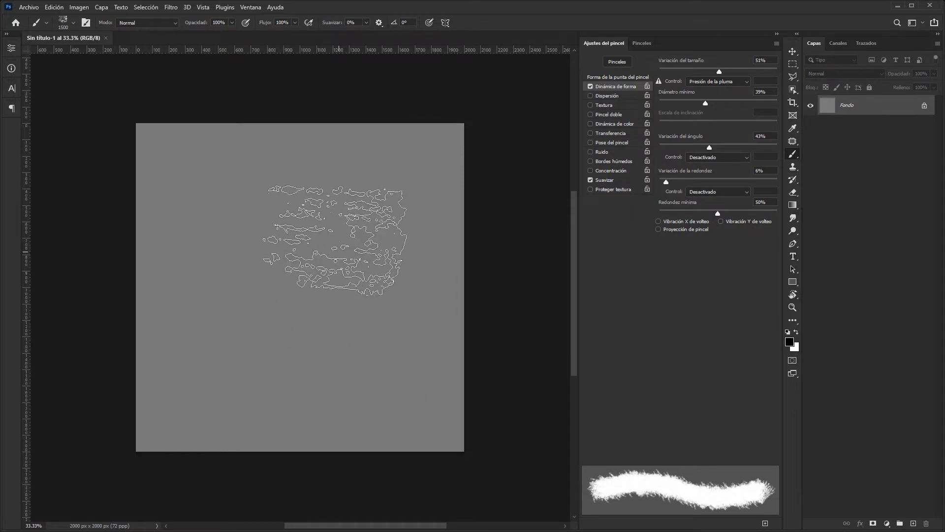
# Step: Set the brush opacity to 50% and cover the whole grey canvas with overlapping black charcoal strokes
pyautogui.click(220, 22)
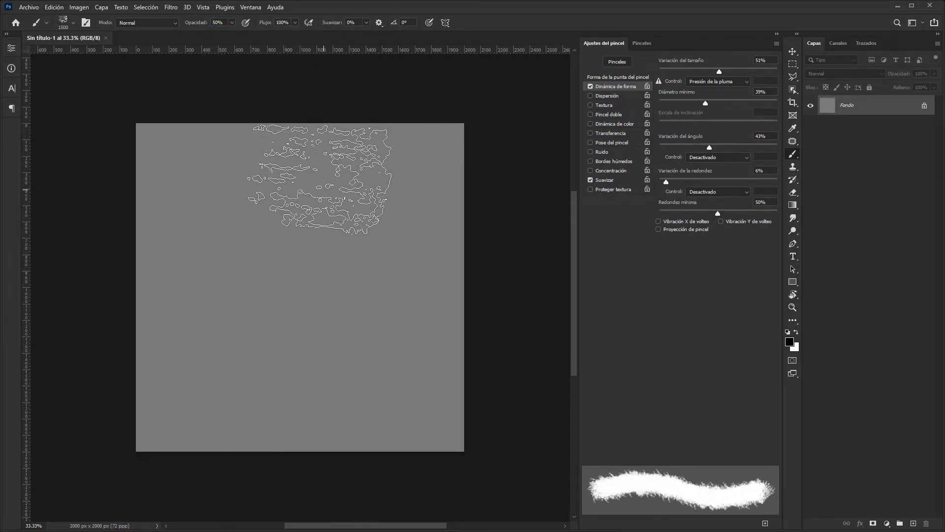
pyautogui.moveTo(200, 173)
pyautogui.mouseDown()
pyautogui.moveTo(229, 230)
pyautogui.moveTo(230, 266)
pyautogui.moveTo(188, 307)
pyautogui.moveTo(166, 388)
pyautogui.moveTo(290, 424)
pyautogui.moveTo(371, 425)
pyautogui.moveTo(426, 304)
pyautogui.moveTo(363, 260)
pyautogui.moveTo(314, 168)
pyautogui.moveTo(434, 170)
pyautogui.moveTo(424, 165)
pyautogui.moveTo(272, 223)
pyautogui.moveTo(251, 253)
pyautogui.moveTo(160, 295)
pyautogui.moveTo(196, 393)
pyautogui.moveTo(322, 355)
pyautogui.moveTo(435, 402)
pyautogui.moveTo(409, 182)
pyautogui.moveTo(396, 171)
pyautogui.moveTo(452, 345)
pyautogui.moveTo(365, 262)
pyautogui.moveTo(399, 368)
pyautogui.moveTo(245, 185)
pyautogui.moveTo(200, 96)
pyautogui.moveTo(233, 26)
pyautogui.moveTo(259, 37)
pyautogui.mouseUp()
pyautogui.moveTo(172, 148)
pyautogui.mouseDown()
pyautogui.moveTo(159, 157)
pyautogui.moveTo(214, 283)
pyautogui.moveTo(186, 263)
pyautogui.moveTo(204, 401)
pyautogui.moveTo(285, 295)
pyautogui.moveTo(332, 159)
pyautogui.moveTo(422, 295)
pyautogui.moveTo(338, 401)
pyautogui.moveTo(148, 443)
pyautogui.moveTo(172, 480)
pyautogui.mouseUp()
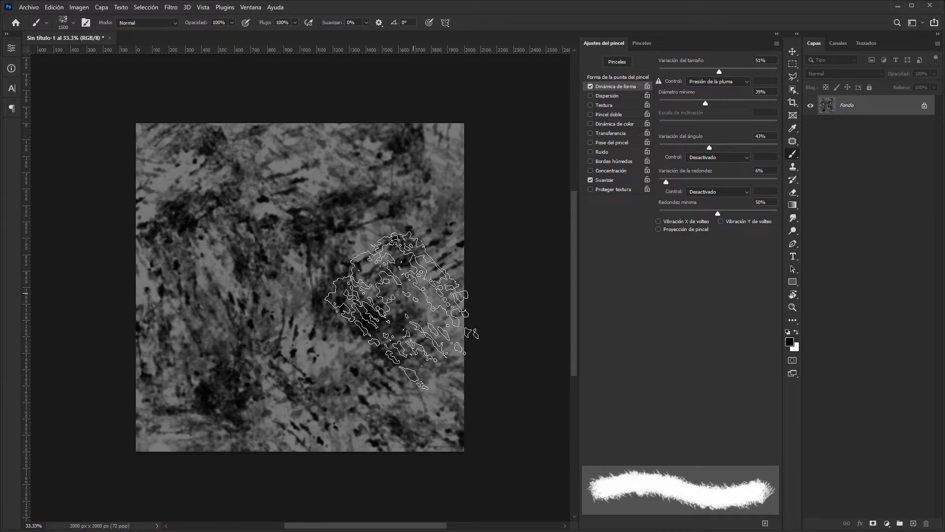
pyautogui.click(396, 308)
# Step: Close the brush settings and unlock the background so it becomes a regular movable layer
pyautogui.click(777, 43)
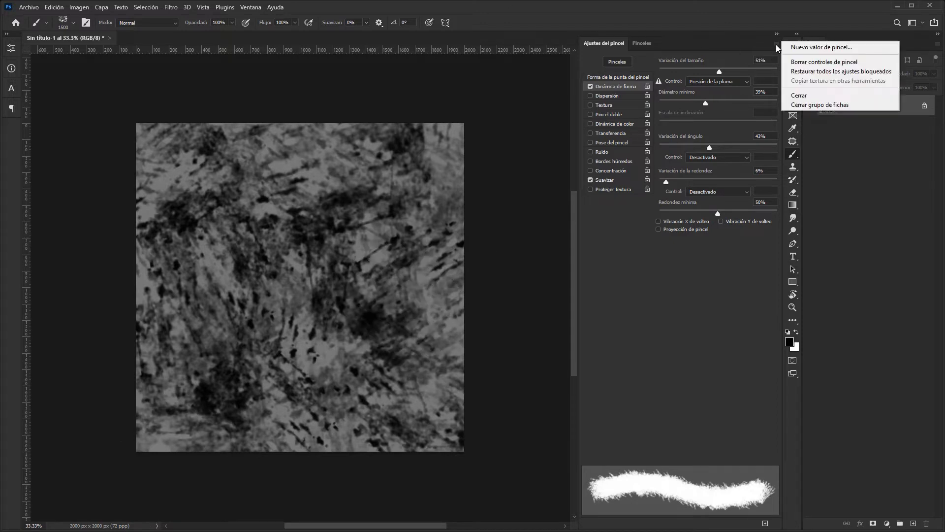
pyautogui.click(807, 105)
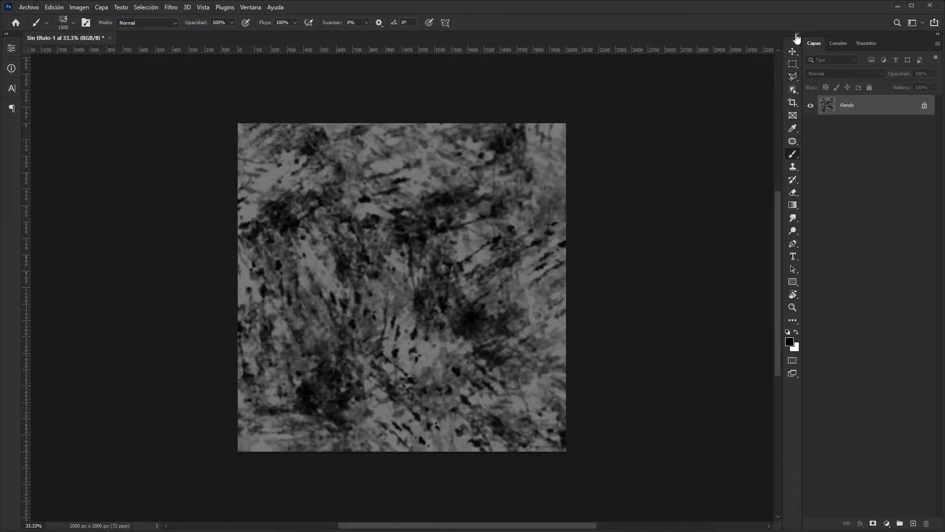
pyautogui.press('v')
pyautogui.click(924, 107)
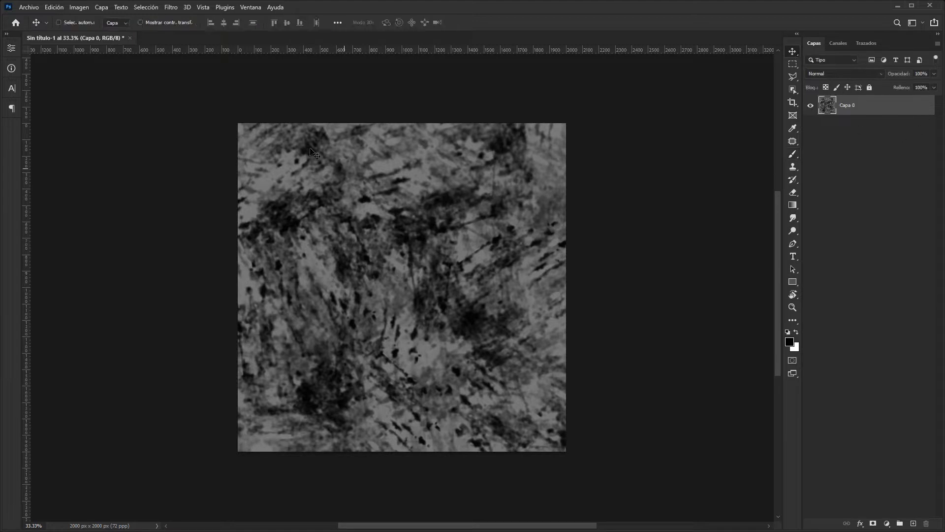
# Step: Enlarge the canvas to 200% in width and height, anchoring the existing texture at its upper-left corner
pyautogui.click(85, 8)
pyautogui.click(127, 90)
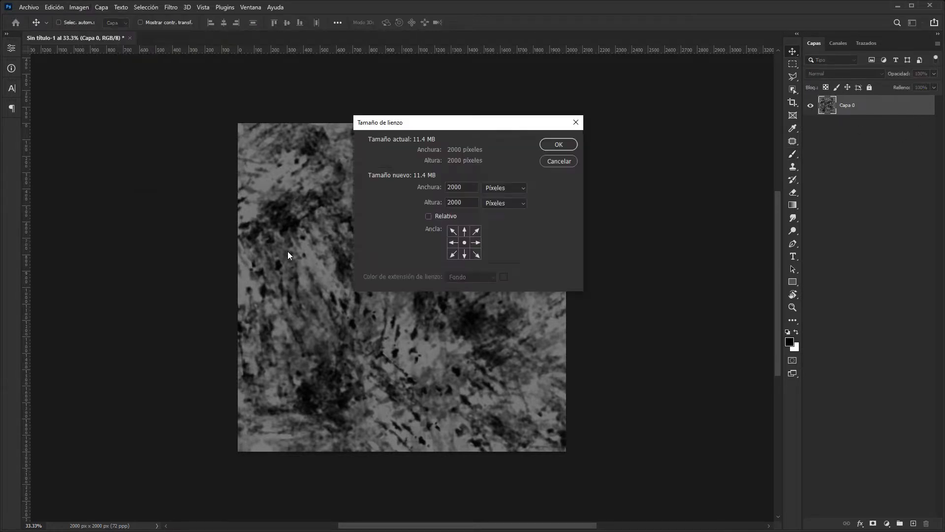
pyautogui.click(498, 202)
pyautogui.click(503, 193)
pyautogui.click(504, 193)
pyautogui.click(498, 257)
pyautogui.write('200')
pyautogui.press('Tab')
pyautogui.write('200')
pyautogui.press('Return')
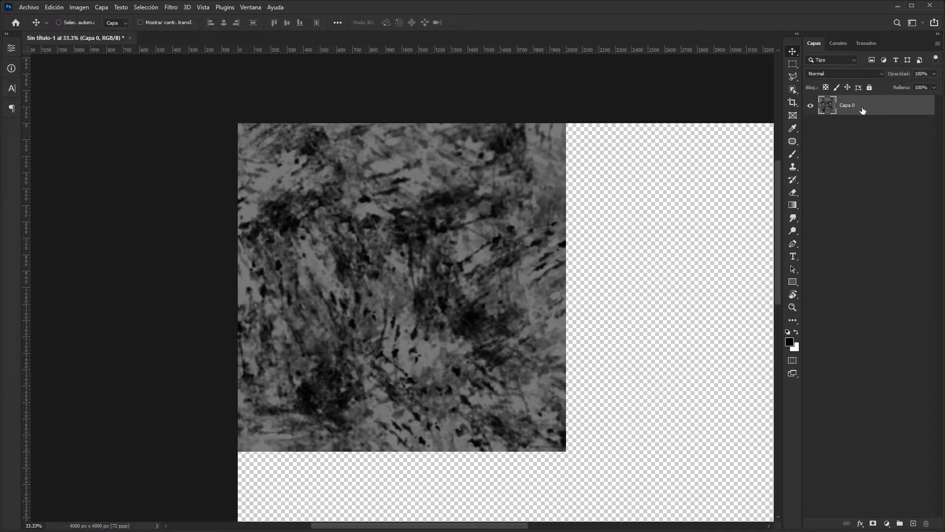
# Step: Duplicate the texture layer beside the original, and duplicate both layers below to fill the canvas with a 2 × 2 tile grid
pyautogui.hotkey('ctrl', 'j')
pyautogui.moveTo(340, 266); pyautogui.dragTo(668, 287)
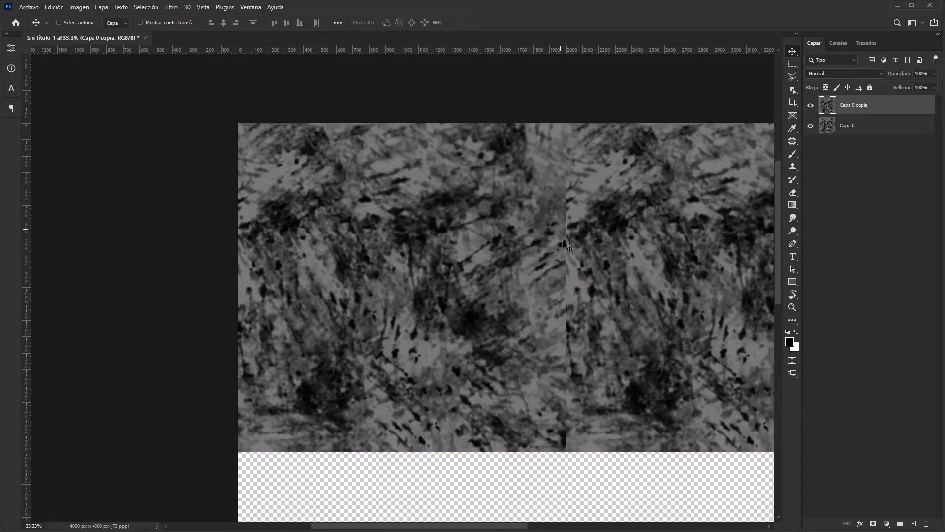
pyautogui.keyDown('shift'); pyautogui.click(866, 126); pyautogui.keyUp('shift')
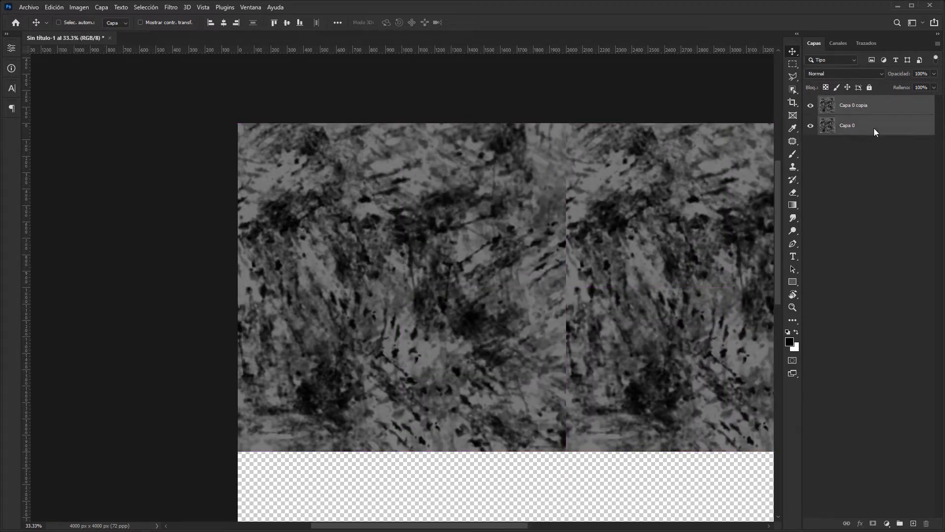
pyautogui.hotkey('ctrl', 'j')
pyautogui.moveTo(551, 208); pyautogui.dragTo(501, 515)
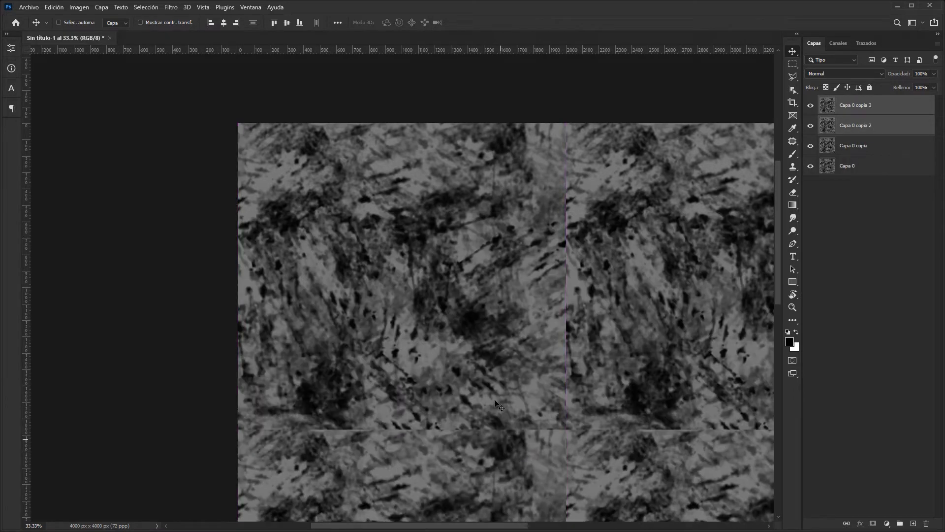
pyautogui.moveTo(498, 296); pyautogui.dragTo(495, 317)
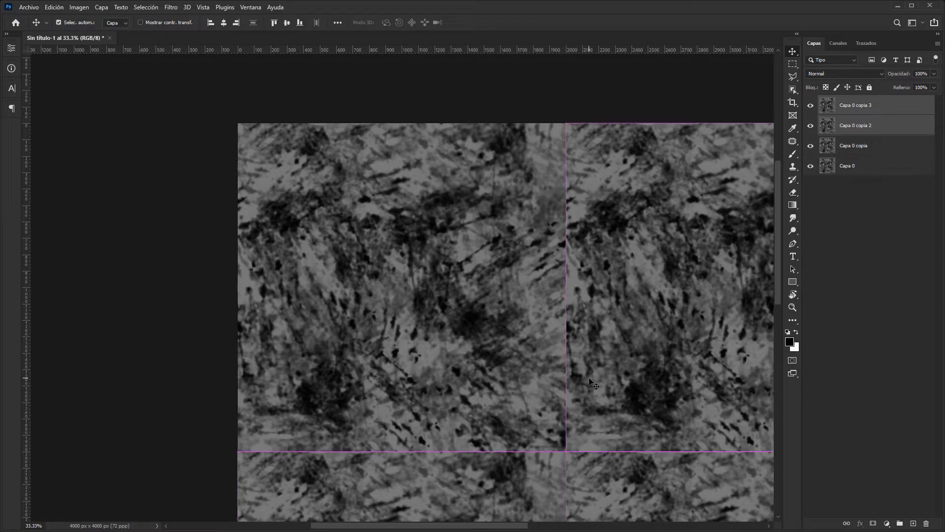
# Step: Undo the tile duplication and the canvas enlargement, going back to the single unlocked texture layer
pyautogui.hotkey('ctrl', 'z')
pyautogui.hotkey('ctrl', 'z')
pyautogui.hotkey('ctrl', 'z')
pyautogui.hotkey('ctrl', 'z')
pyautogui.hotkey('ctrl', 'z')
pyautogui.hotkey('ctrl', 'z')
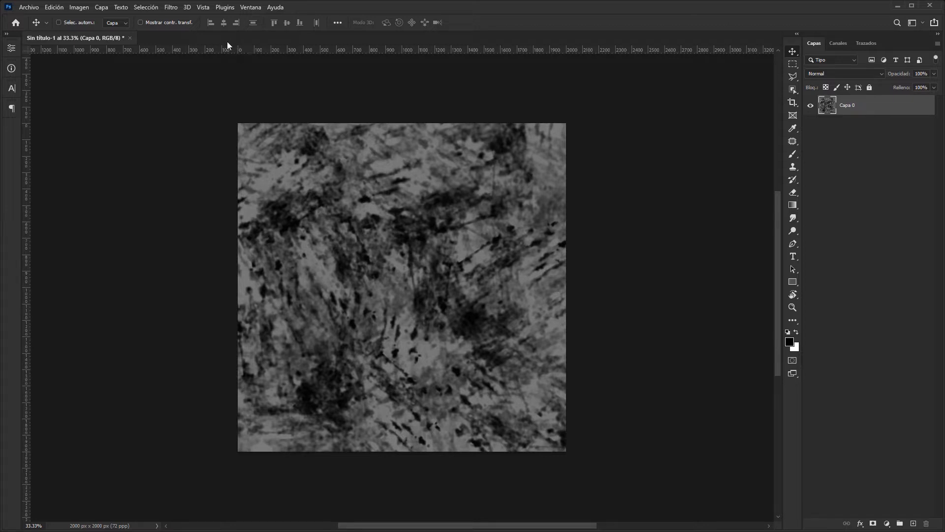
# Step: Apply the Offset filter (Desplazamiento) to the texture at +1000 px horizontally and +1000 px vertically, with undefined areas wrapping around
pyautogui.click(173, 7)
pyautogui.moveTo(267, 220)
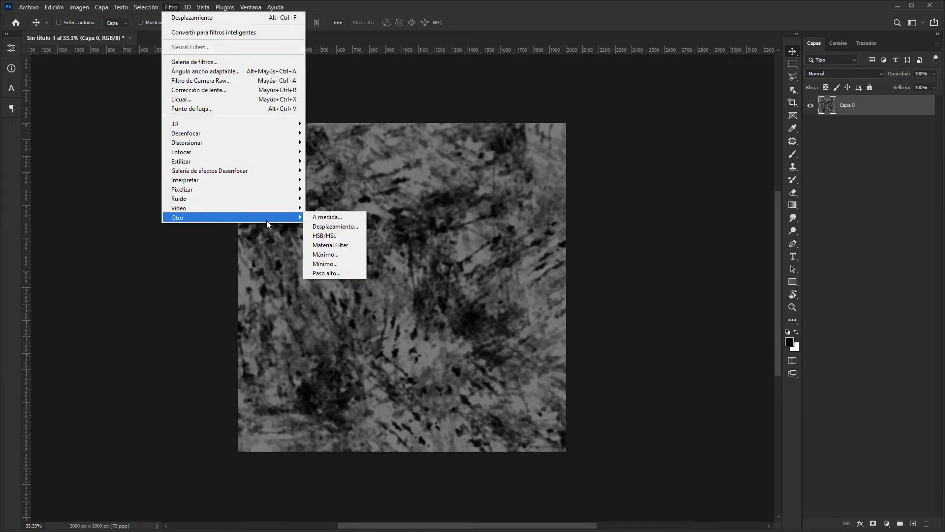
pyautogui.click(350, 225)
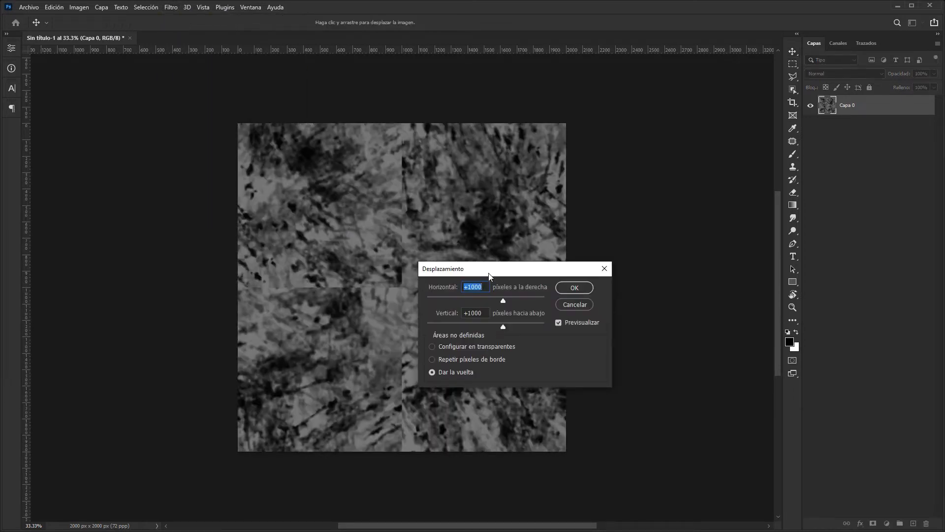
pyautogui.moveTo(489, 270); pyautogui.dragTo(624, 246)
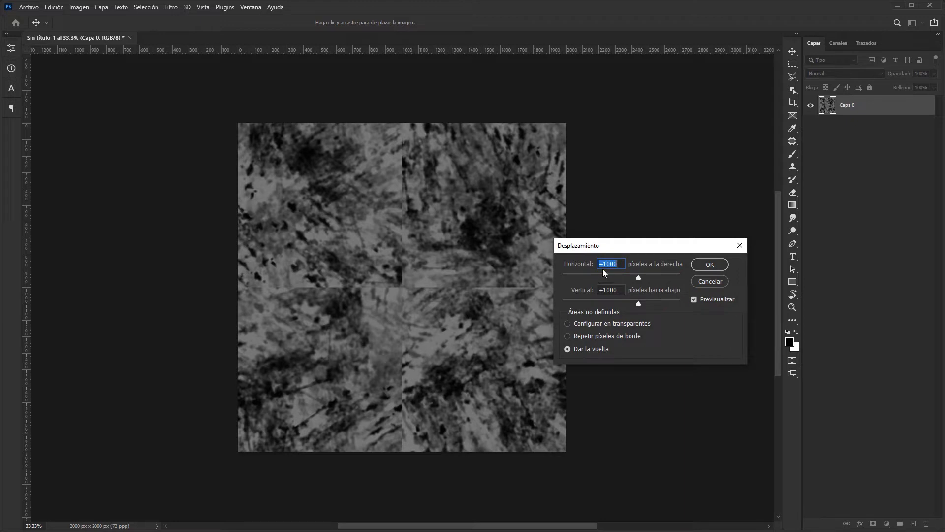
pyautogui.click(708, 267)
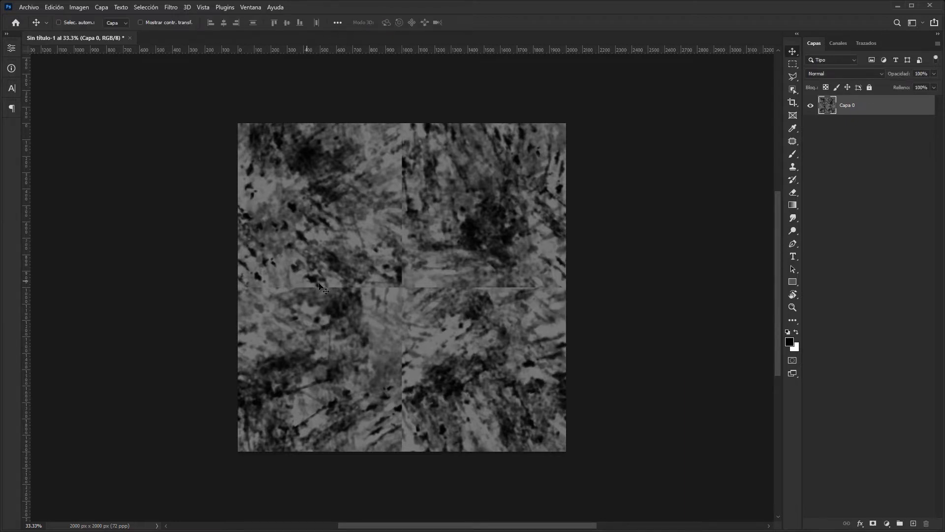
# Step: Use the Clone Stamp to cover the upper half of the vertical center seam with texture sampled from the upper-left quadrant
pyautogui.hotkey('ctrl', '+')
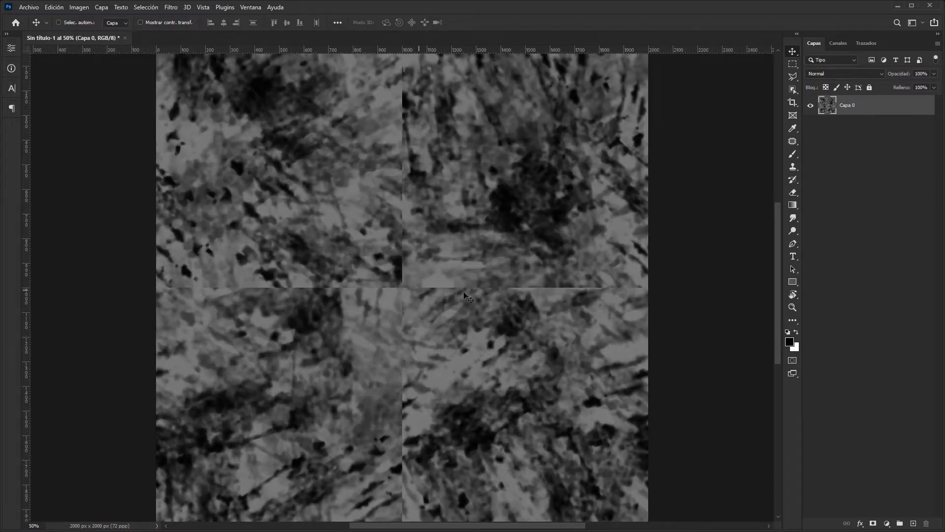
pyautogui.click(792, 168)
pyautogui.moveTo(517, 160)
pyautogui.mouseDown()
pyautogui.moveTo(489, 164)
pyautogui.moveTo(489, 211)
pyautogui.mouseUp()
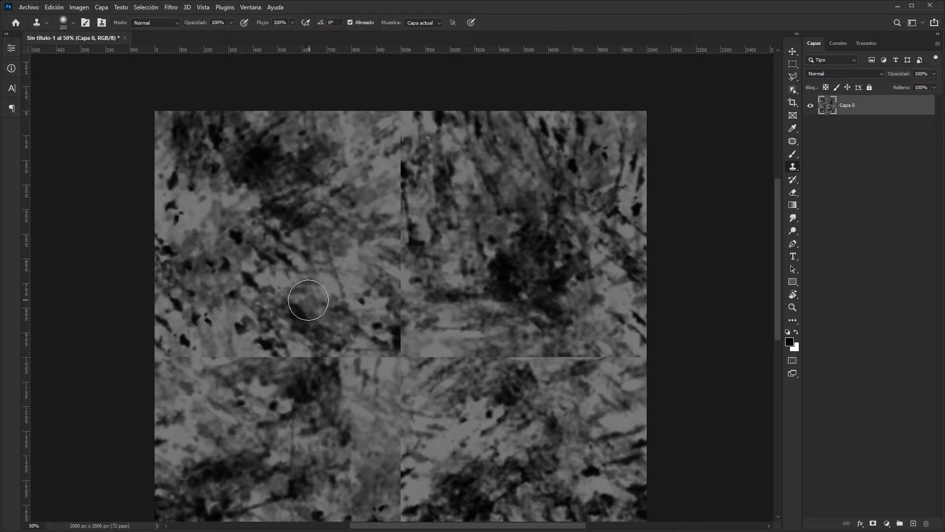
pyautogui.keyDown('alt'); pyautogui.click(287, 292); pyautogui.keyUp('alt')
pyautogui.moveTo(402, 276); pyautogui.dragTo(401, 138)
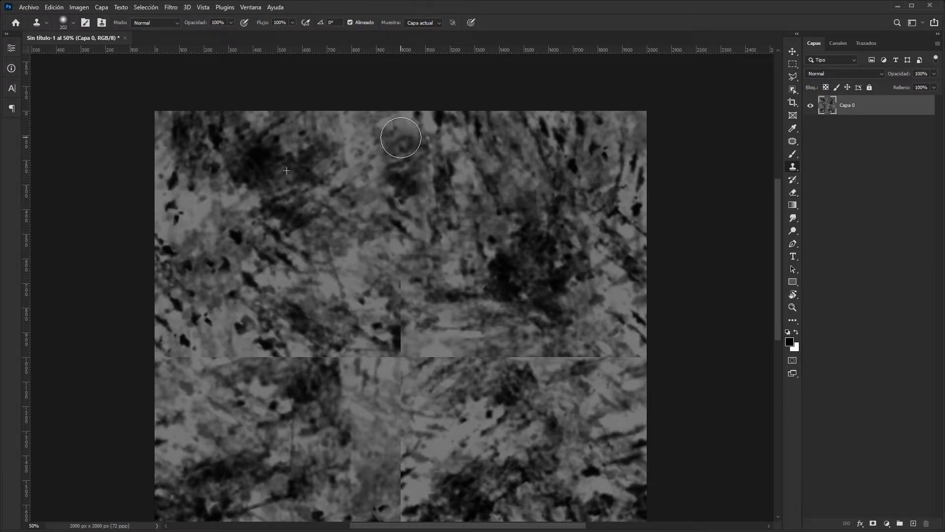
pyautogui.click(392, 282)
pyautogui.keyDown('alt'); pyautogui.click(242, 205); pyautogui.keyUp('alt')
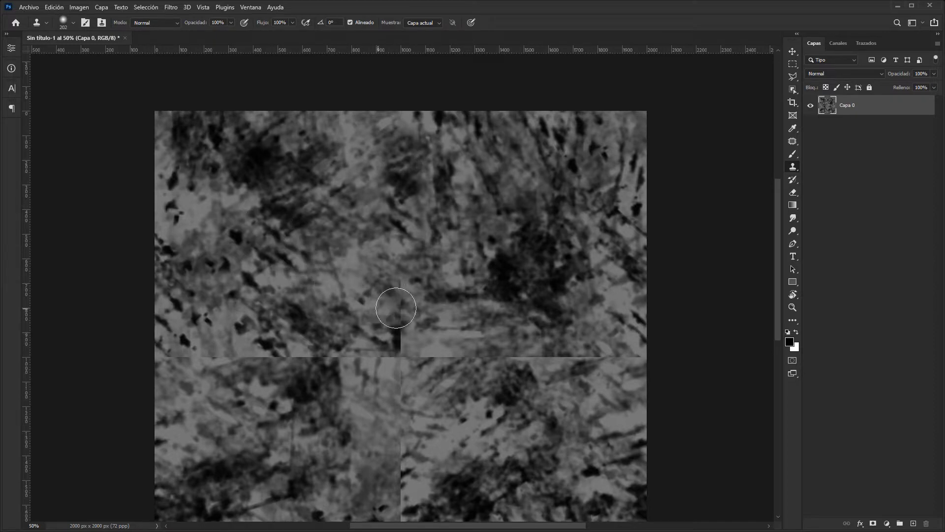
pyautogui.moveTo(400, 276); pyautogui.dragTo(405, 422)
# Step: Clone texture over the lower half of the vertical center seam, sampling from clean areas on both sides of it
pyautogui.moveTo(449, 370); pyautogui.dragTo(450, 255)
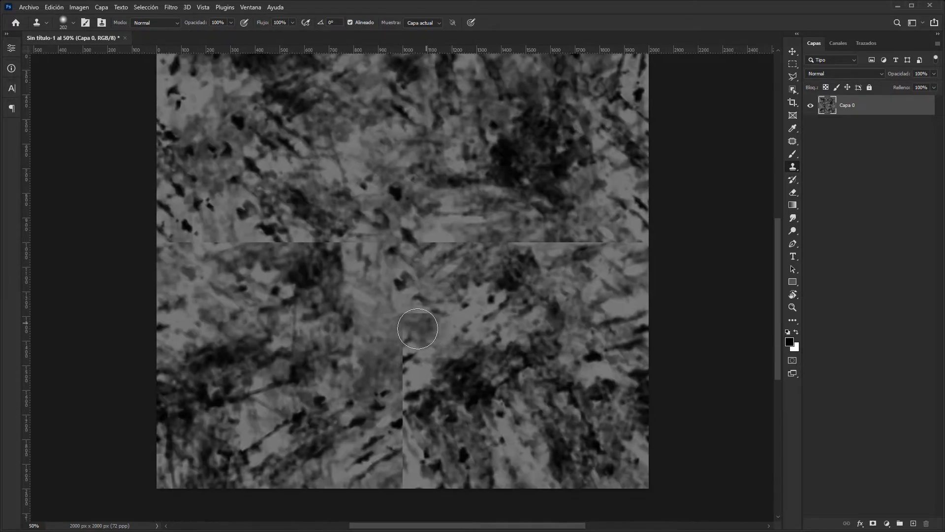
pyautogui.keyDown('alt'); pyautogui.click(316, 146); pyautogui.keyUp('alt')
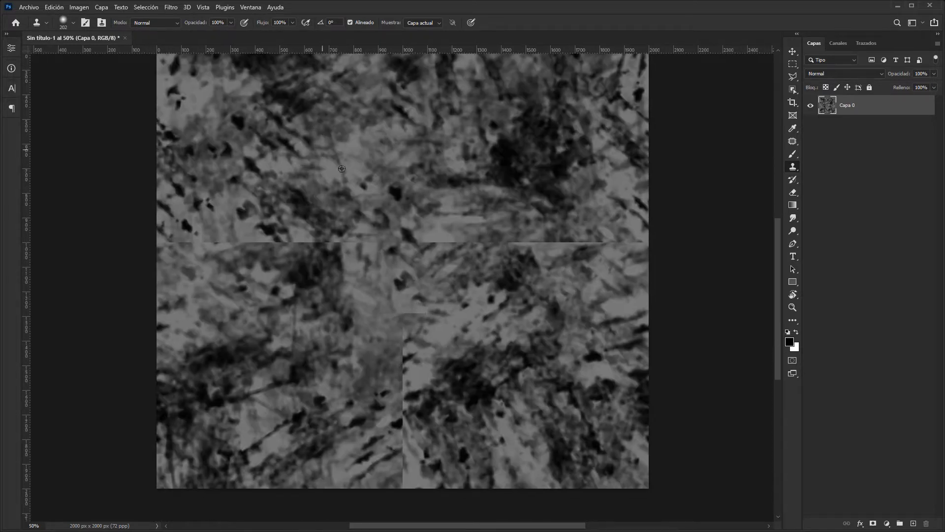
pyautogui.moveTo(412, 298)
pyautogui.mouseDown()
pyautogui.moveTo(401, 306)
pyautogui.moveTo(405, 376)
pyautogui.moveTo(467, 354)
pyautogui.mouseUp()
pyautogui.keyDown('alt'); pyautogui.click(524, 324); pyautogui.keyUp('alt')
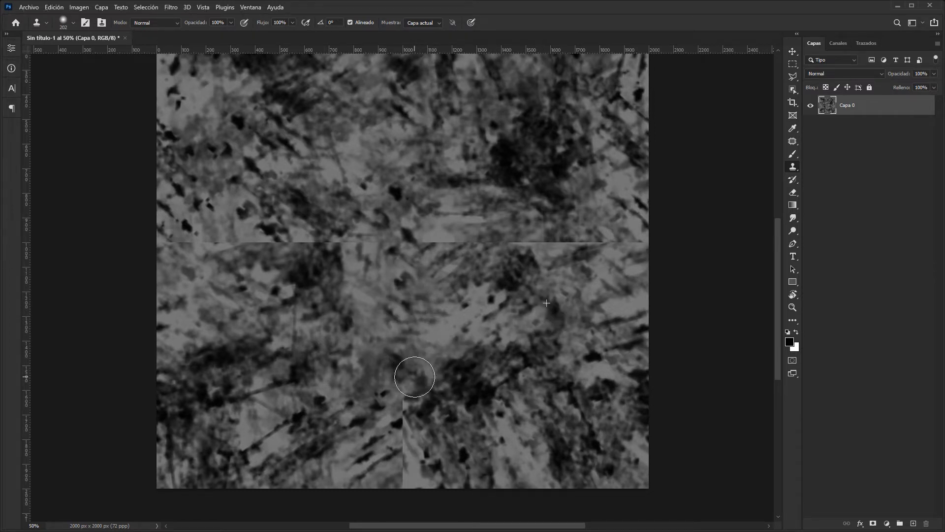
pyautogui.moveTo(412, 380); pyautogui.dragTo(403, 464)
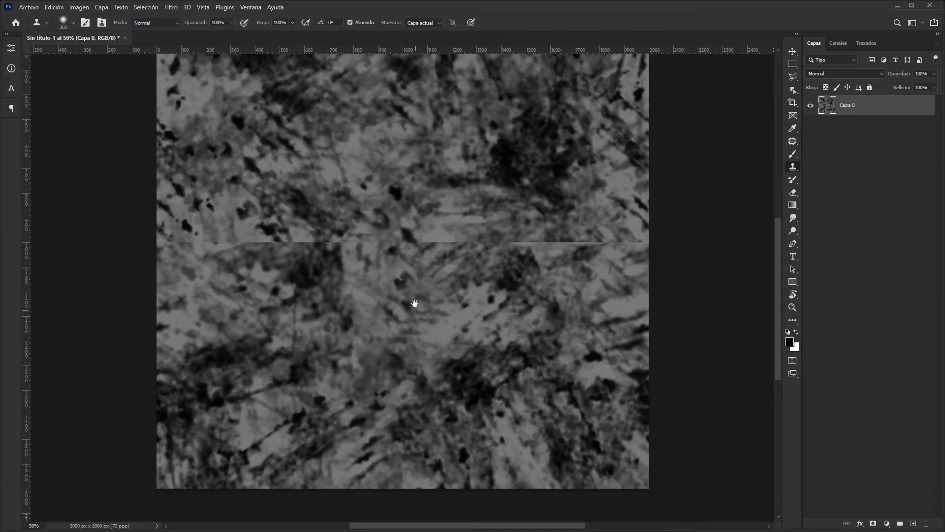
# Step: Clone sampled texture along the whole horizontal center seam, covering first its left half and then its right half
pyautogui.moveTo(415, 303); pyautogui.dragTo(478, 408)
pyautogui.moveTo(424, 325); pyautogui.dragTo(380, 297)
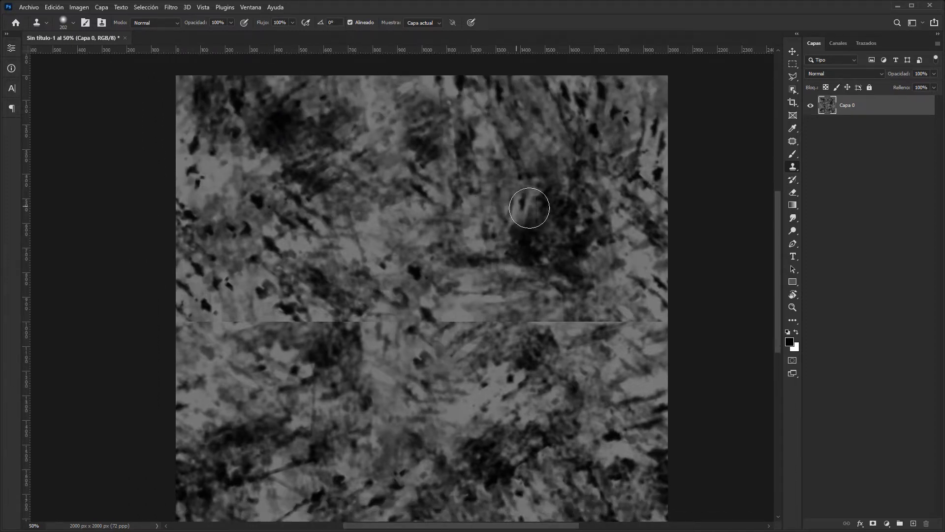
pyautogui.moveTo(416, 322); pyautogui.dragTo(211, 325)
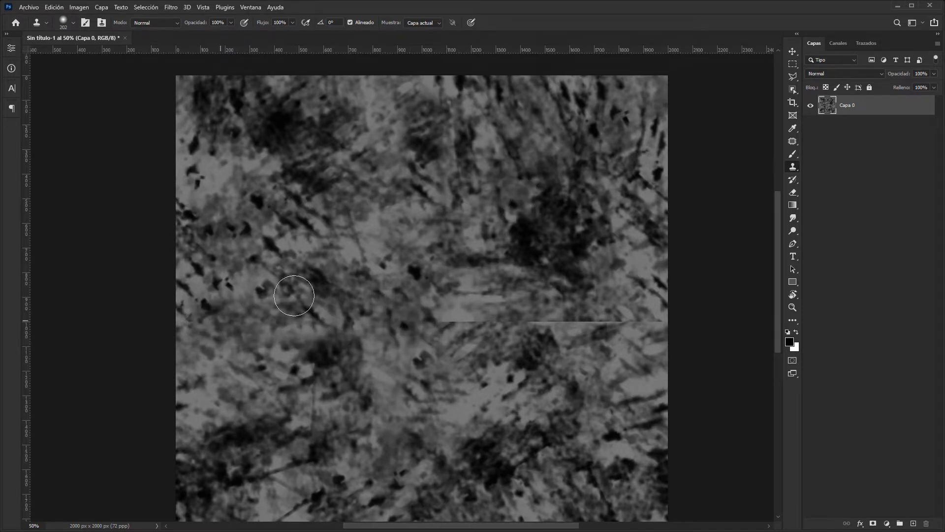
pyautogui.keyDown('alt'); pyautogui.click(271, 373); pyautogui.keyUp('alt')
pyautogui.moveTo(433, 326); pyautogui.dragTo(642, 318)
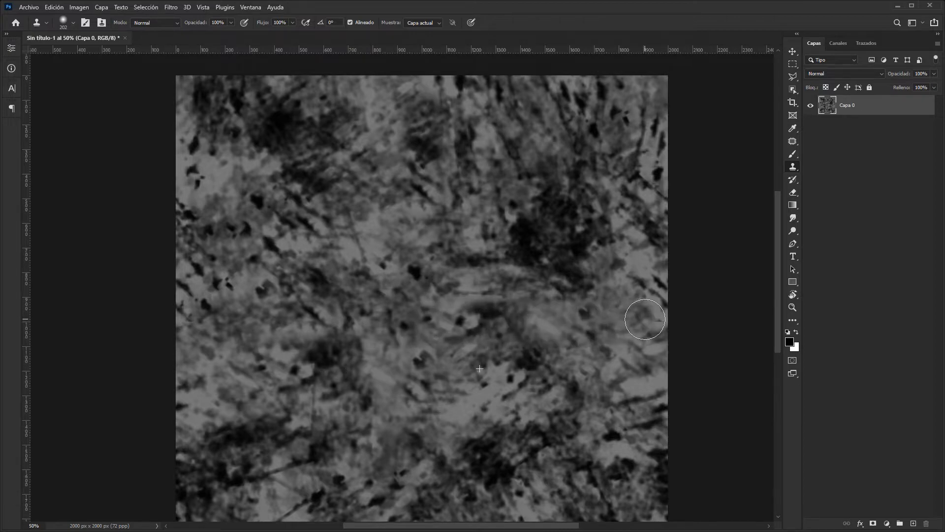
# Step: Reduce the Clone Stamp brush to about 87 px and retouch the vertical seam remnant near the texture's upper edge
pyautogui.scroll(3, 493, 231)
pyautogui.moveTo(424, 190); pyautogui.dragTo(496, 172)
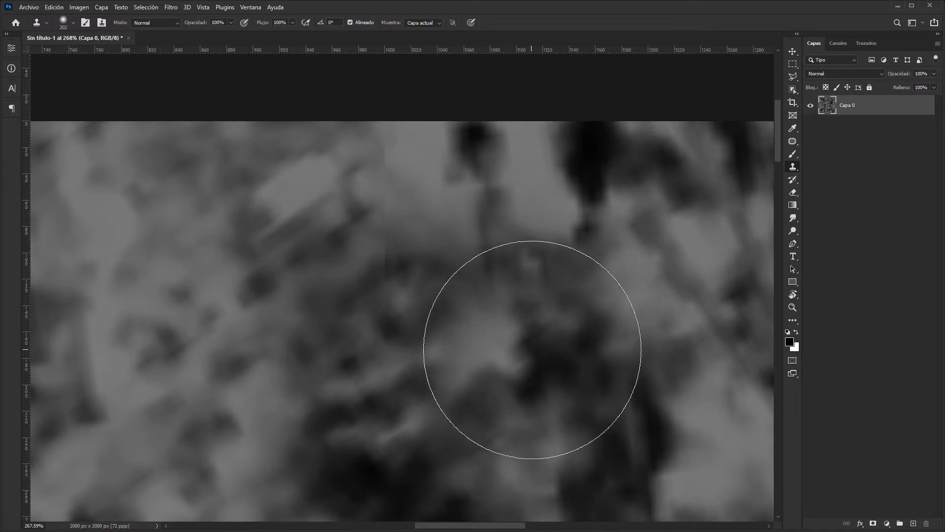
pyautogui.moveTo(582, 340); pyautogui.dragTo(504, 344)
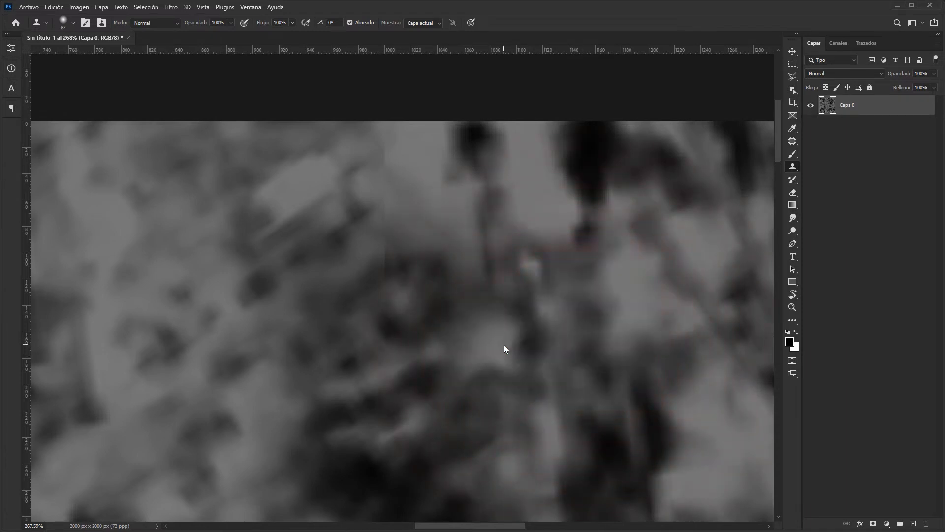
pyautogui.hotkey('ctrl', '1')
pyautogui.keyDown('alt'); pyautogui.click(265, 456); pyautogui.keyUp('alt')
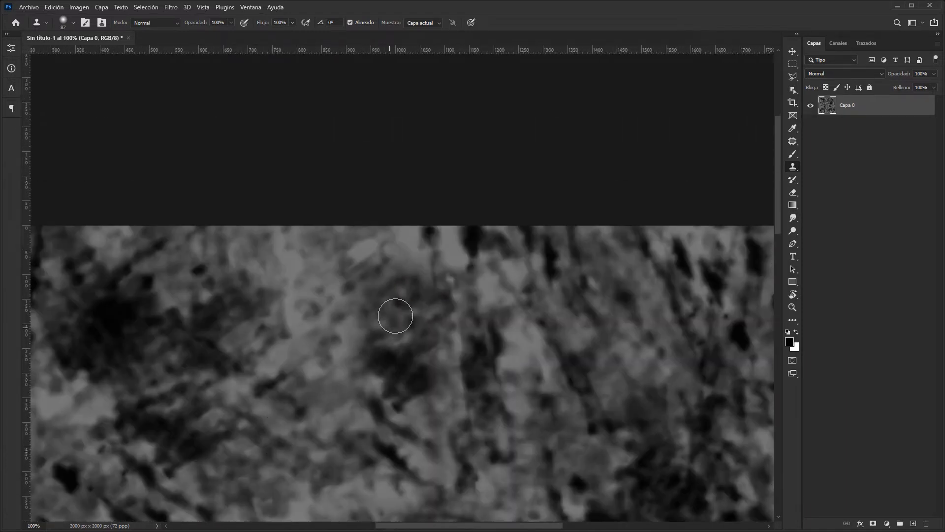
pyautogui.moveTo(394, 288); pyautogui.dragTo(393, 247)
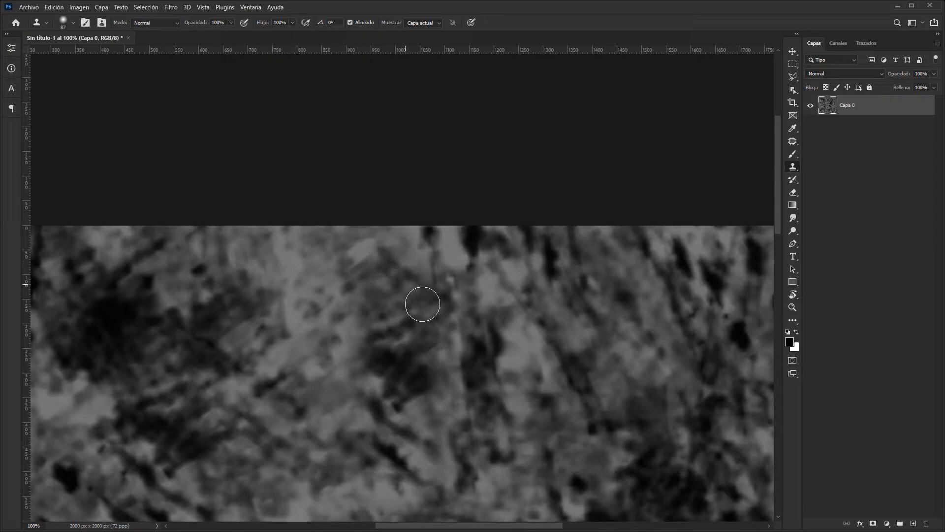
# Step: Examine the cloned areas across the texture for remaining hard edges along the seams
pyautogui.press('space')
pyautogui.moveTo(386, 363); pyautogui.dragTo(502, 232)
pyautogui.moveTo(341, 342); pyautogui.dragTo(591, 98)
pyautogui.moveTo(470, 440); pyautogui.dragTo(331, 207)
pyautogui.moveTo(425, 236); pyautogui.dragTo(413, 492)
pyautogui.moveTo(370, 173); pyautogui.dragTo(380, 359)
pyautogui.hotkey('ctrl', '-')
pyautogui.hotkey('ctrl', '-')
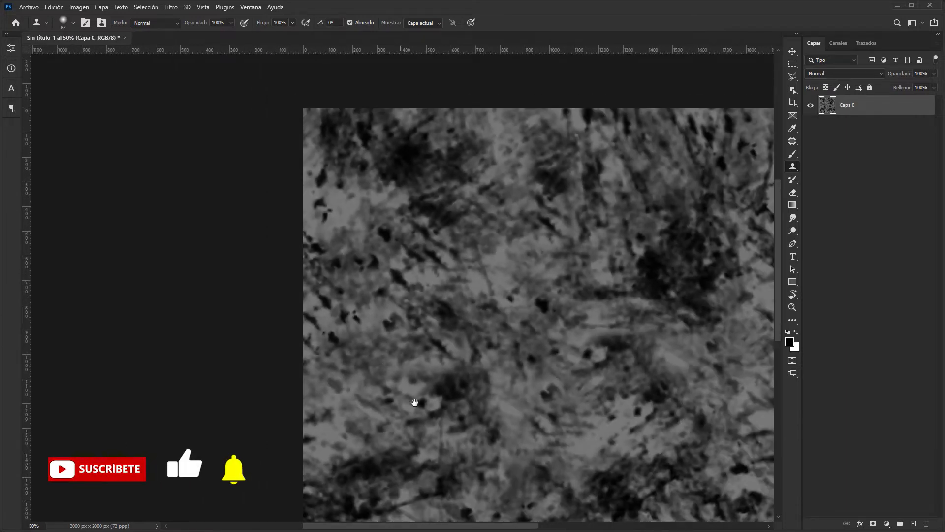
# Step: Clone over the remaining piece of horizontal seam at the texture's left edge
pyautogui.moveTo(415, 401)
pyautogui.mouseDown()
pyautogui.moveTo(338, 226)
pyautogui.moveTo(338, 285)
pyautogui.mouseUp()
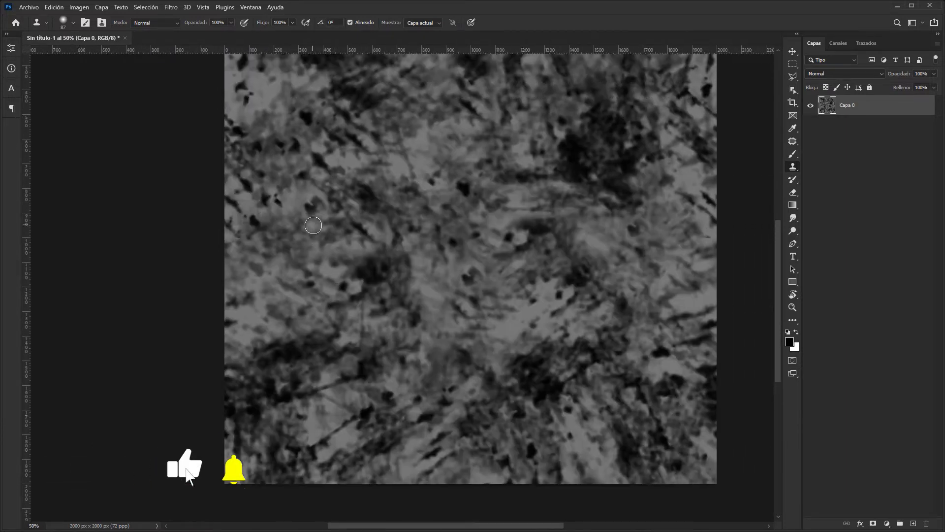
pyautogui.moveTo(235, 238); pyautogui.dragTo(284, 220)
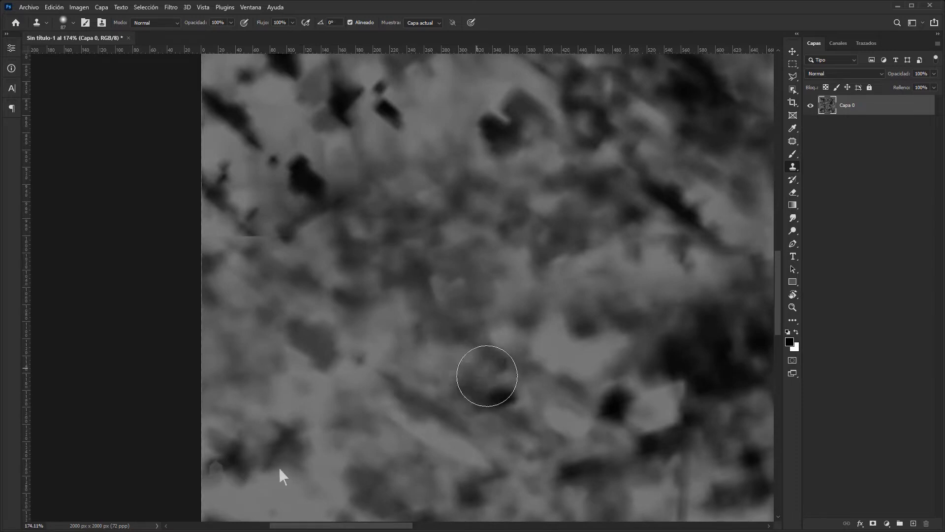
pyautogui.moveTo(328, 248)
pyautogui.mouseDown()
pyautogui.moveTo(236, 236)
pyautogui.moveTo(353, 247)
pyautogui.mouseUp()
pyautogui.hotkey('ctrl', '-')
pyautogui.hotkey('ctrl', '-')
pyautogui.hotkey('ctrl', '-')
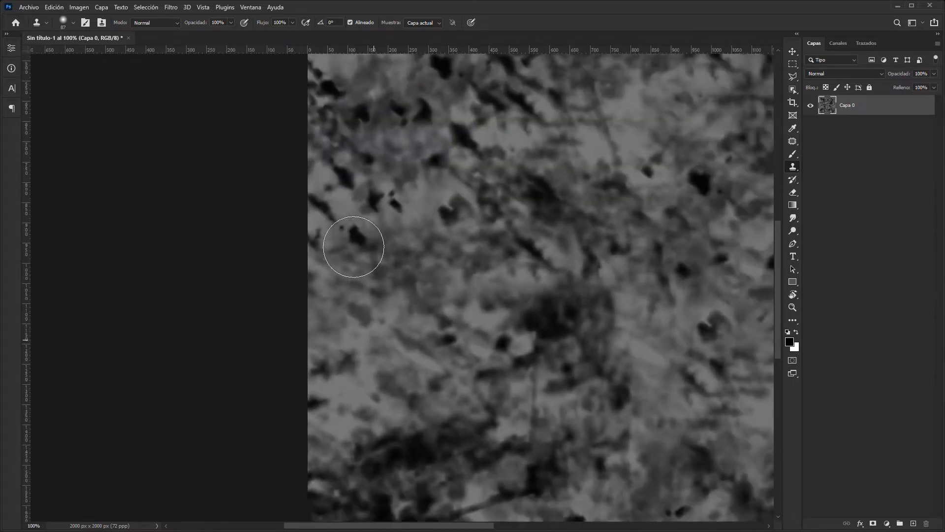
# Step: Clone over the remaining piece of vertical seam at the texture's lower edge
pyautogui.moveTo(443, 257); pyautogui.dragTo(373, 218)
pyautogui.scroll(5, 443, 377)
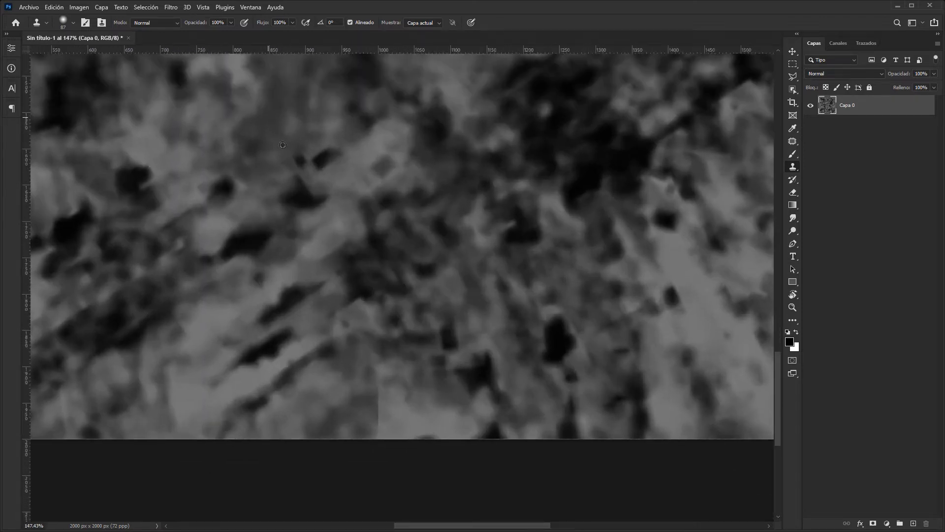
pyautogui.moveTo(379, 330); pyautogui.dragTo(381, 409)
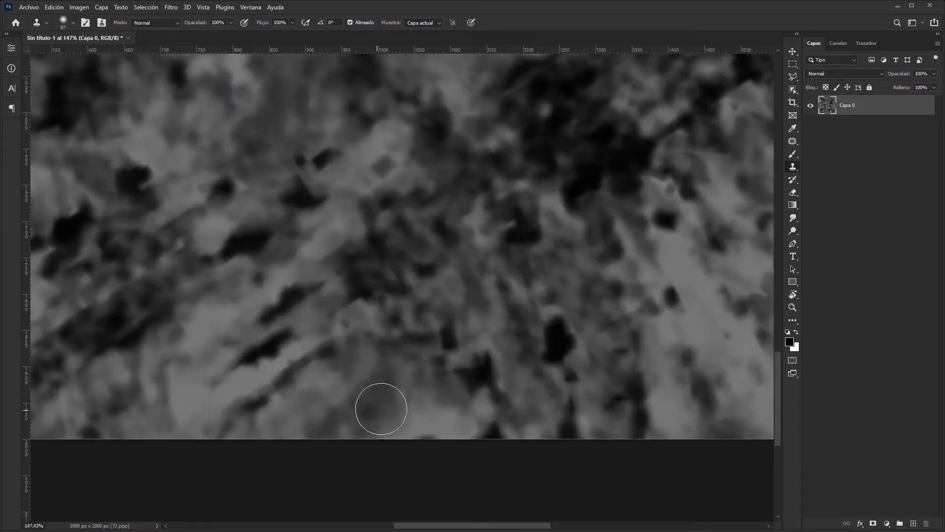
# Step: Clone over the remaining piece of horizontal seam at the texture's right edge, undoing a stray stroke
pyautogui.moveTo(580, 238); pyautogui.dragTo(344, 418)
pyautogui.moveTo(690, 83)
pyautogui.mouseDown()
pyautogui.moveTo(546, 244)
pyautogui.moveTo(392, 321)
pyautogui.mouseUp()
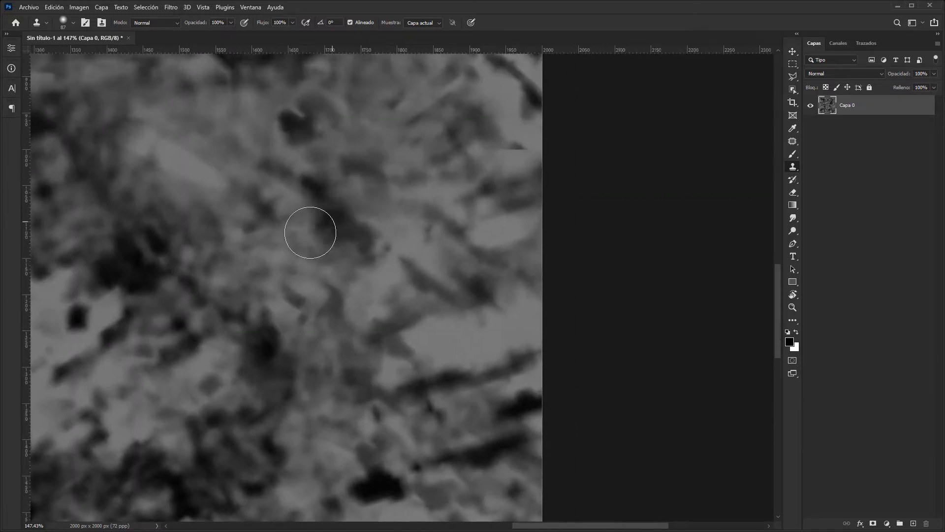
pyautogui.hotkey('ctrl', 'z')
pyautogui.moveTo(491, 151)
pyautogui.mouseDown()
pyautogui.moveTo(514, 147)
pyautogui.moveTo(505, 147)
pyautogui.mouseUp()
pyautogui.scroll(-4, 372, 147)
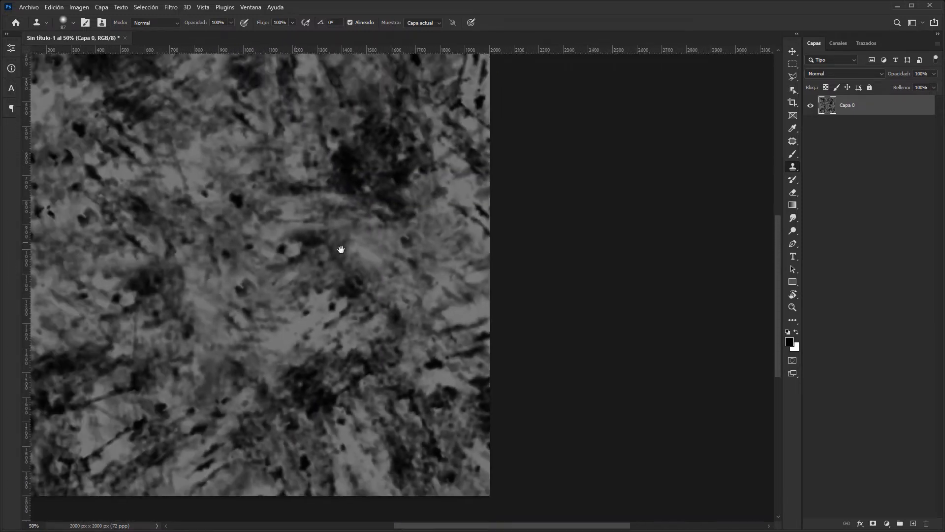
pyautogui.moveTo(341, 250); pyautogui.dragTo(402, 270)
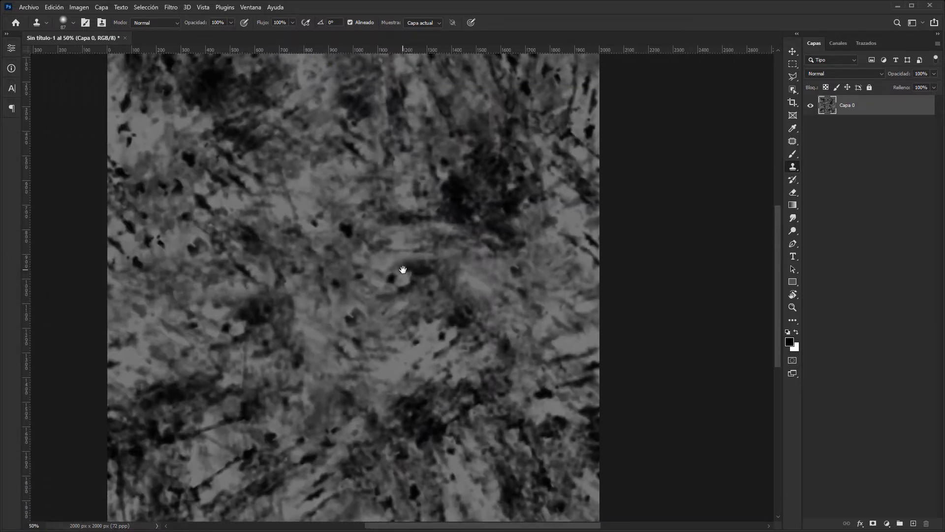
pyautogui.scroll(-1, 403, 270)
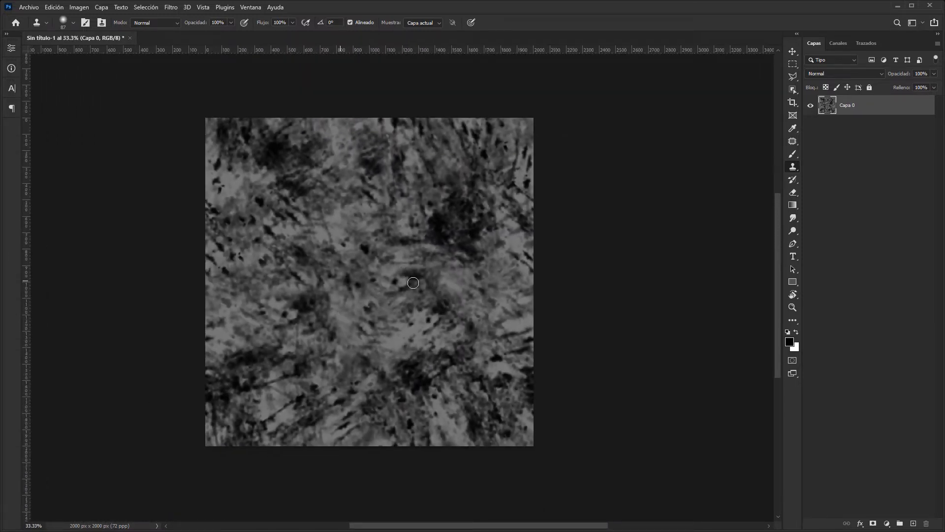
# Step: Enlarge the canvas to 200 percent in width and height, anchored at the upper-left corner
pyautogui.click(794, 52)
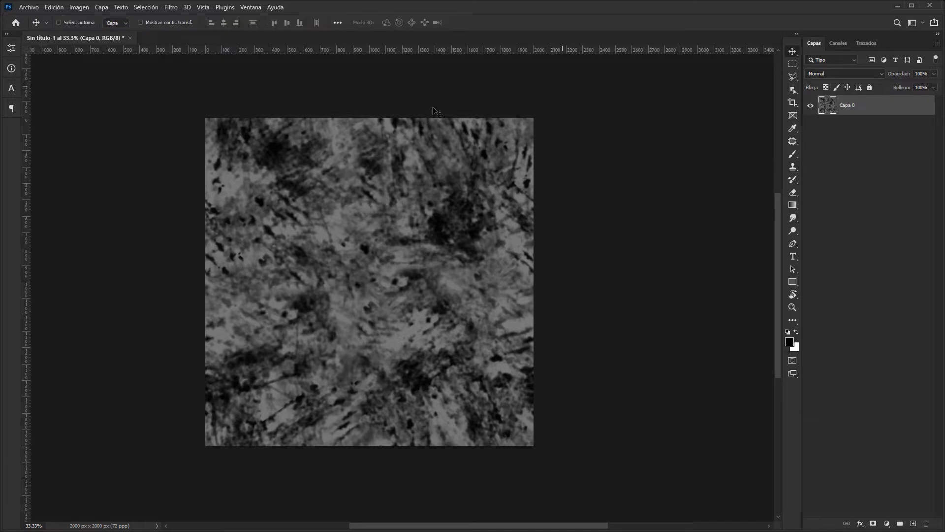
pyautogui.click(78, 8)
pyautogui.click(133, 89)
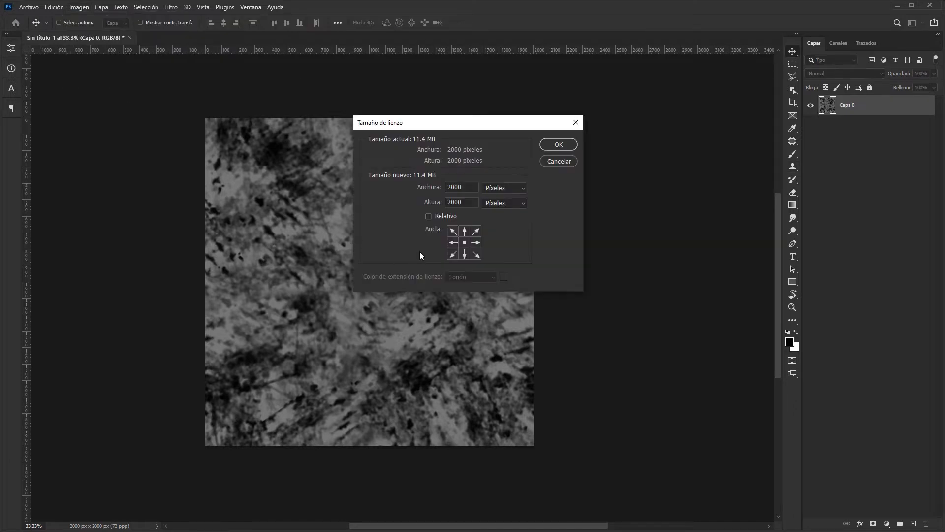
pyautogui.click(453, 230)
pyautogui.click(504, 187)
pyautogui.click(485, 195)
pyautogui.write('200')
pyautogui.press('Tab')
pyautogui.write('200')
pyautogui.press('Return')
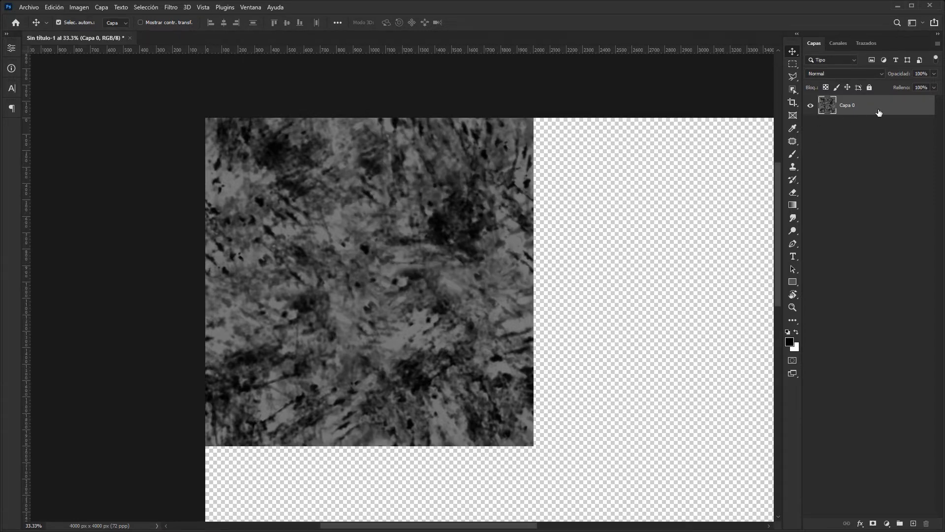
# Step: Duplicate the texture layer alongside the original, then duplicate both layers directly below to form a 2 × 2 tile grid
pyautogui.hotkey('ctrl', 'j')
pyautogui.moveTo(307, 279); pyautogui.dragTo(635, 280)
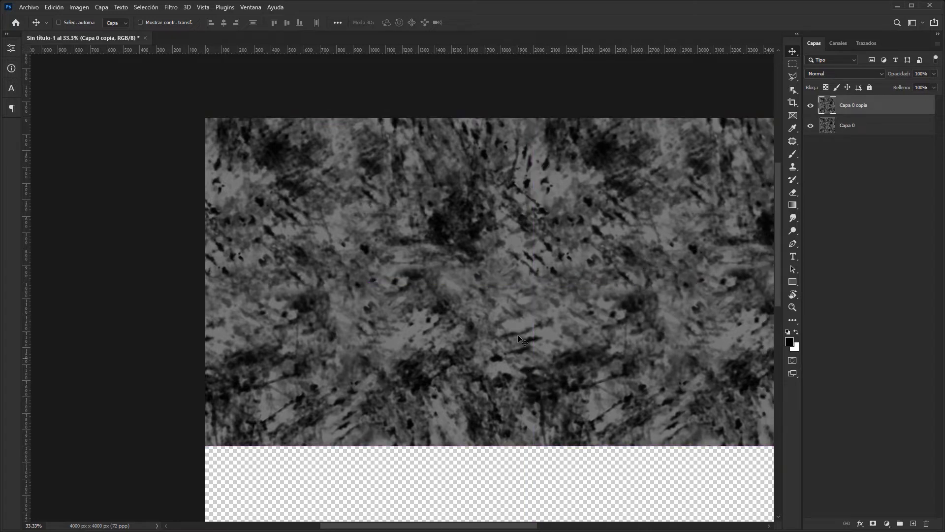
pyautogui.keyDown('shift'); pyautogui.click(869, 128); pyautogui.keyUp('shift')
pyautogui.hotkey('ctrl', 'j')
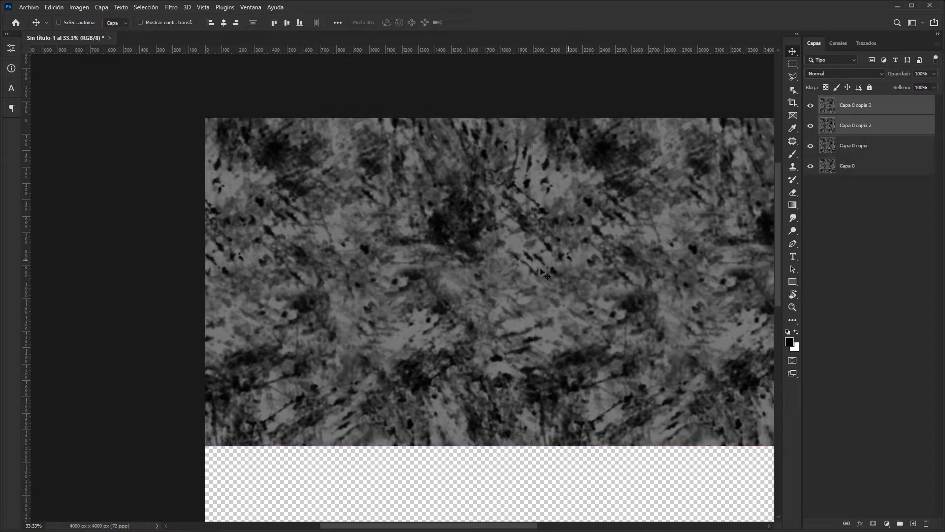
pyautogui.moveTo(463, 136); pyautogui.dragTo(474, 462)
pyautogui.moveTo(597, 433); pyautogui.dragTo(513, 286)
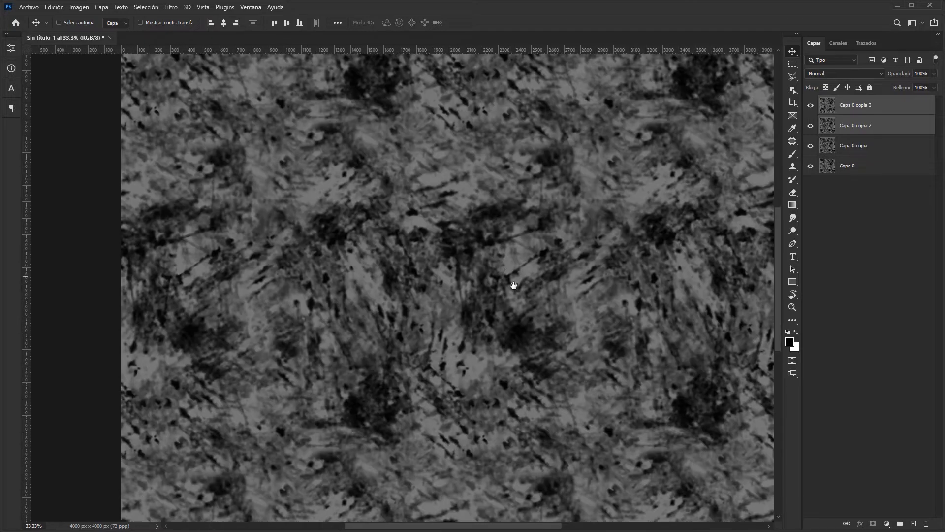
# Step: Undo the 2 × 2 tile grid and the canvas enlargement, leaving only the single original texture tile
pyautogui.hotkey('ctrl', 'z')
pyautogui.hotkey('ctrl', 'z')
pyautogui.hotkey('ctrl', 'z')
pyautogui.hotkey('ctrl', 'z')
pyautogui.hotkey('ctrl', 'z')
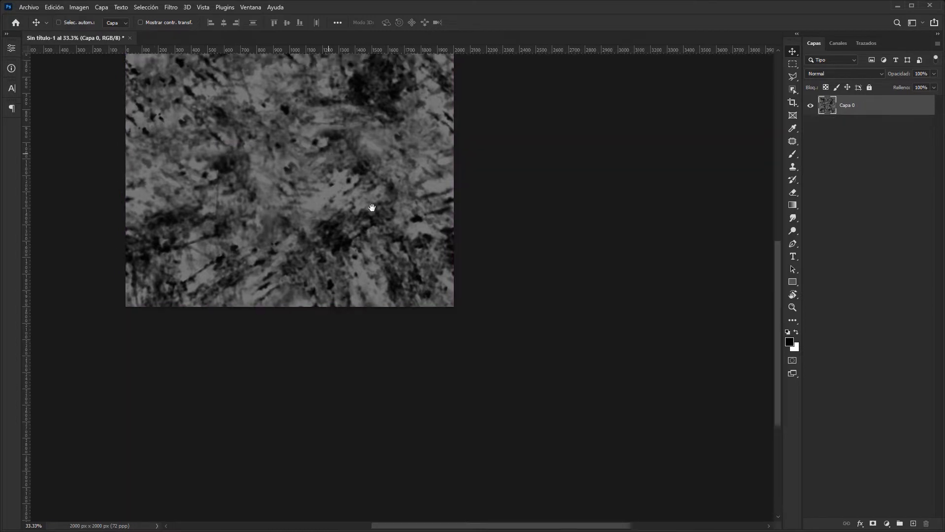
pyautogui.moveTo(371, 207); pyautogui.dragTo(422, 291)
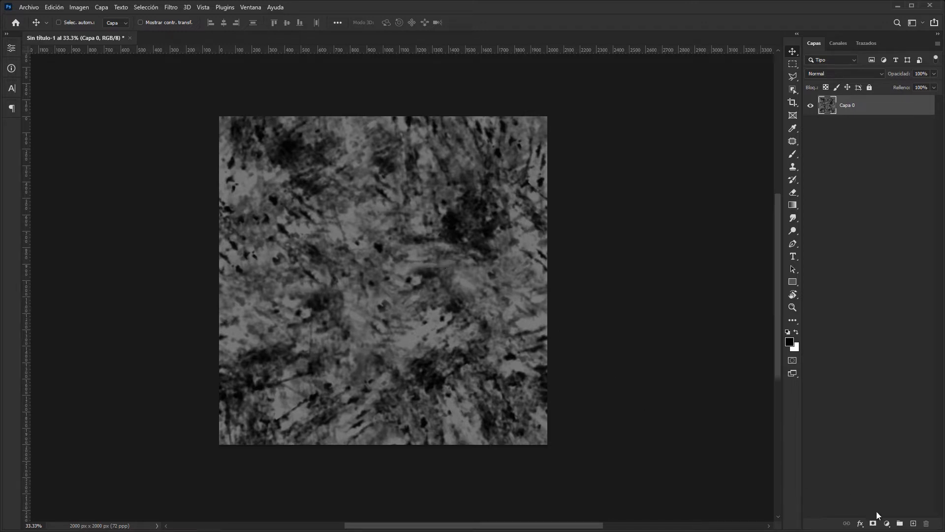
# Step: Add a Levels adjustment layer above the texture with black input 68 and white input 71 for hard black-and-white contrast
pyautogui.click(887, 523)
pyautogui.click(880, 393)
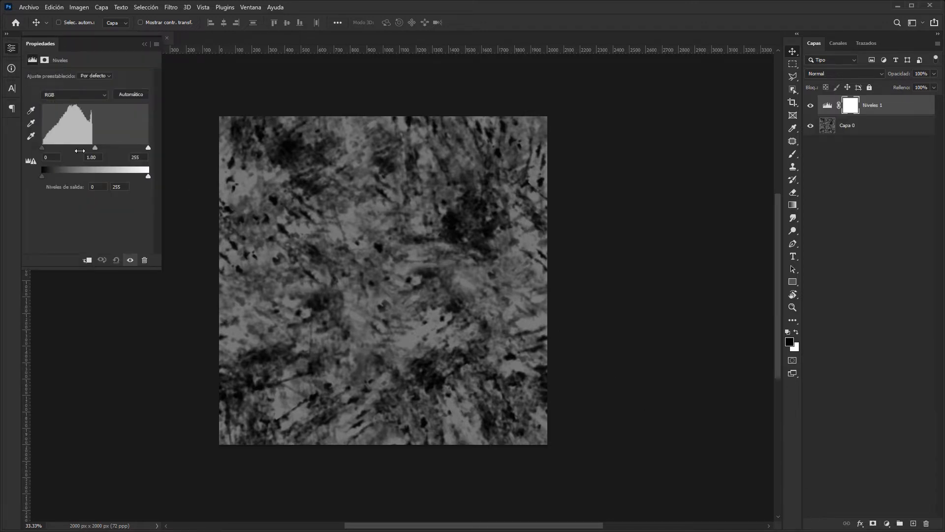
pyautogui.moveTo(149, 147); pyautogui.dragTo(70, 149)
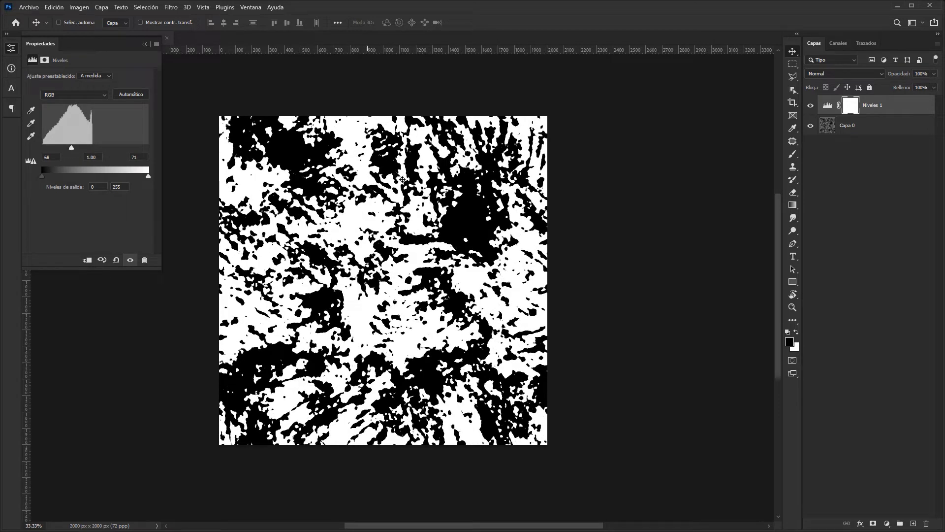
# Step: With the texture layer selected, enlarge the canvas to 200 percent in width and height, anchored at the upper-left corner
pyautogui.click(852, 128)
pyautogui.click(80, 7)
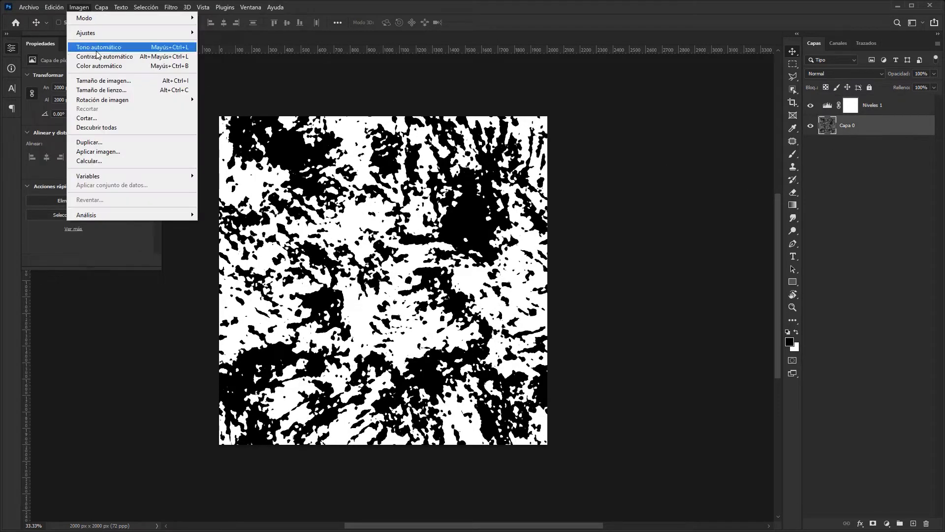
pyautogui.click(132, 98)
pyautogui.click(504, 188)
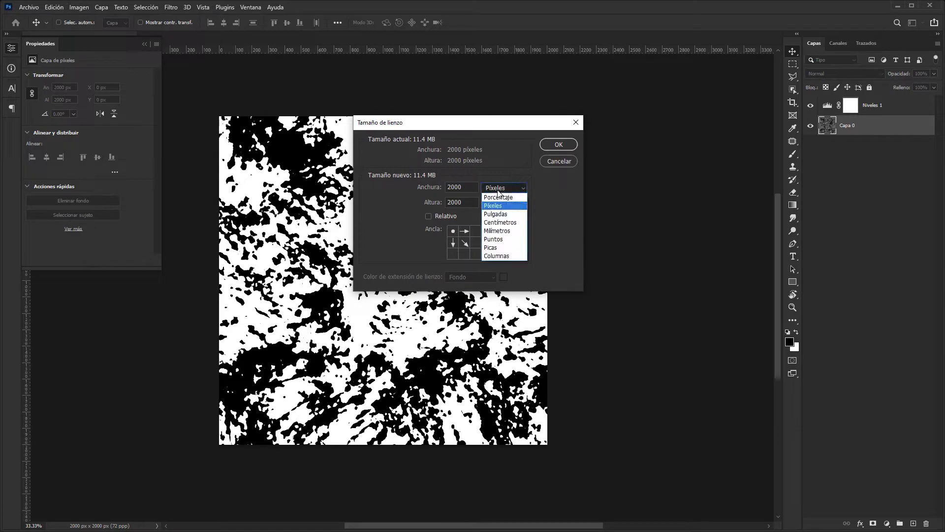
pyautogui.click(502, 197)
pyautogui.write('2000')
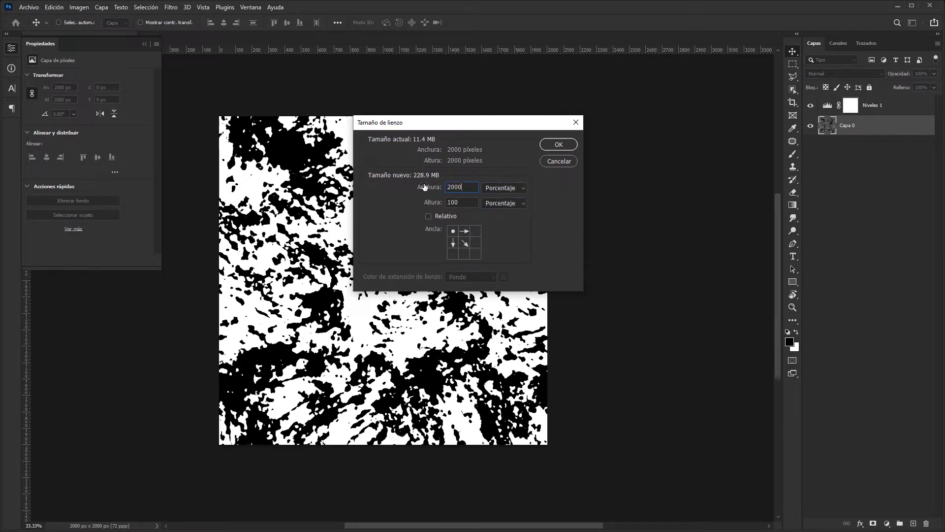
pyautogui.write('200')
pyautogui.press('Return')
# Step: Duplicate the texture beside itself, duplicate both tiles directly below, and compare the 2 × 2 grid with and without the Levels adjustment
pyautogui.hotkey('ctrl', 'j')
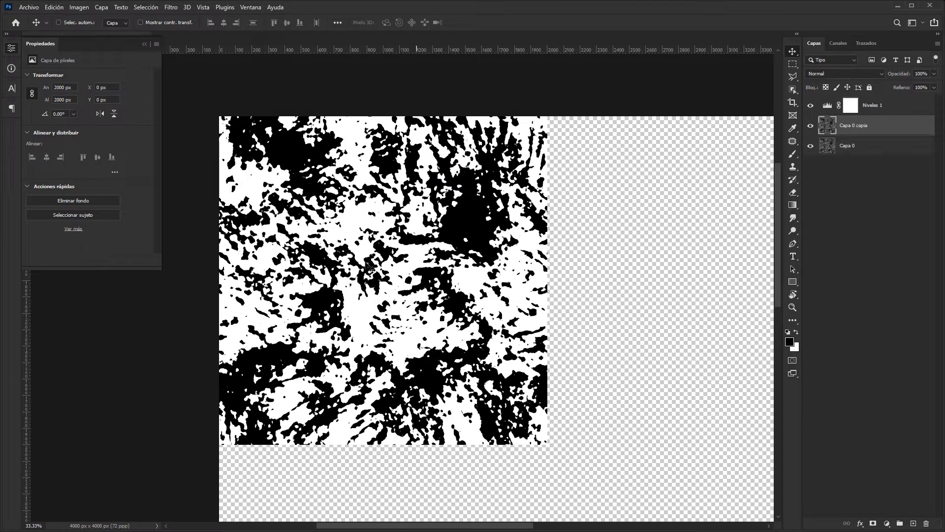
pyautogui.moveTo(287, 269); pyautogui.dragTo(583, 298)
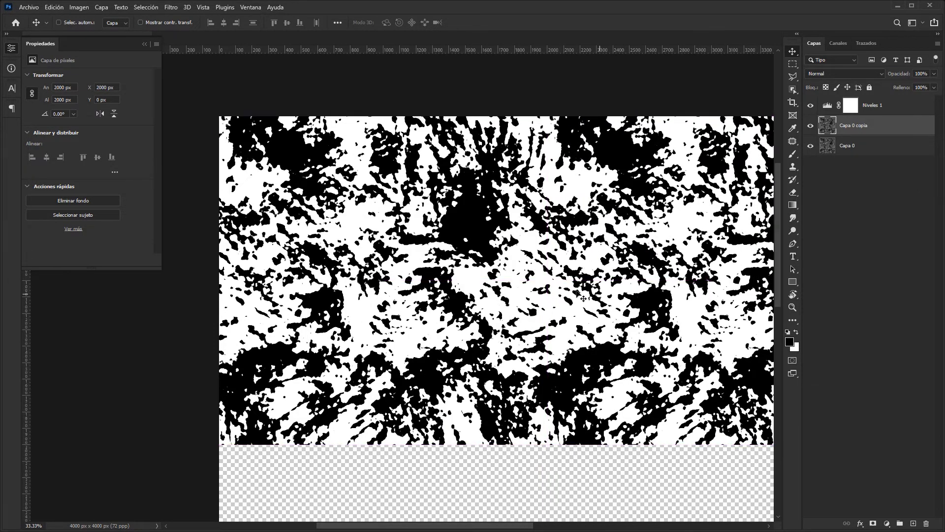
pyautogui.keyDown('shift'); pyautogui.click(847, 146); pyautogui.keyUp('shift')
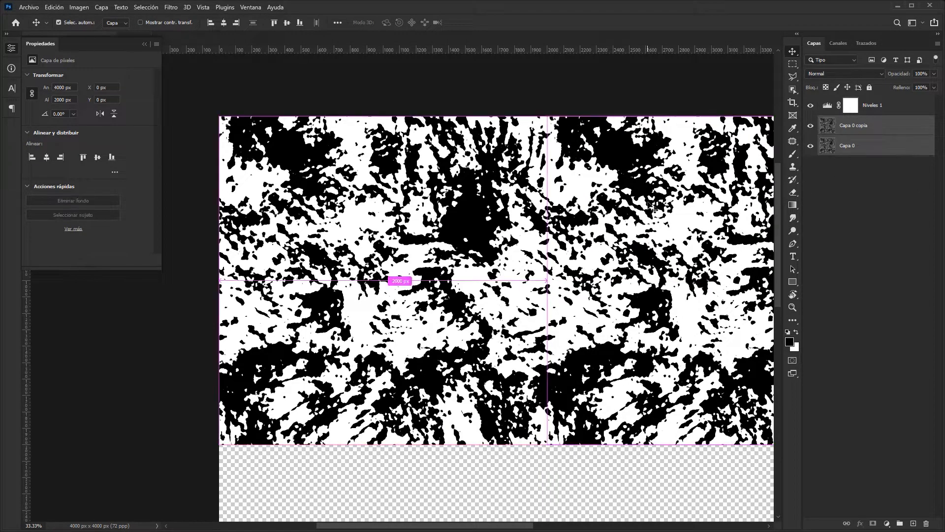
pyautogui.hotkey('ctrl', 'j')
pyautogui.moveTo(512, 175); pyautogui.dragTo(512, 503)
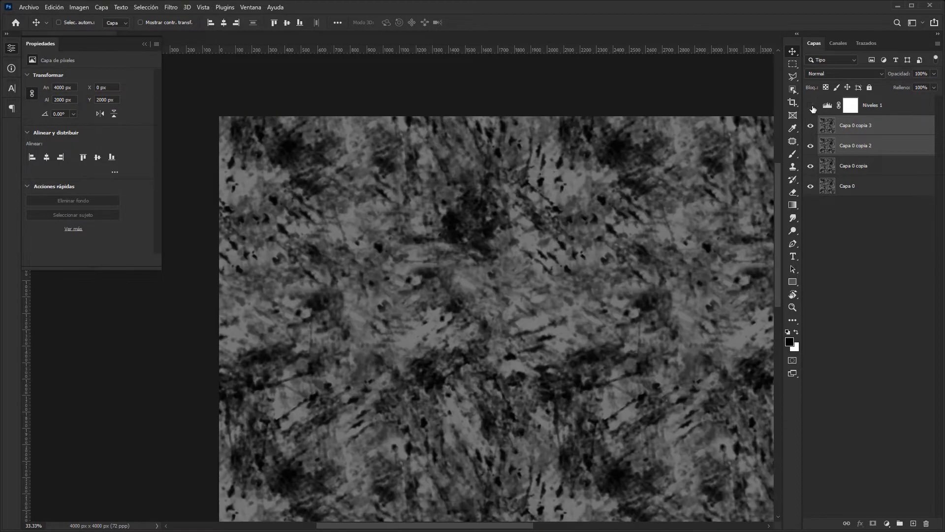
pyautogui.click(811, 105)
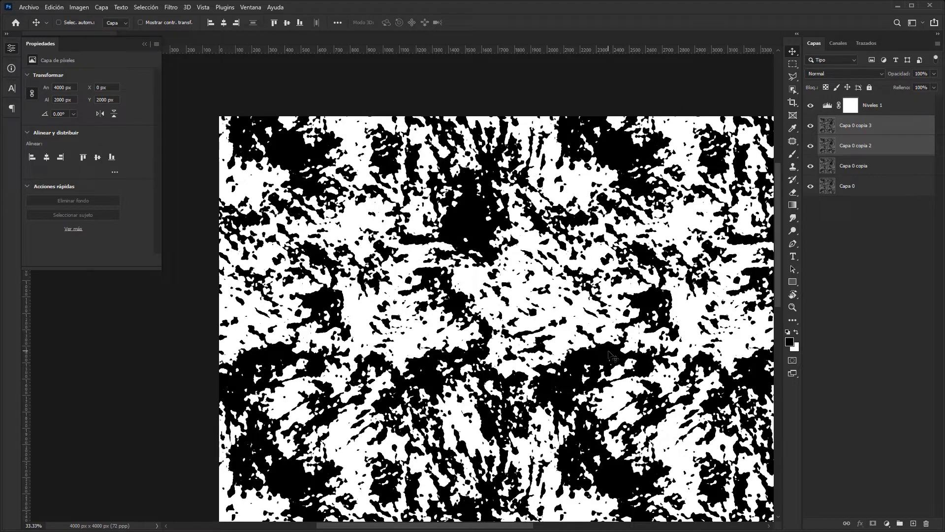
# Step: Undo the tiled copies and canvas enlargement beneath the Levels adjustment, and collapse the layer properties
pyautogui.hotkey('ctrl', 'z')
pyautogui.hotkey('ctrl', 'z')
pyautogui.hotkey('ctrl', 'z')
pyautogui.hotkey('ctrl', 'z')
pyautogui.hotkey('ctrl', 'z')
pyautogui.hotkey('ctrl', 'z')
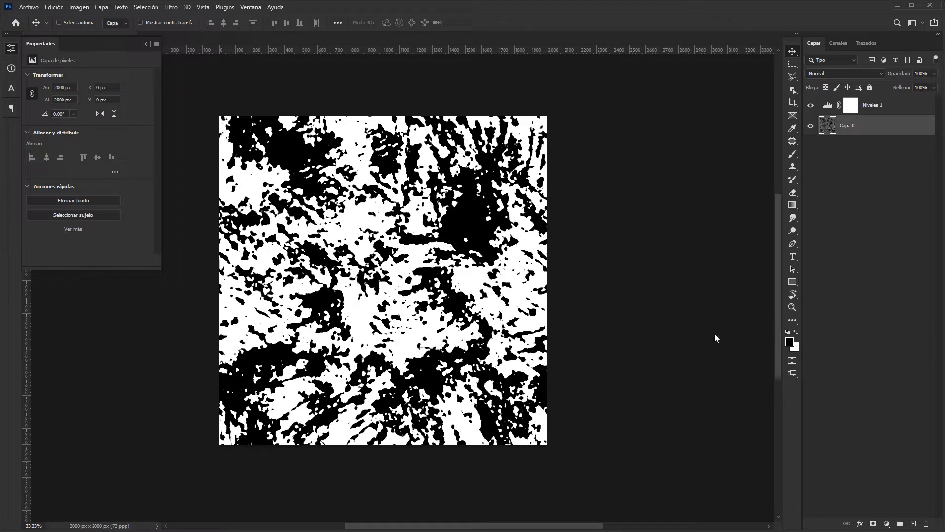
pyautogui.click(15, 51)
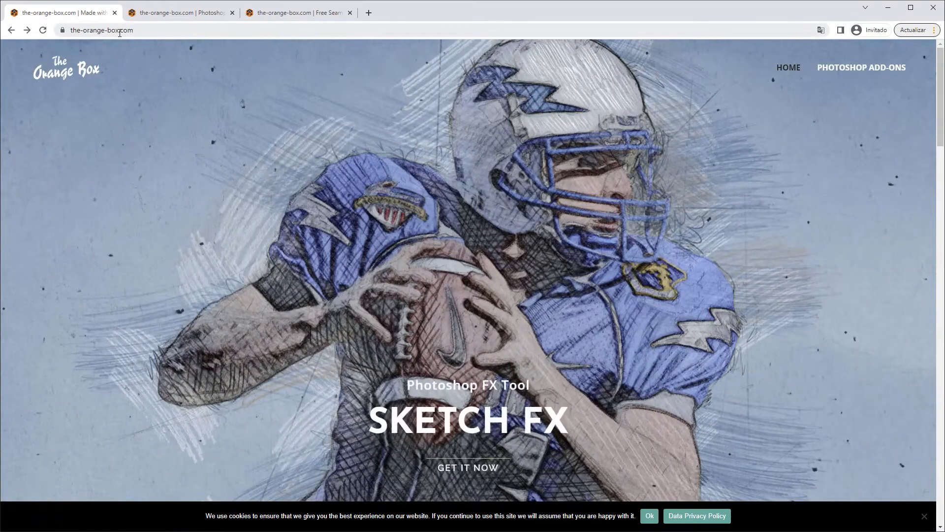
# Step: Switch to the browser at the-orange-box.com, open the FX Box download page and download the plugin for Photoshop CC-2014 and newer
pyautogui.scroll(-8, 628, 235)
pyautogui.scroll(-1, 628, 235)
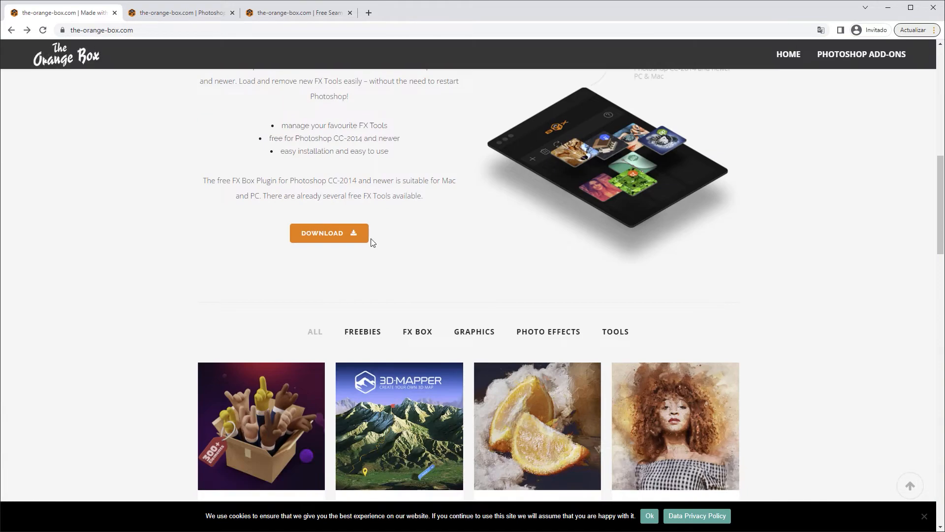
pyautogui.click(325, 237)
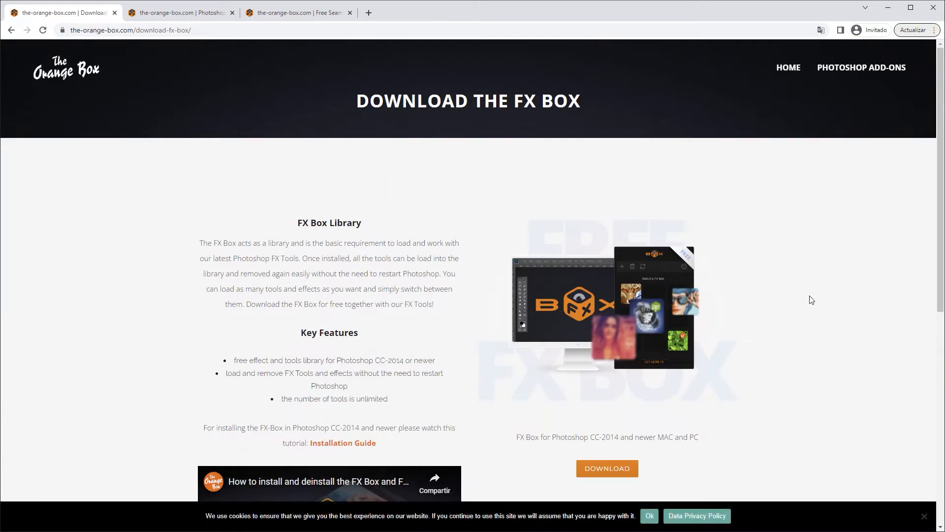
pyautogui.scroll(-5, 811, 299)
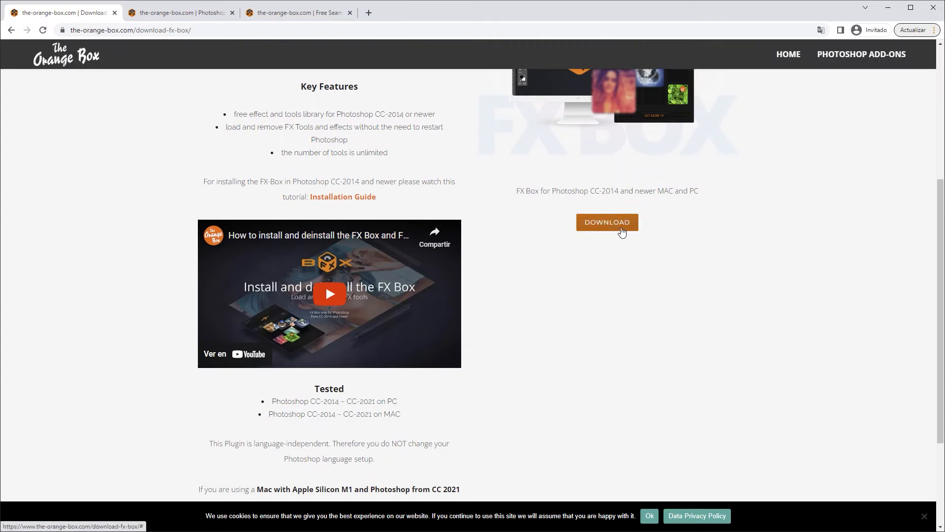
pyautogui.click(606, 228)
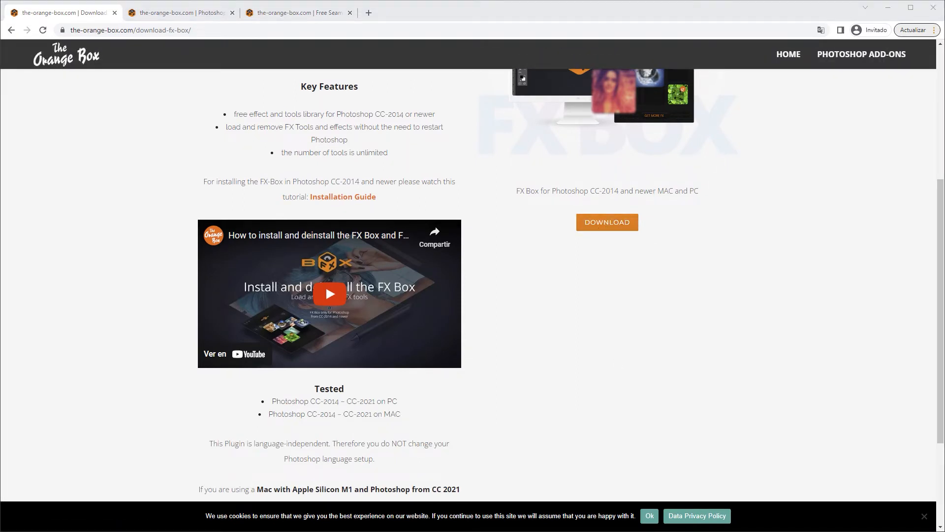
# Step: Extract the fx_box_v1_2 folder from fx_box_v1_2.zip into the Tuto sin costura folder
pyautogui.click(516, 271)
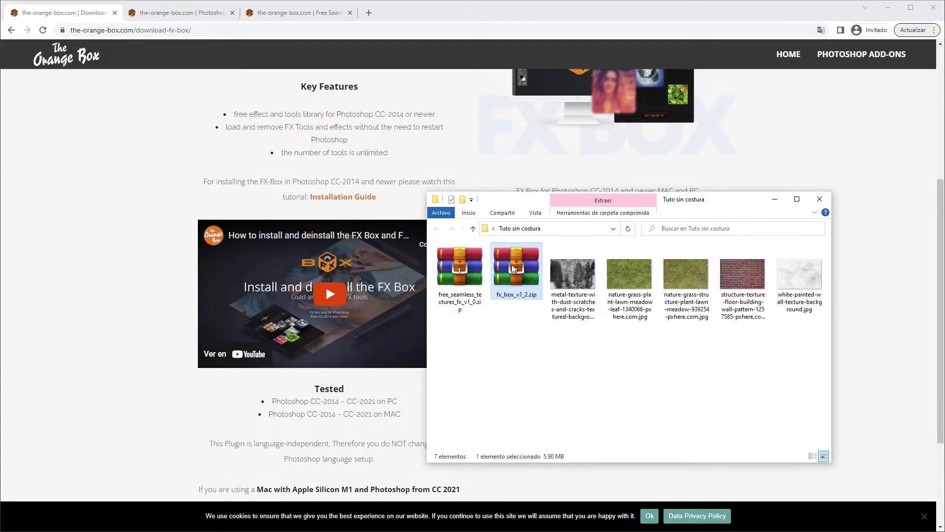
pyautogui.doubleClick(516, 269)
pyautogui.moveTo(494, 297); pyautogui.dragTo(456, 380)
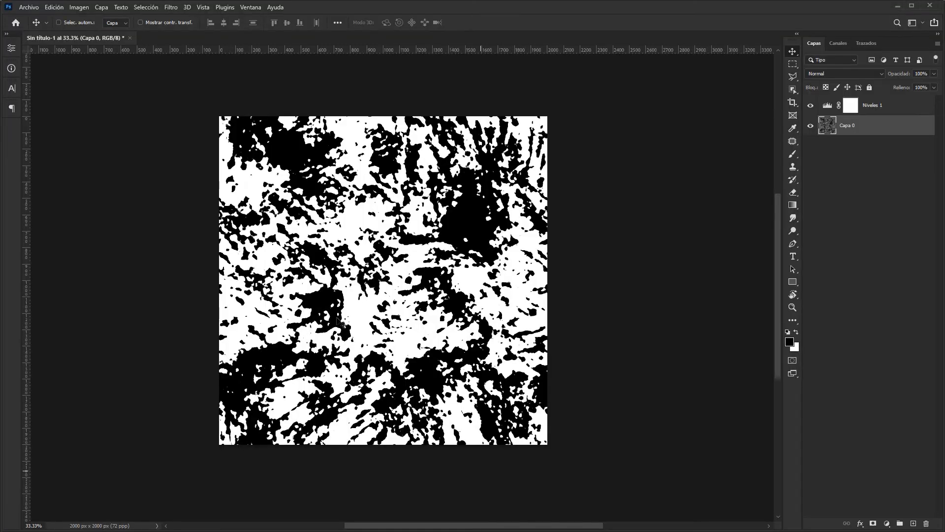
# Step: Switch to Photoshop and run the fx_box-installer.jsx script from the 01_installation folder to install the FX Box
pyautogui.click(28, 8)
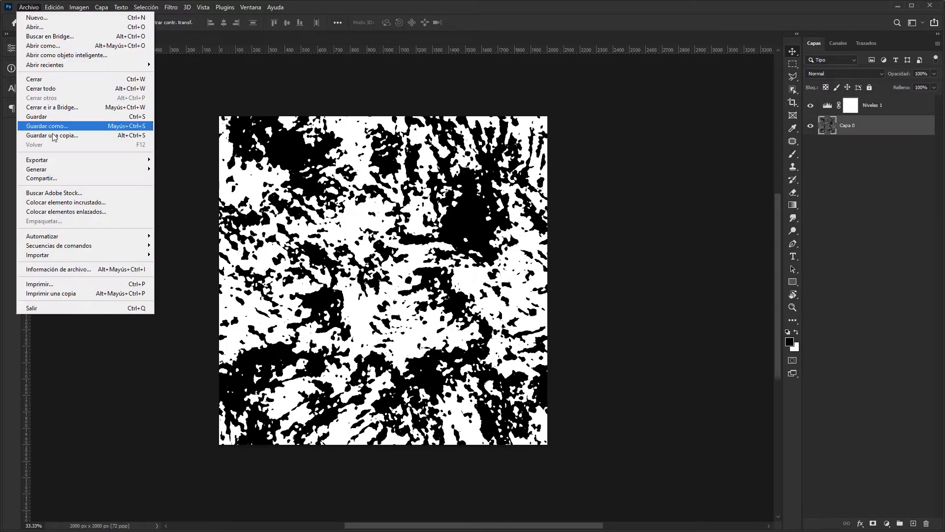
pyautogui.moveTo(109, 246)
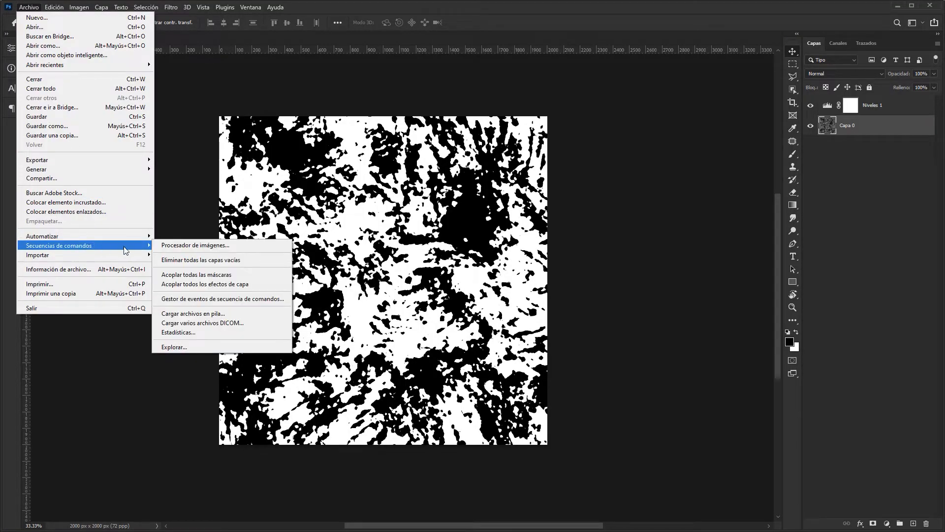
pyautogui.click(187, 347)
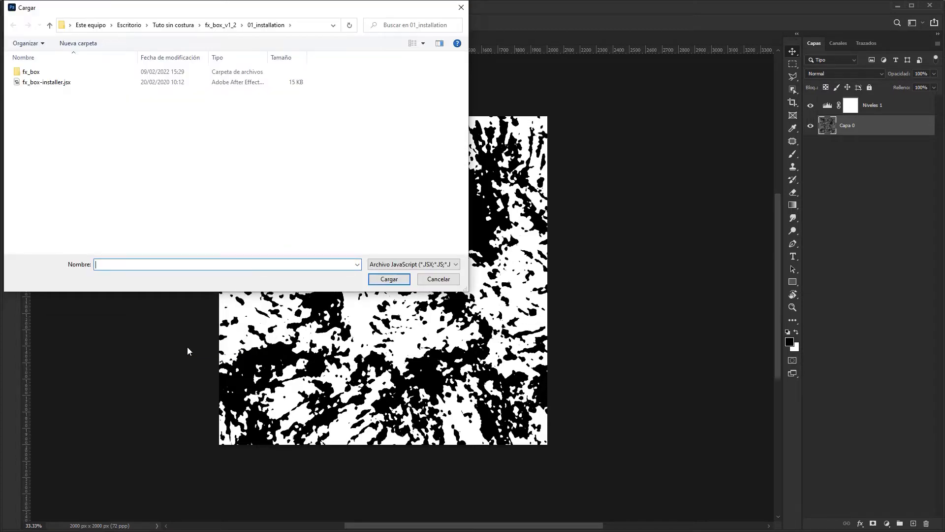
pyautogui.click(49, 82)
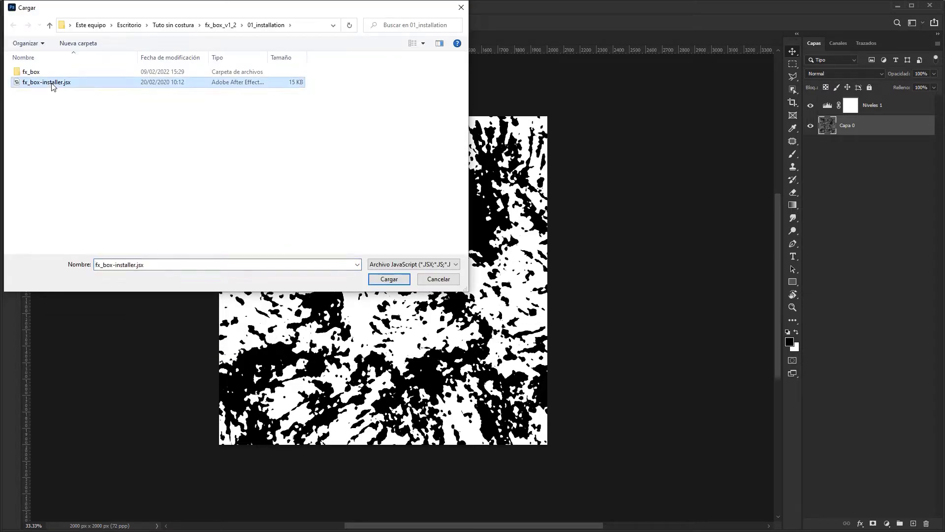
pyautogui.click(388, 279)
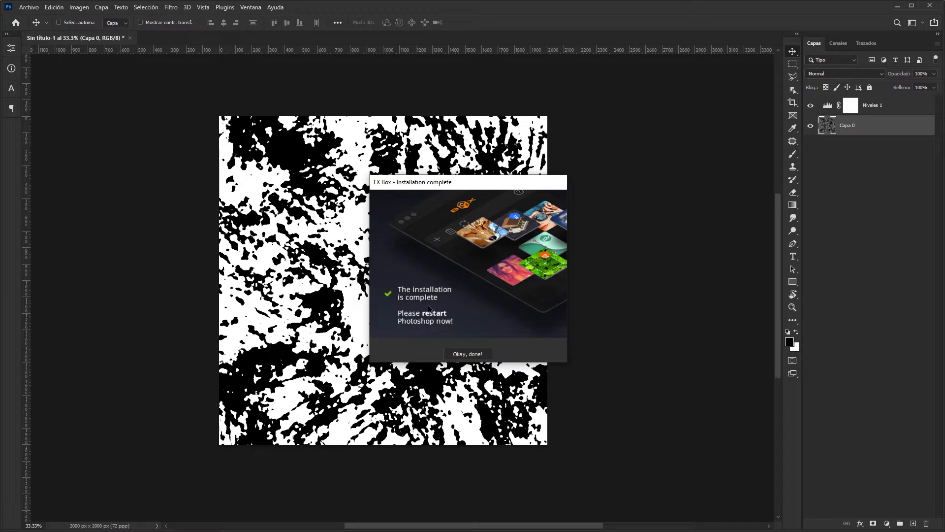
pyautogui.click(471, 355)
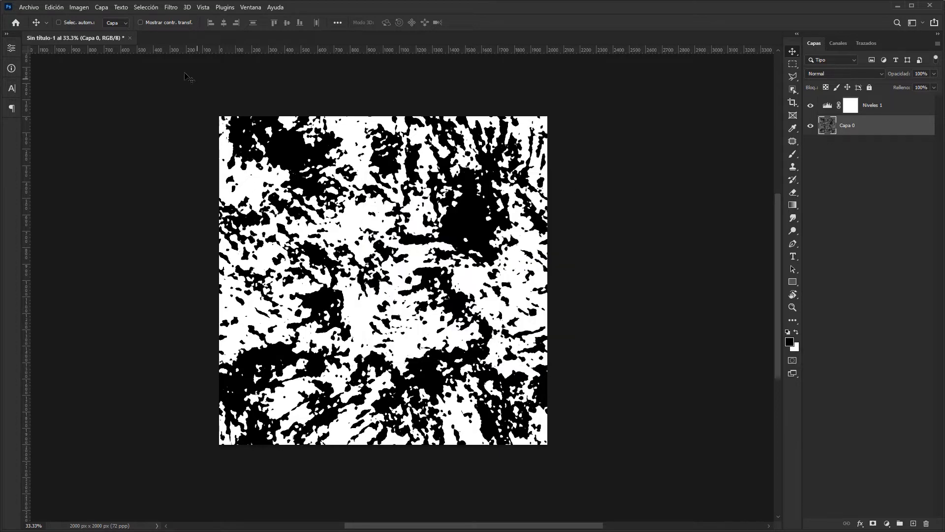
# Step: Open the FX Box legacy extension
pyautogui.click(248, 7)
pyautogui.moveTo(300, 52)
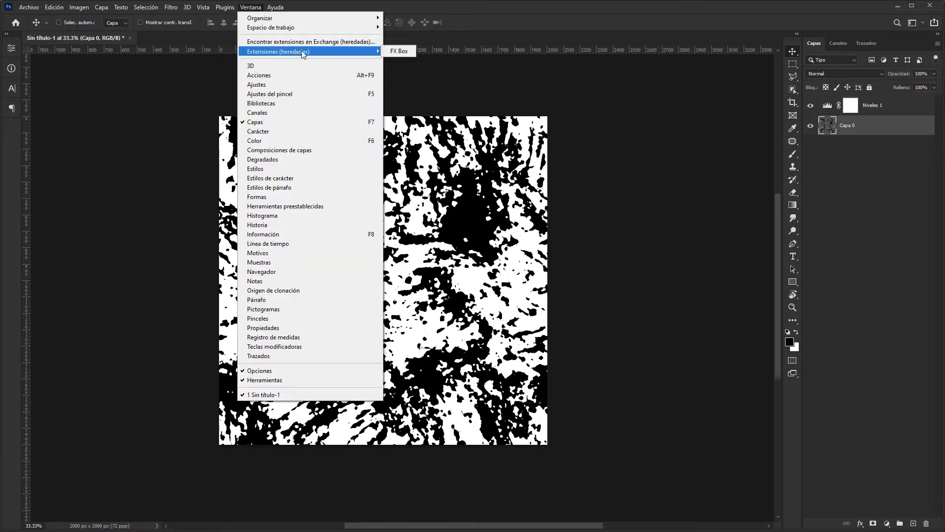
pyautogui.click(402, 52)
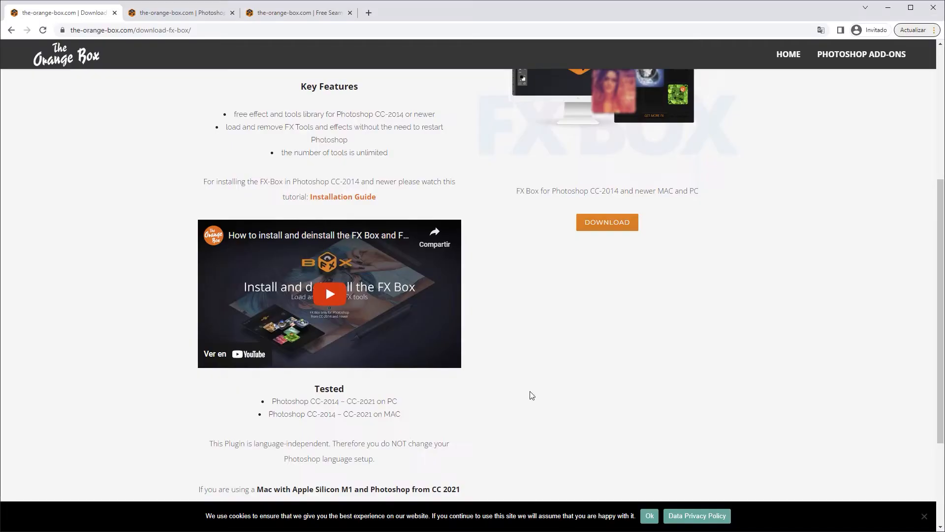
# Step: Switch to the browser, find the Free Seamless Texture Generator among the Photoshop add-ons and open its page to read the description
pyautogui.scroll(5, 684, 338)
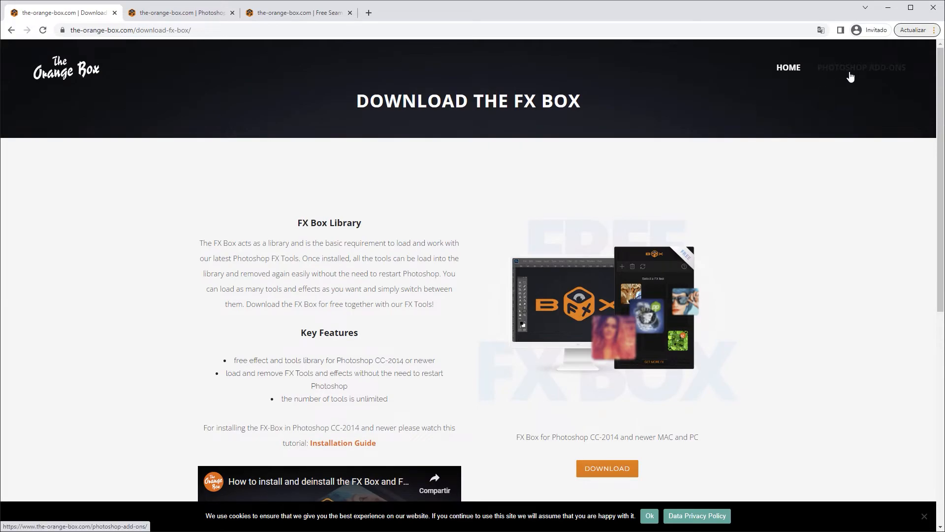
pyautogui.click(196, 14)
pyautogui.scroll(-15, 839, 260)
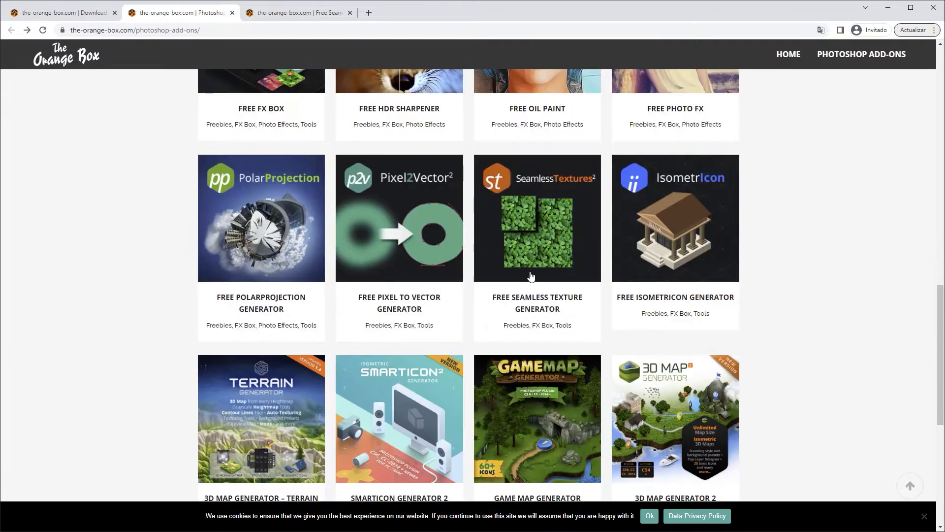
pyautogui.click(547, 310)
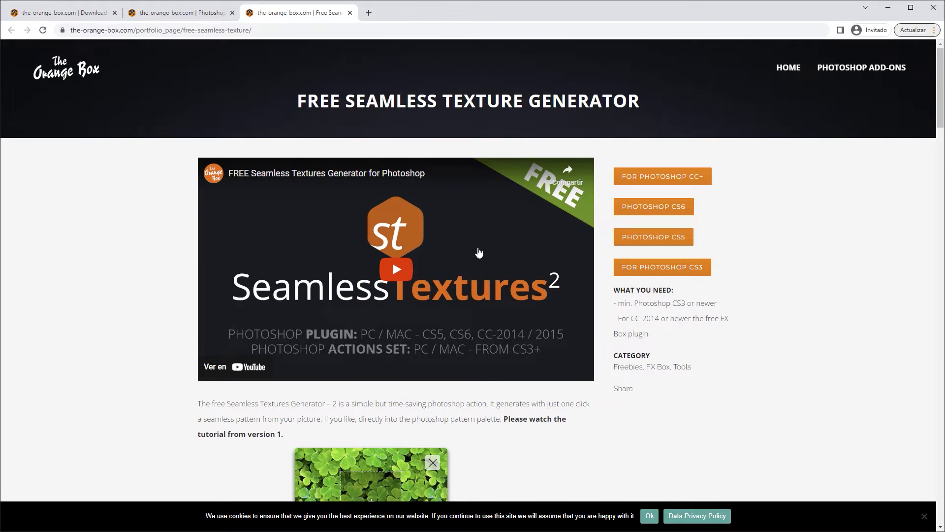
pyautogui.scroll(-5, 445, 301)
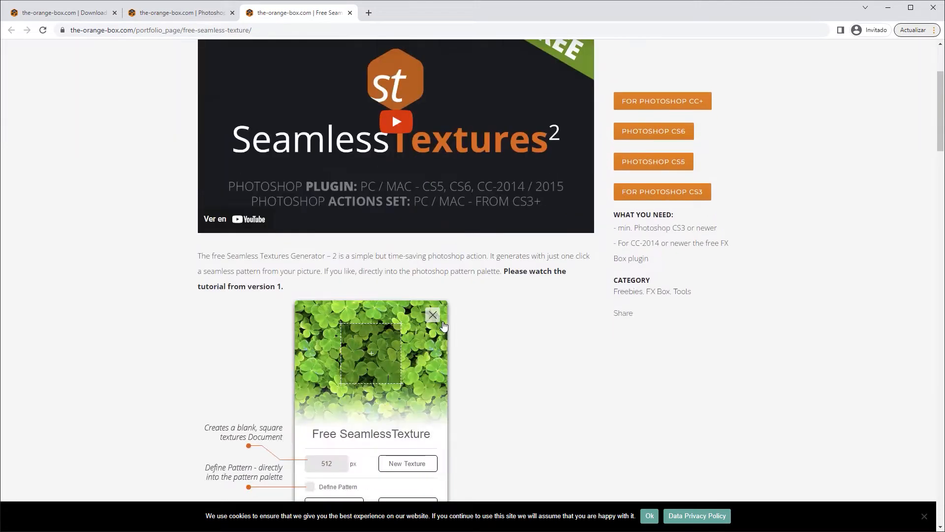
# Step: Extract the free_seamless_textures_fx_v1_0 folder from its downloaded zip archive into the Tuto sin costura folder
pyautogui.scroll(5, 477, 307)
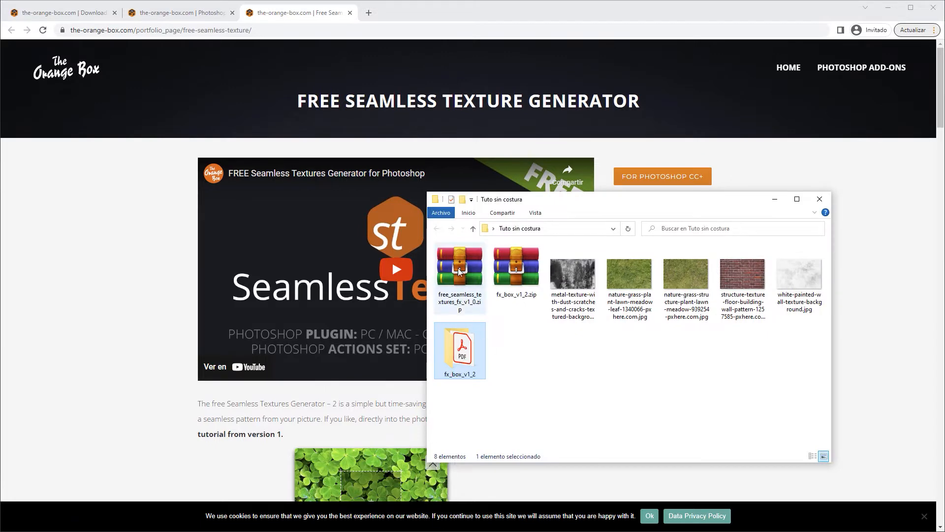
pyautogui.doubleClick(459, 272)
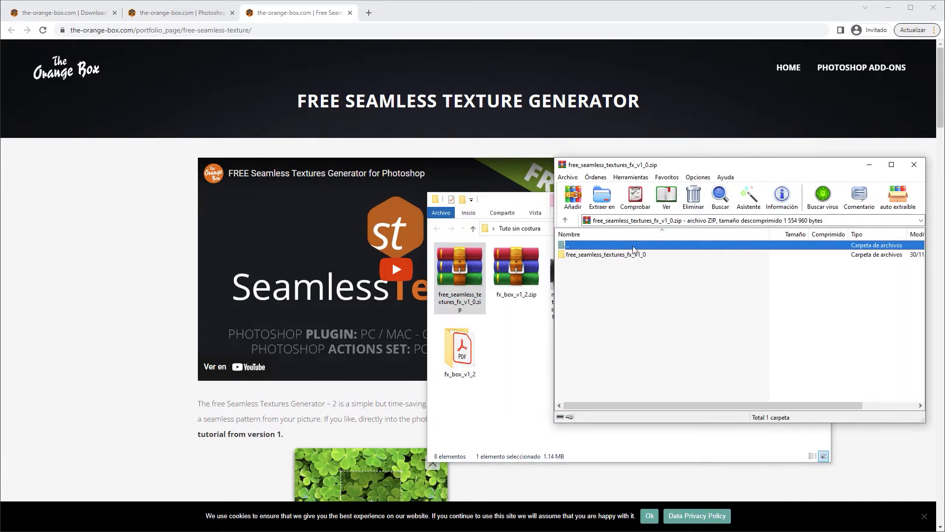
pyautogui.moveTo(580, 318); pyautogui.dragTo(523, 374)
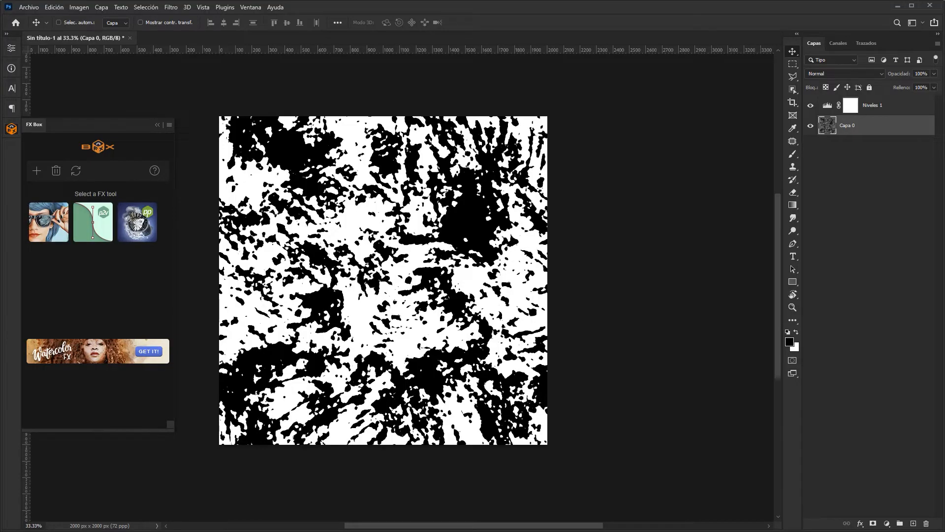
# Step: Install the Free SeamlessTexture tool into FX Box from X-Free-SeamlessTexture_installer.jsx in the free_seamless_textures_fx_v1_0 folder's 01_install subfolder
pyautogui.click(37, 174)
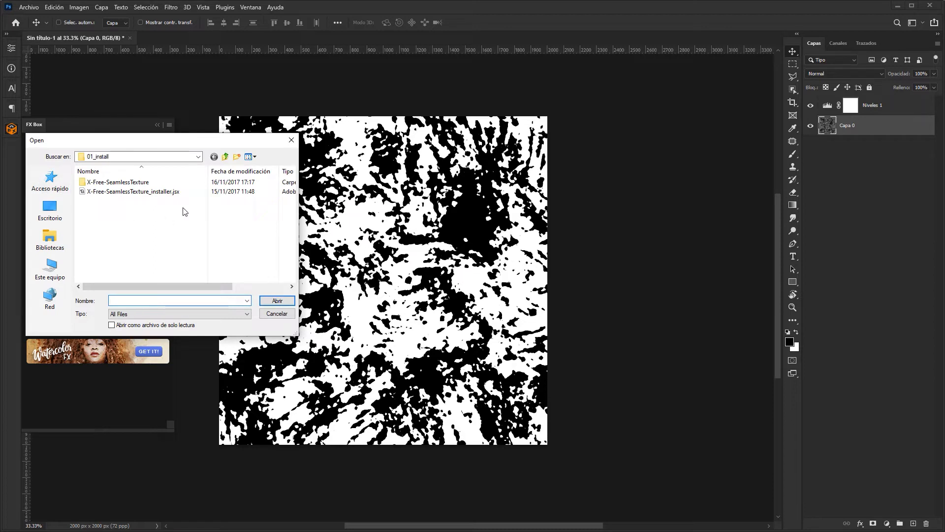
pyautogui.click(226, 157)
pyautogui.click(226, 159)
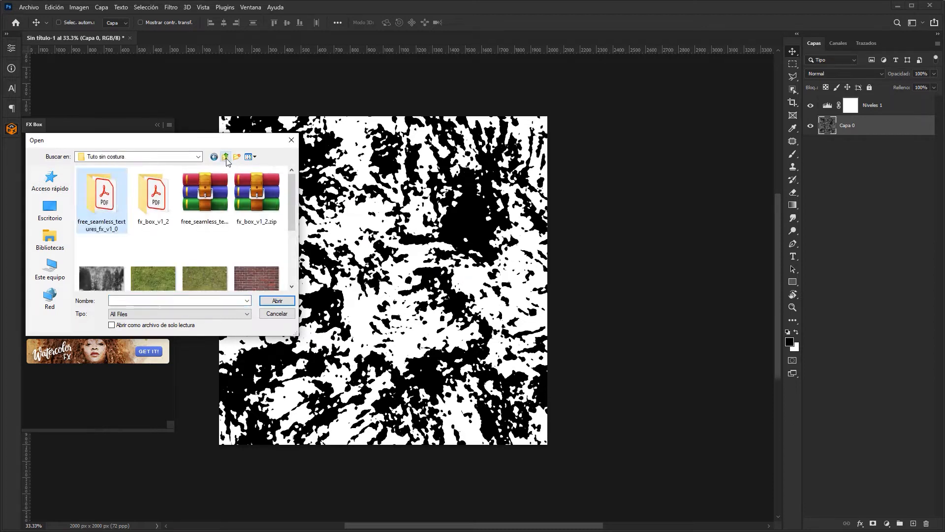
pyautogui.doubleClick(104, 201)
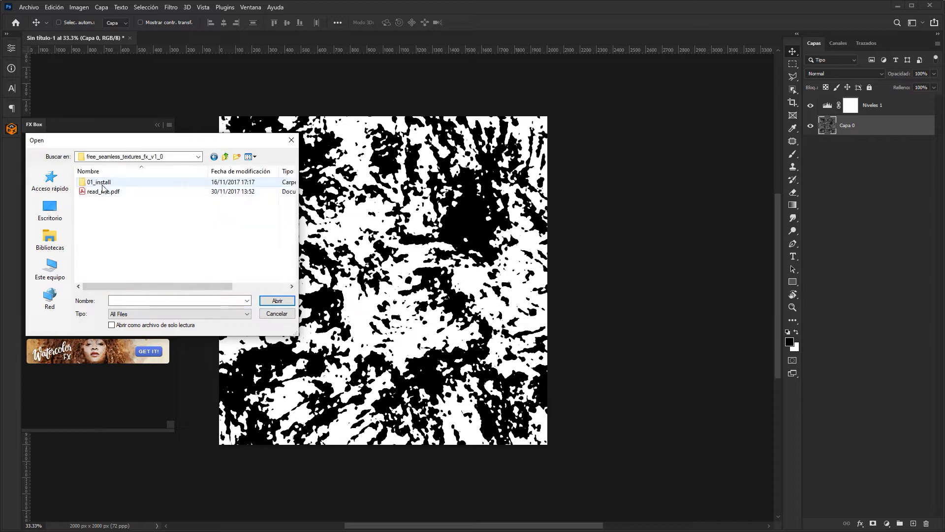
pyautogui.doubleClick(99, 182)
pyautogui.click(131, 193)
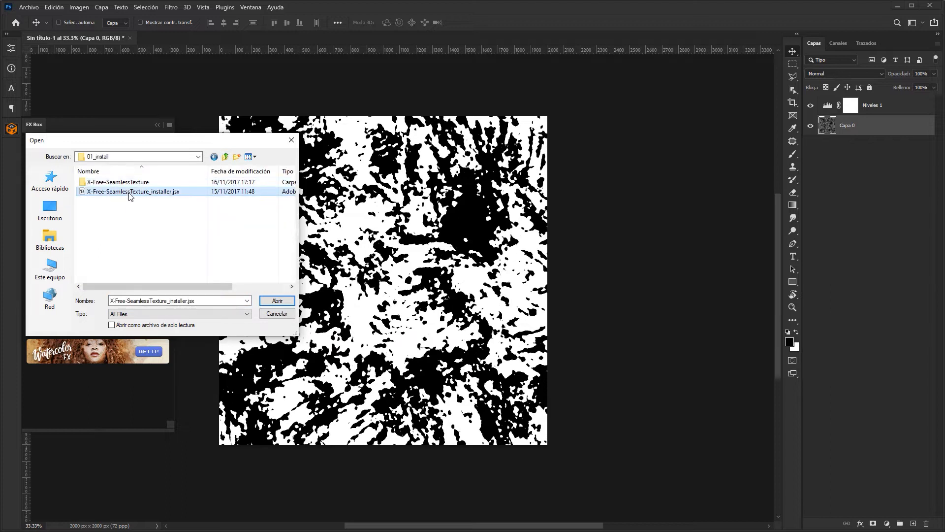
pyautogui.click(278, 301)
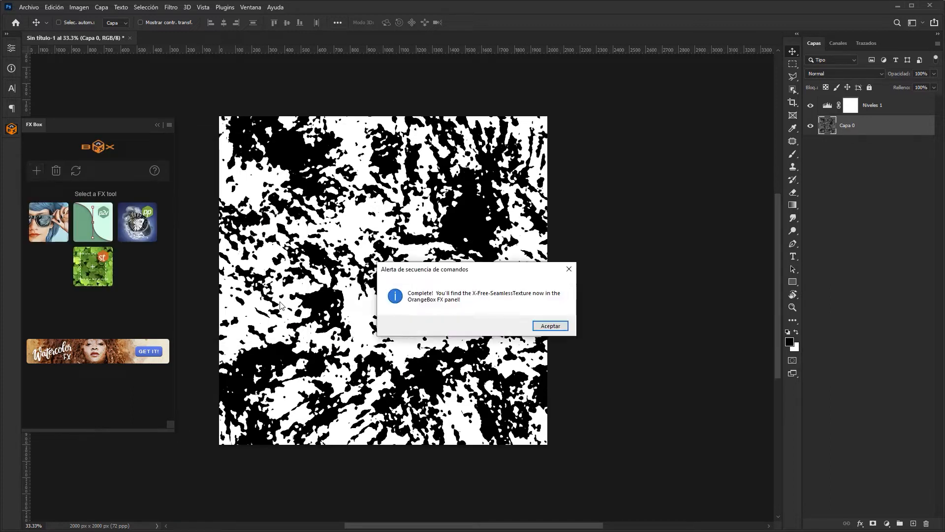
pyautogui.click(551, 326)
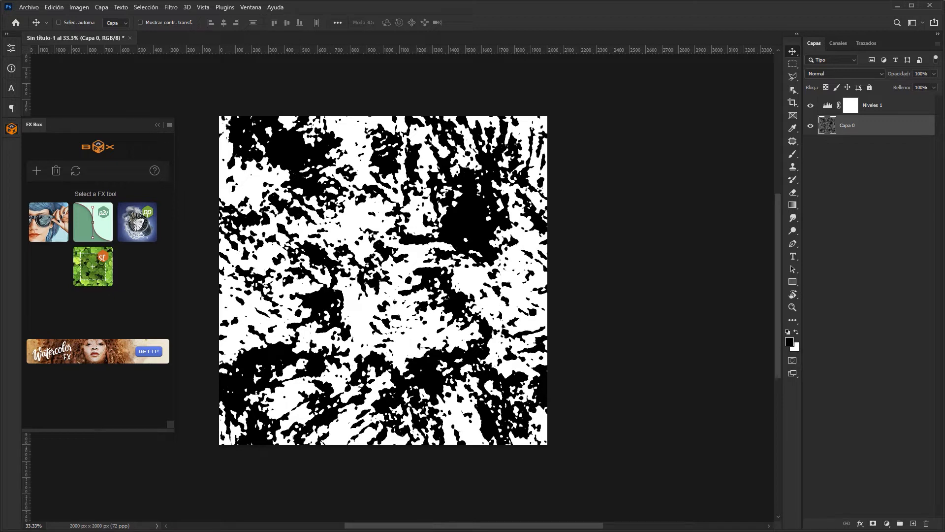
# Step: Open nature-grass-plant-lawn-meadow-leaf-1340066-pxhere.com.jpg from the Tuto sin costura folder in Photoshop and crop it to a 3456 × 3456 px square
pyautogui.hotkey('alt', 'Tab')
pyautogui.moveTo(622, 273); pyautogui.dragTo(596, 10)
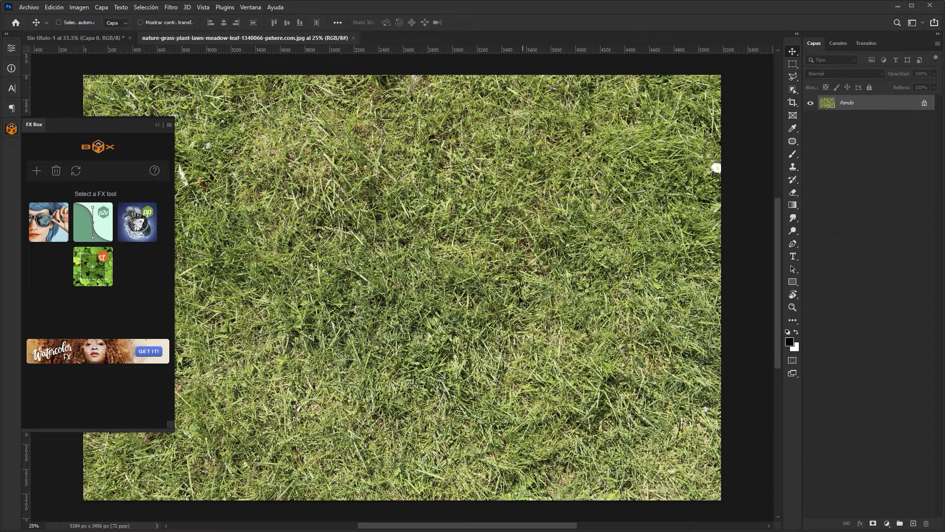
pyautogui.click(793, 102)
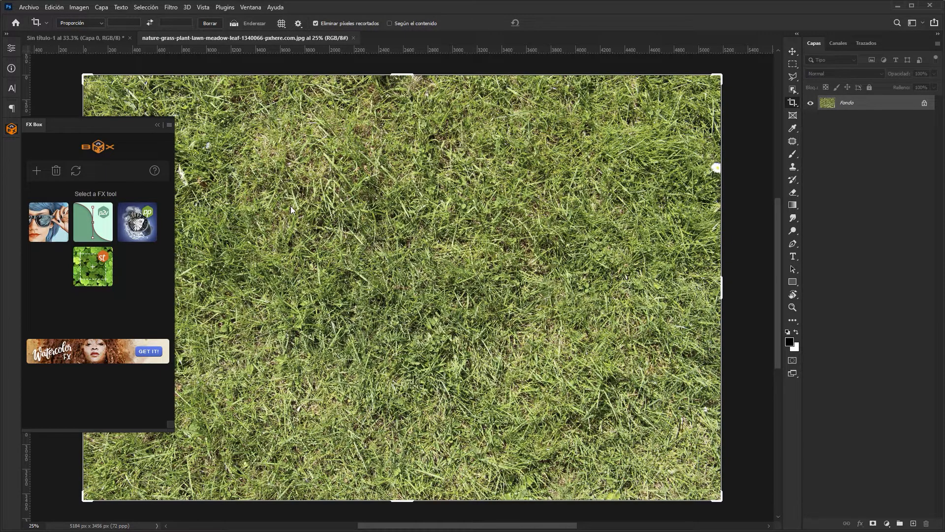
pyautogui.moveTo(260, 138); pyautogui.dragTo(635, 505)
pyautogui.moveTo(219, 105); pyautogui.dragTo(182, 83)
pyautogui.press('Return')
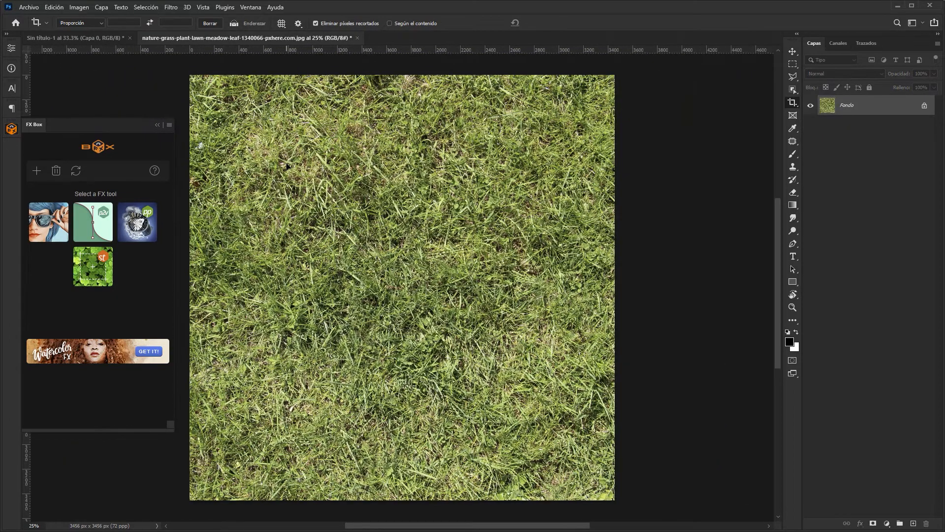
# Step: Generate a tile pattern from the cropped grass image with the Free SeamlessTexture tool in FX Box
pyautogui.click(96, 273)
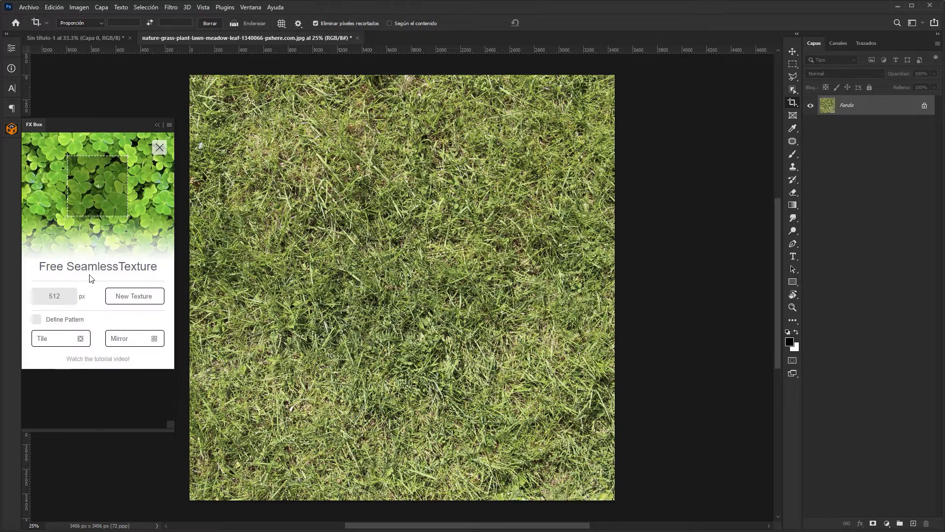
pyautogui.click(59, 343)
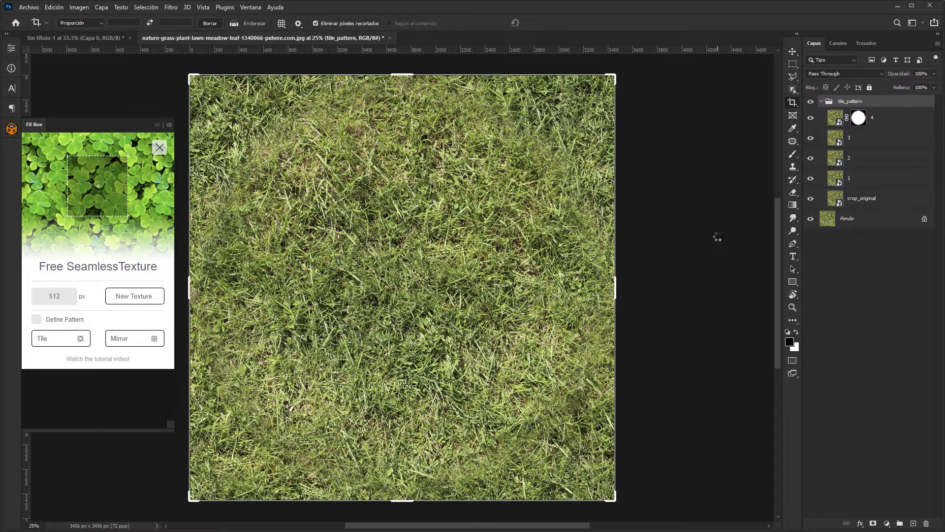
pyautogui.click(792, 55)
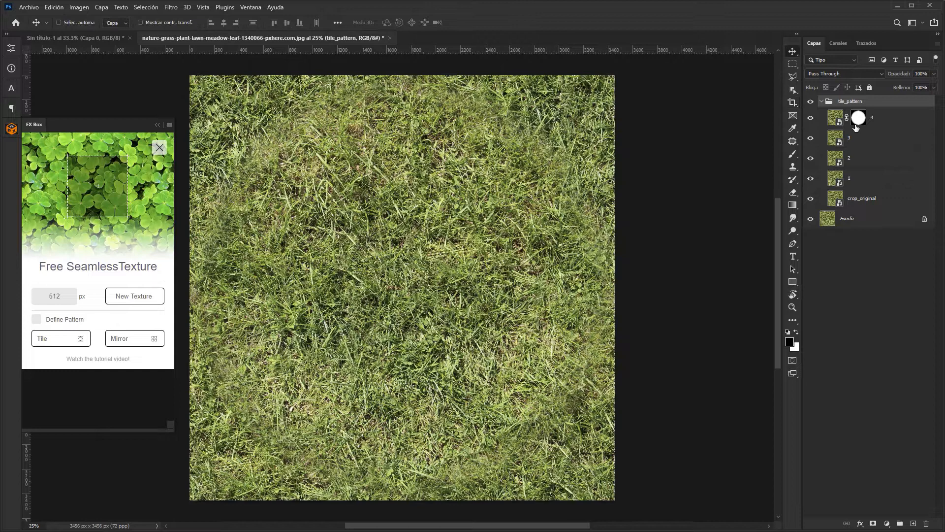
# Step: Examine how the tile pattern is built by hiding and showing the tile_pattern group, its individual layers and the Fondo layer
pyautogui.click(822, 102)
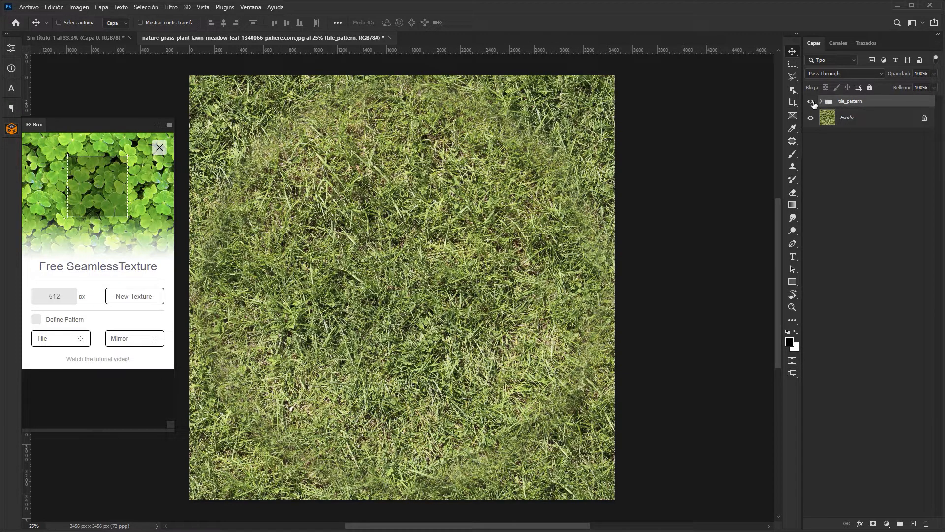
pyautogui.click(811, 102)
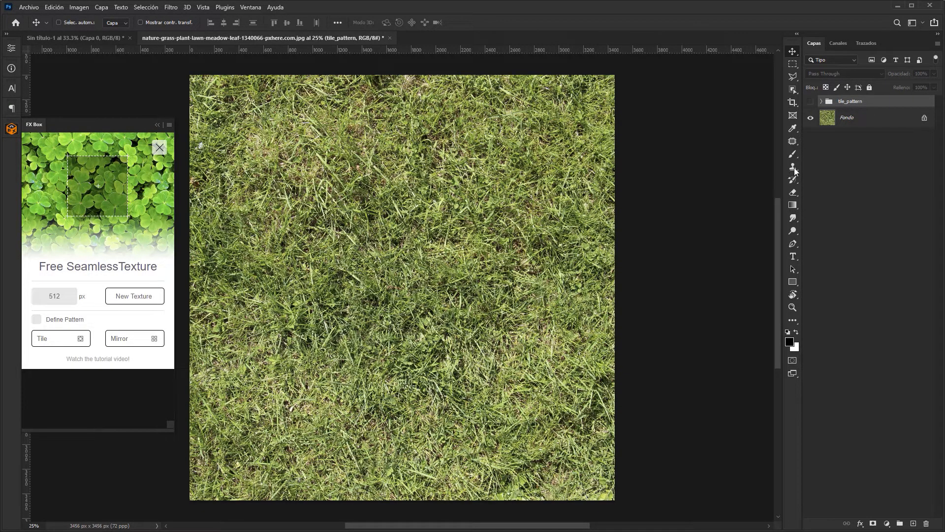
pyautogui.click(810, 102)
pyautogui.click(822, 102)
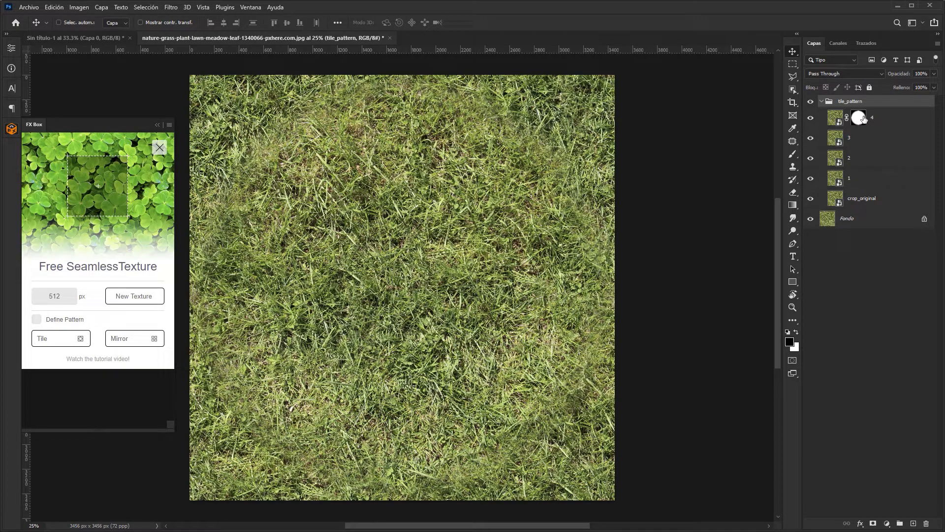
pyautogui.click(812, 118)
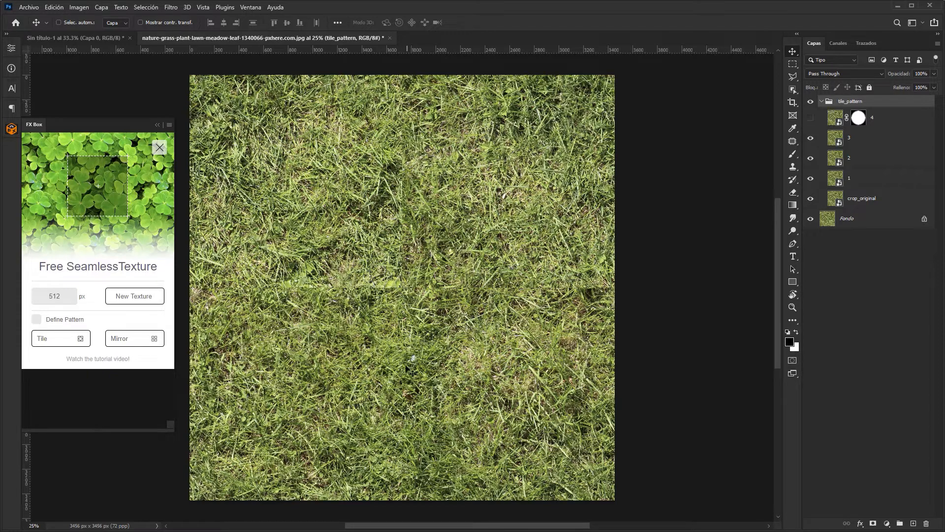
pyautogui.moveTo(810, 138); pyautogui.dragTo(811, 201)
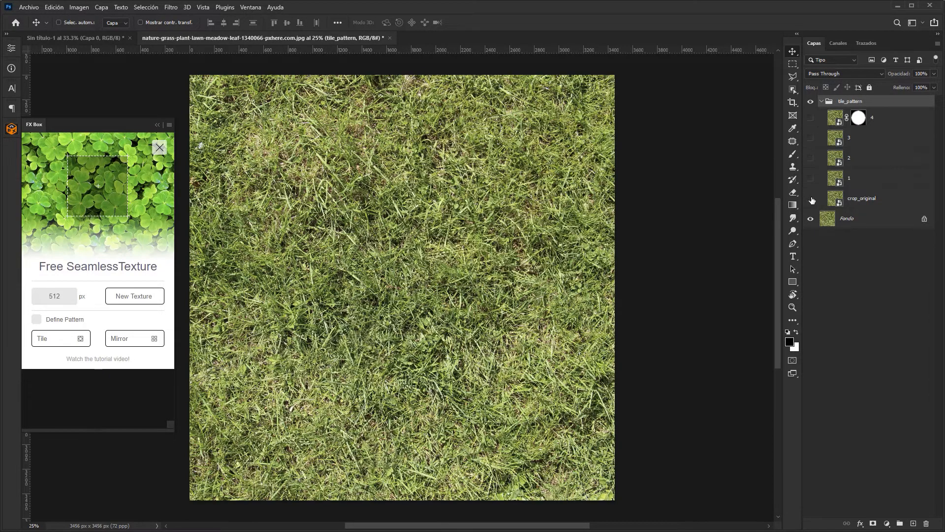
pyautogui.click(811, 199)
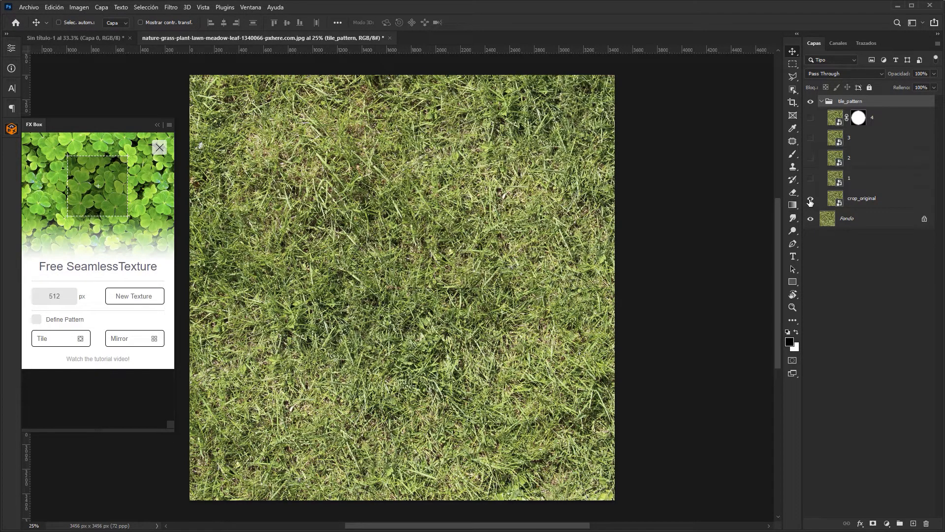
pyautogui.click(810, 220)
pyautogui.click(811, 178)
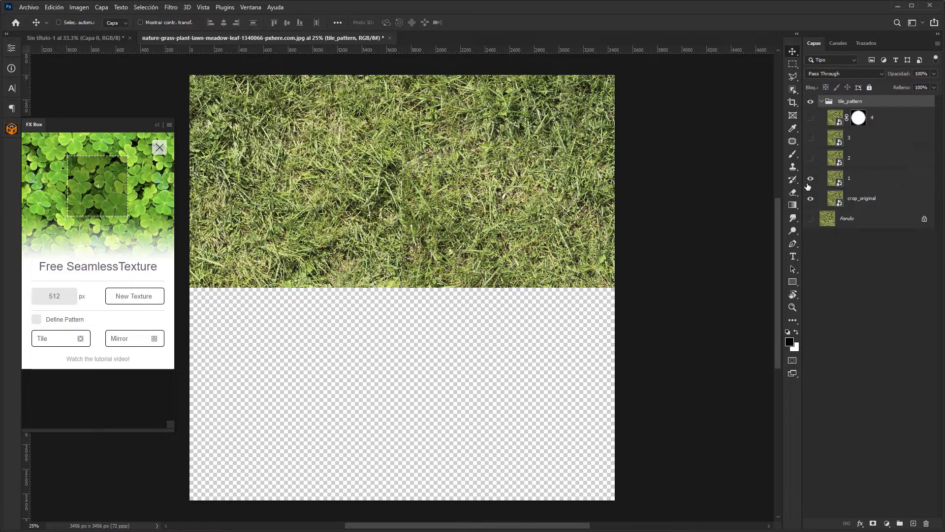
pyautogui.click(810, 158)
pyautogui.click(811, 139)
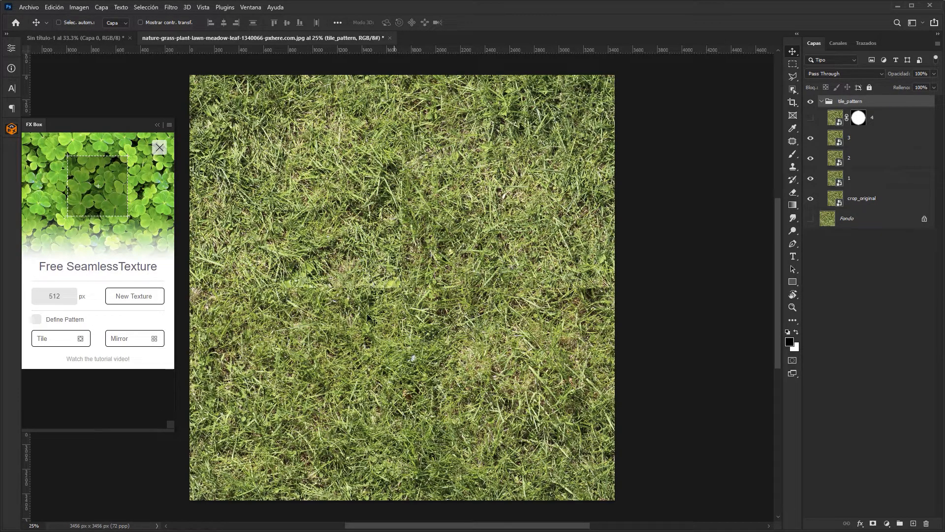
pyautogui.click(810, 119)
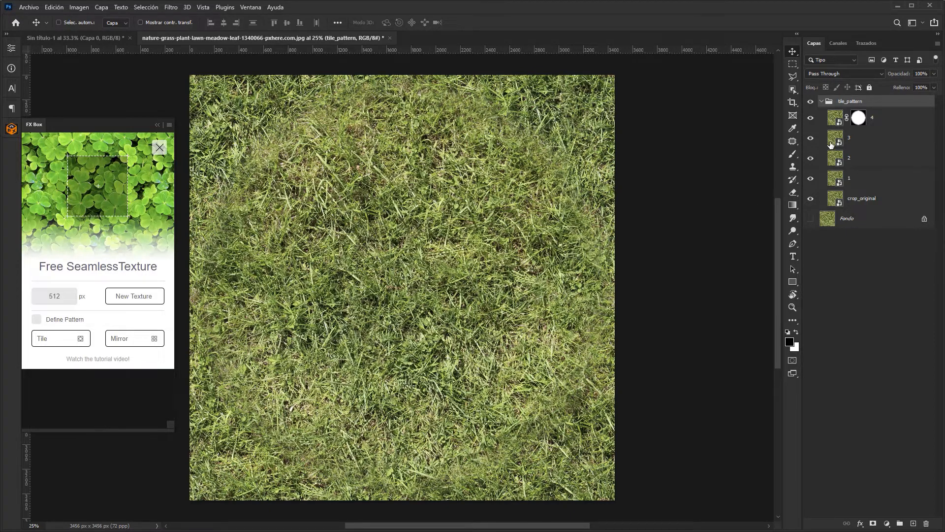
# Step: Merge the tile_pattern group and the Fondo layer into one layer and crop away everything outside the canvas
pyautogui.keyDown('shift'); pyautogui.click(874, 220); pyautogui.keyUp('shift')
pyautogui.rightClick(875, 221)
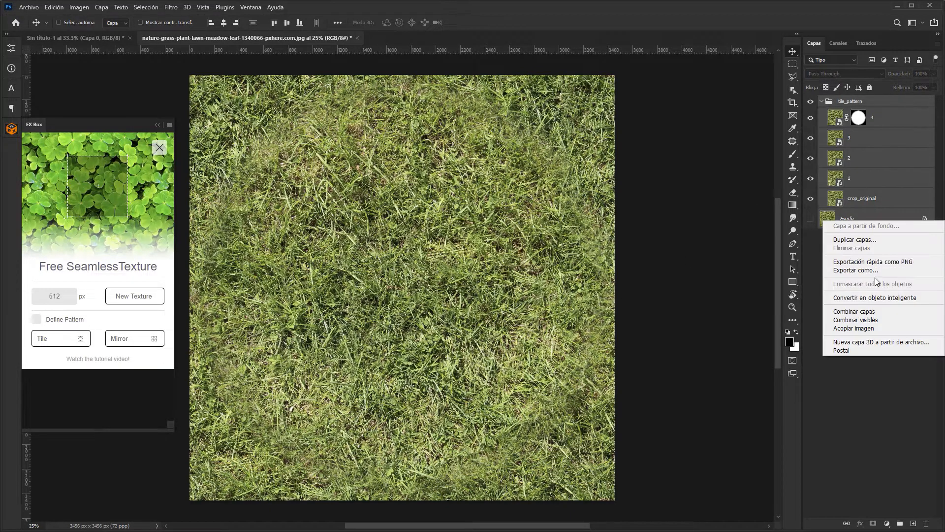
pyautogui.click(859, 312)
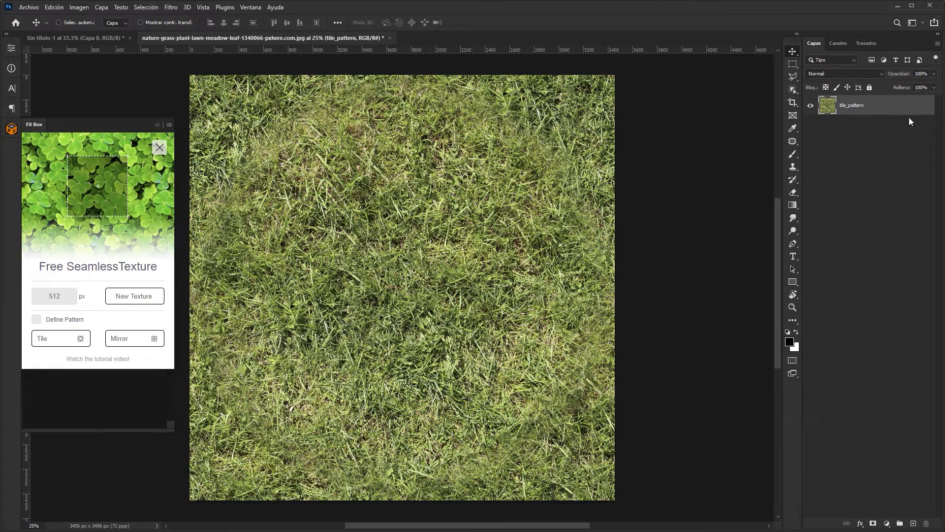
pyautogui.press('c')
pyautogui.click(434, 222)
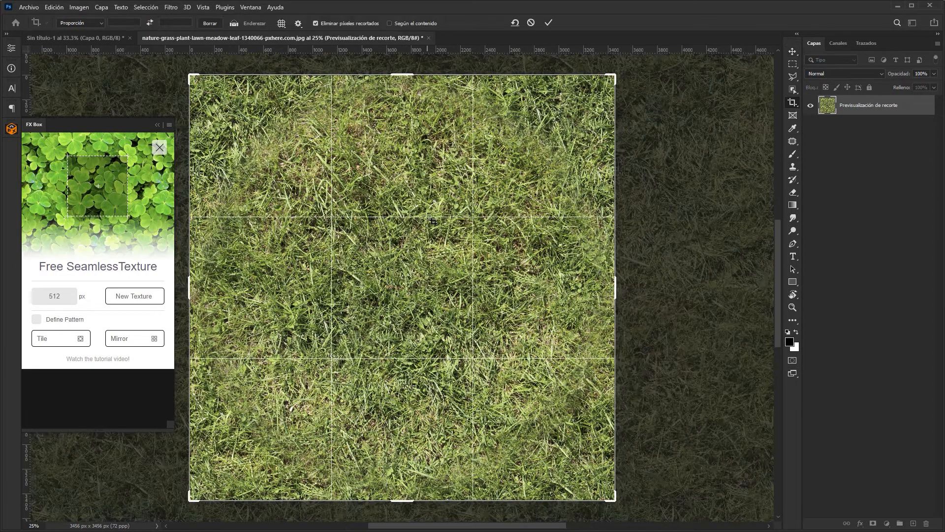
pyautogui.press('Return')
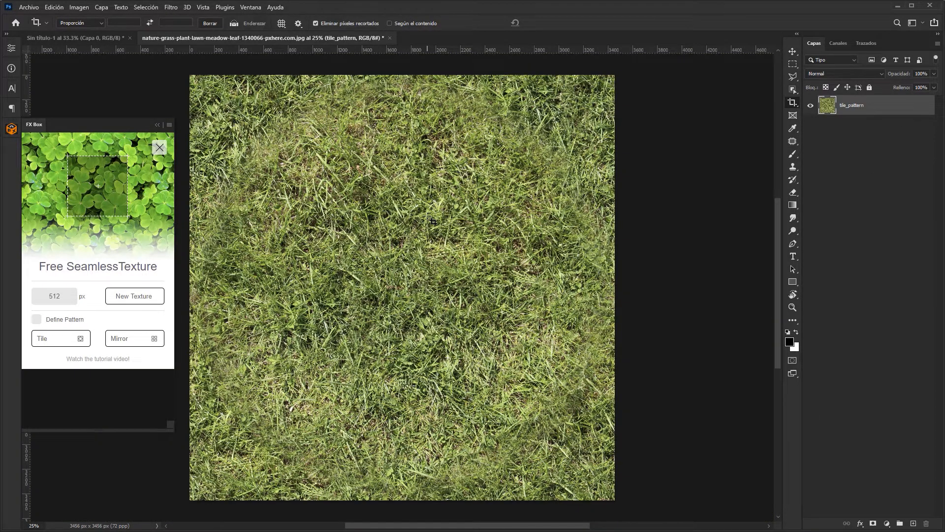
# Step: Enlarge the grass document's canvas to 200 percent width and height, anchored at the upper-left corner
pyautogui.click(79, 7)
pyautogui.click(124, 91)
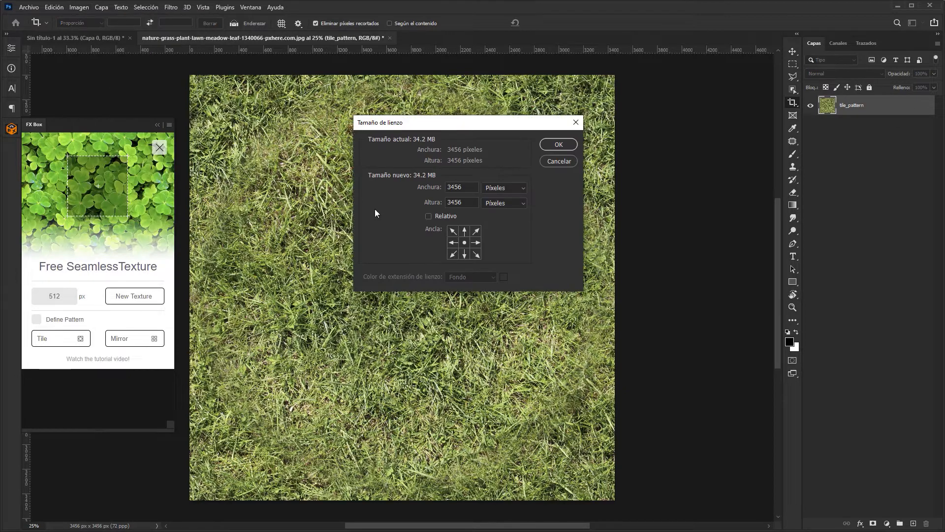
pyautogui.click(454, 233)
pyautogui.click(504, 188)
pyautogui.click(495, 195)
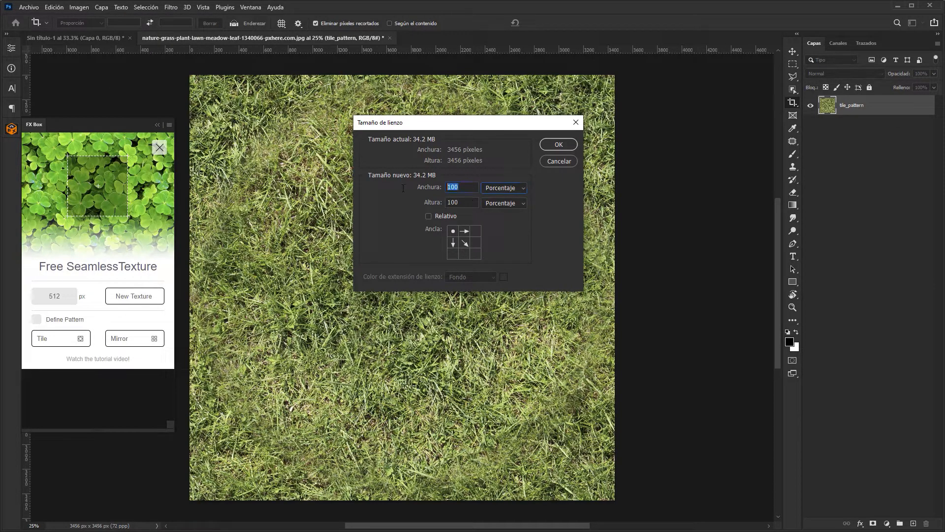
pyautogui.write('200')
pyautogui.press('Tab')
pyautogui.write('200')
pyautogui.press('Return')
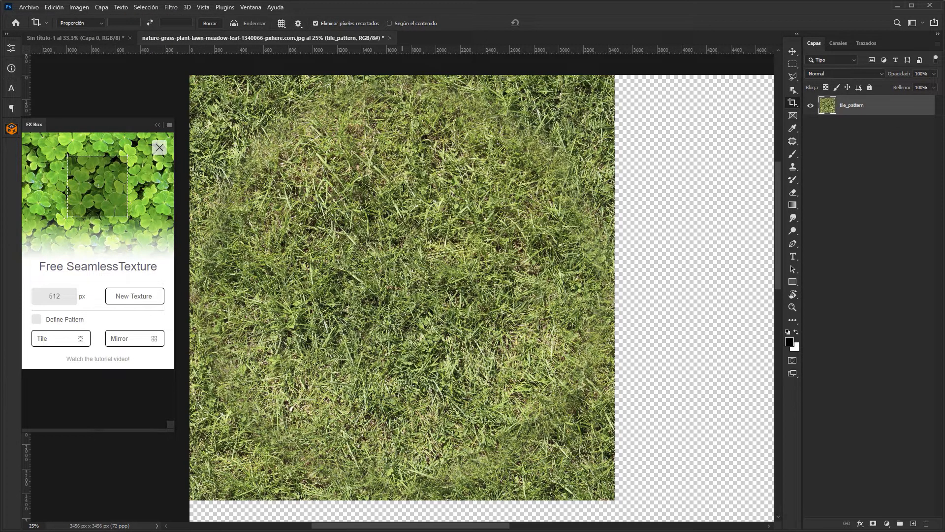
# Step: Duplicate the grass tile layer and place the copy flush against the original's right edge
pyautogui.click(793, 51)
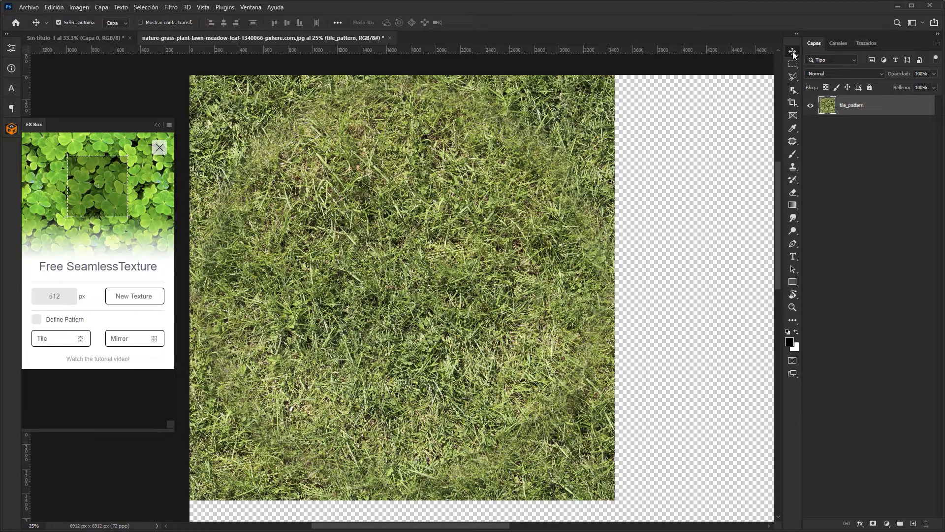
pyautogui.hotkey('ctrl', 'j')
pyautogui.moveTo(268, 260); pyautogui.dragTo(689, 253)
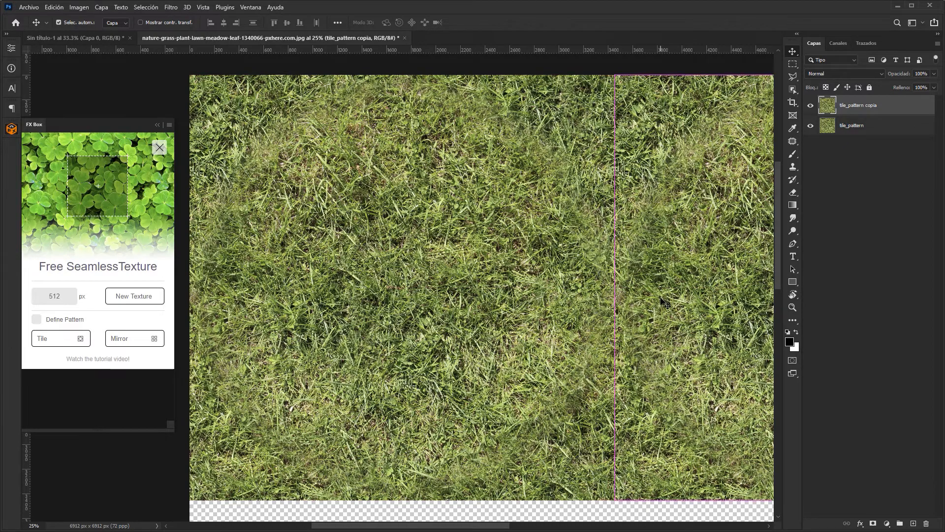
# Step: Duplicate both grass tiles and place the copies directly below to complete a 2 × 2 tile grid
pyautogui.hotkey('ctrl', '-')
pyautogui.moveTo(579, 273); pyautogui.dragTo(495, 185)
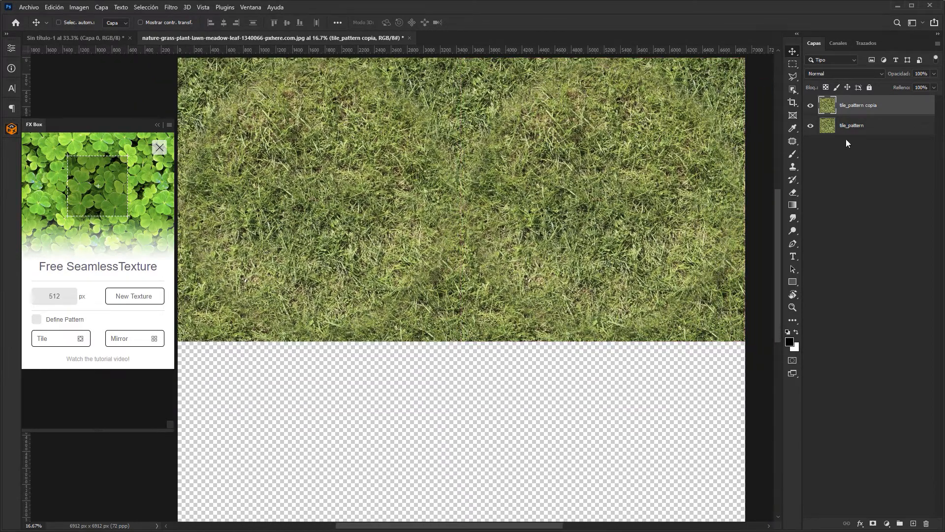
pyautogui.keyDown('ctrl'); pyautogui.click(846, 126); pyautogui.keyUp('ctrl')
pyautogui.hotkey('ctrl', 'j')
pyautogui.moveTo(501, 129); pyautogui.dragTo(507, 363)
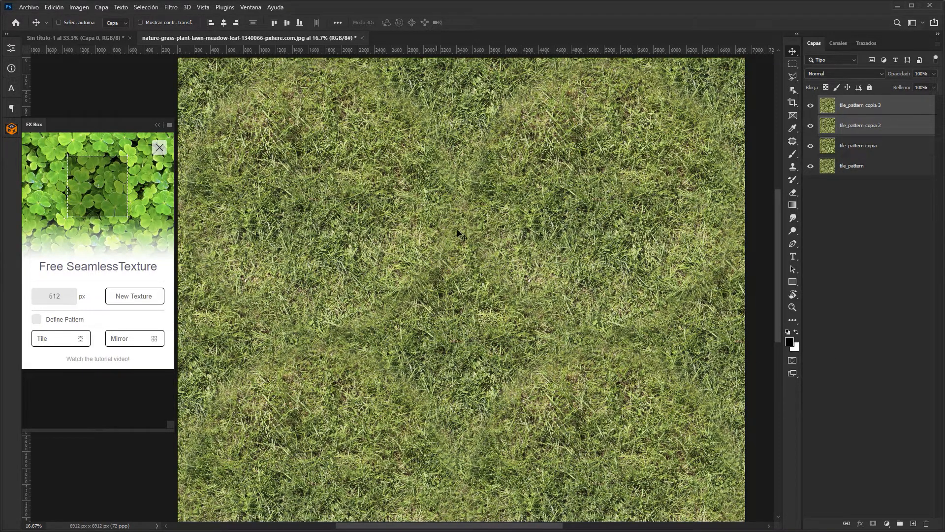
pyautogui.moveTo(438, 171); pyautogui.dragTo(440, 197)
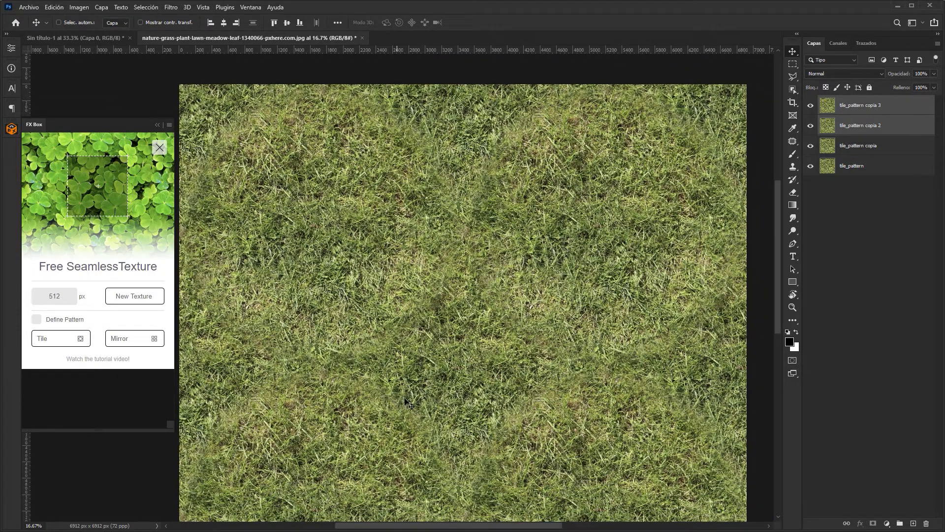
# Step: Open nature-grass-structure-plant-lawn-meadow-939254-pxhere.com.jpg from the Tuto sin costura folder as a new Photoshop document
pyautogui.hotkey('alt', 'Tab')
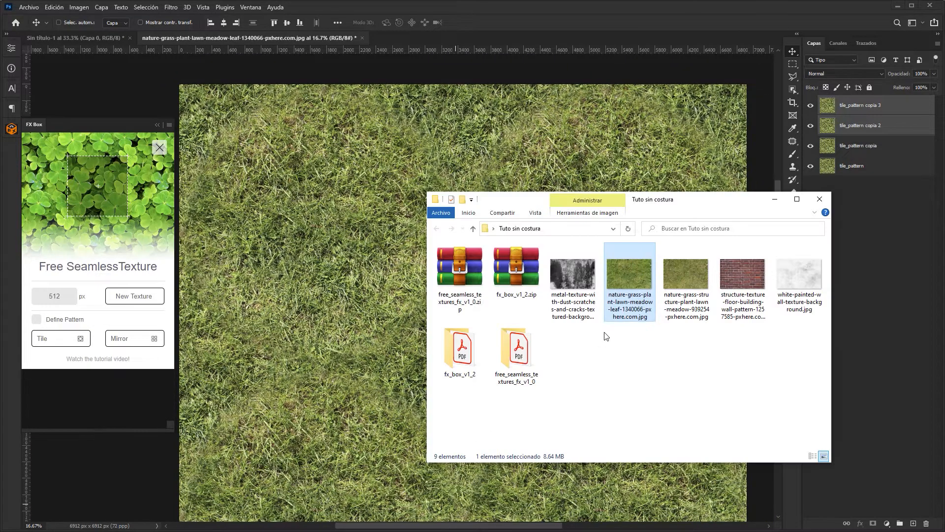
pyautogui.moveTo(686, 273); pyautogui.dragTo(626, 40)
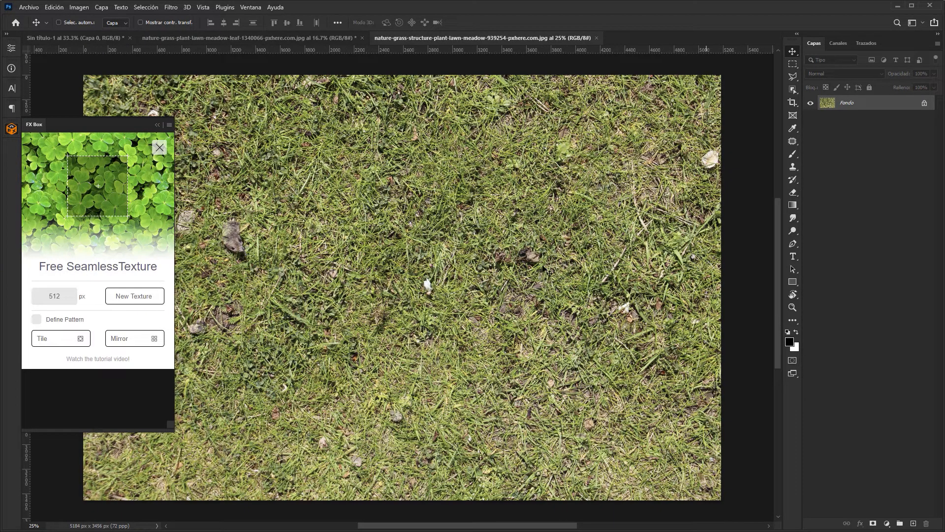
# Step: Crop the grass photo to a 3456 × 3456 px square at full image height, leaving out both side strips
pyautogui.click(792, 102)
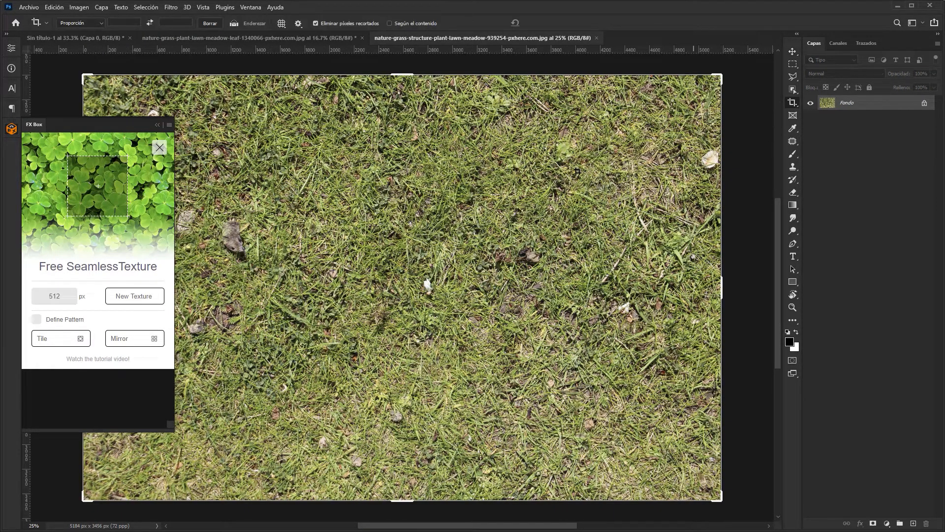
pyautogui.moveTo(271, 114); pyautogui.dragTo(665, 500)
pyautogui.moveTo(209, 94); pyautogui.dragTo(189, 75)
pyautogui.moveTo(397, 173); pyautogui.dragTo(488, 175)
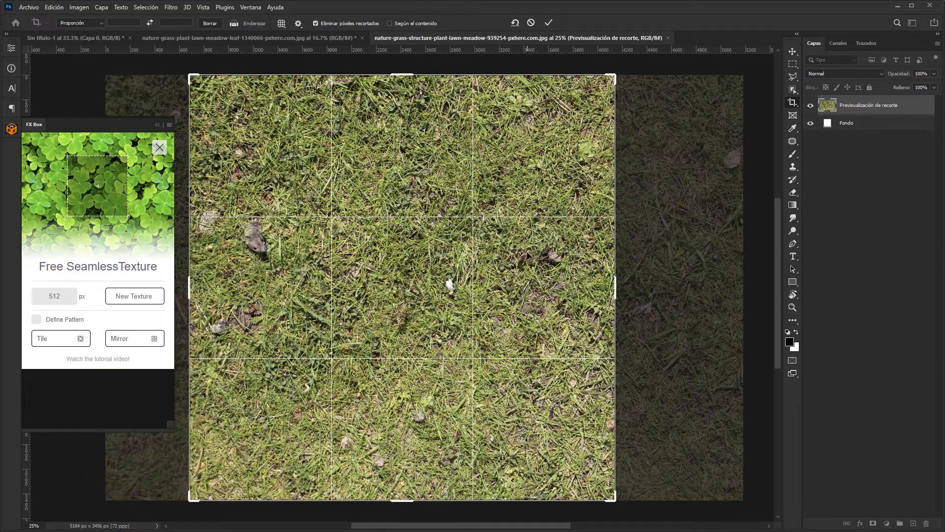
pyautogui.press('Return')
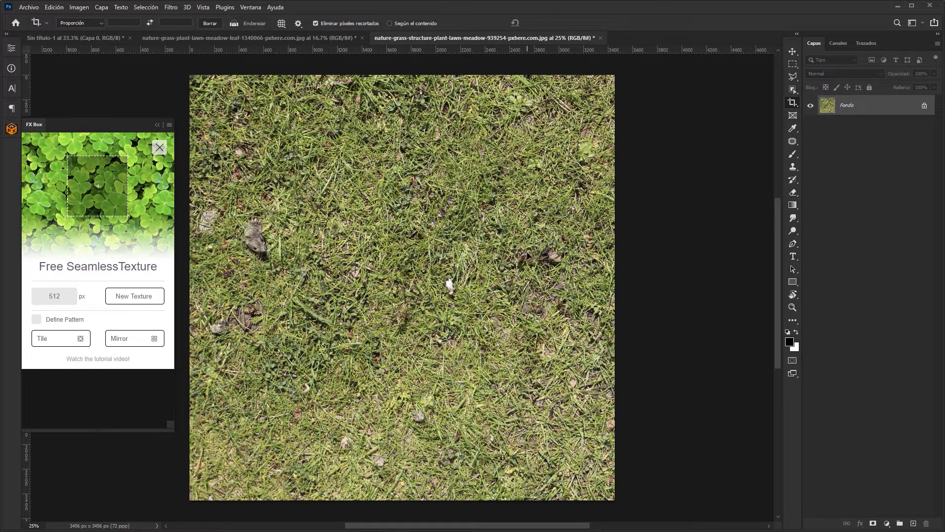
# Step: Generate a tile from the square grass photo with FX Box and merge all its layers with the background into one unlocked layer
pyautogui.click(54, 341)
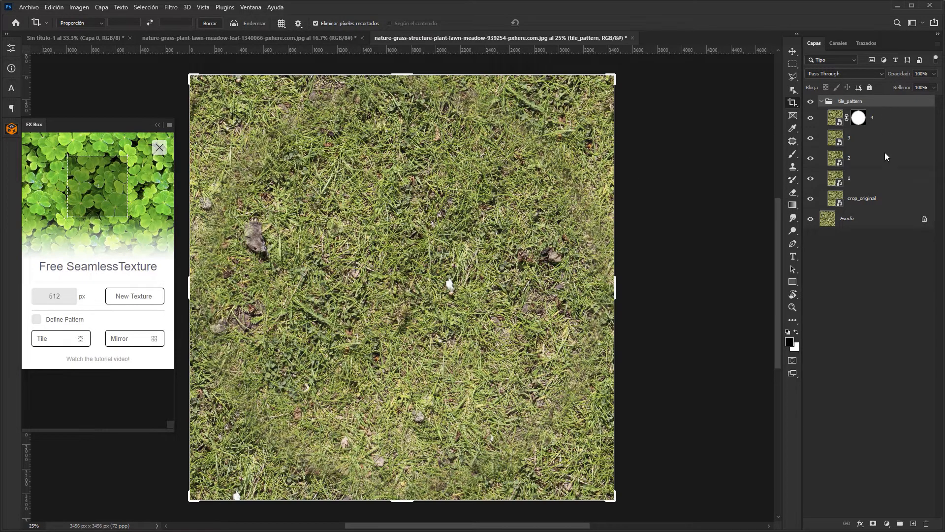
pyautogui.keyDown('shift'); pyautogui.click(871, 219); pyautogui.keyUp('shift')
pyautogui.rightClick(871, 219)
pyautogui.click(864, 313)
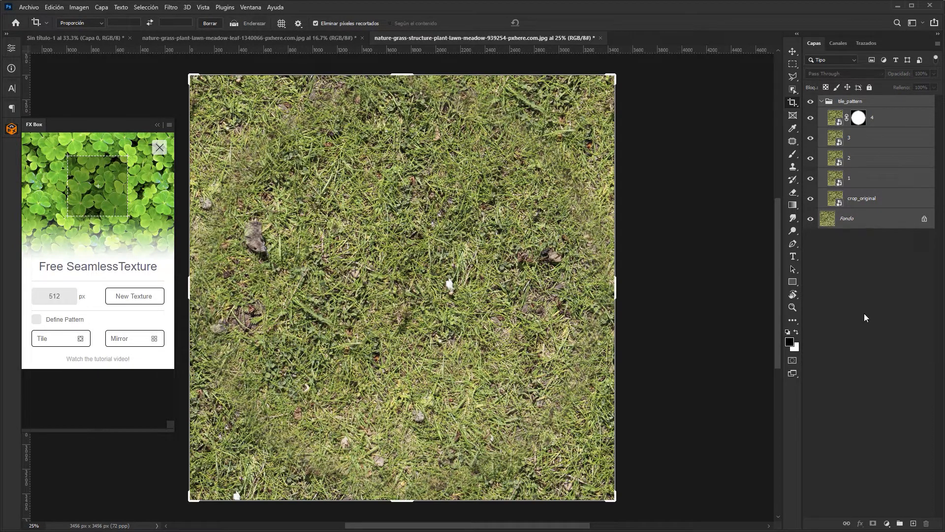
pyautogui.doubleClick(450, 247)
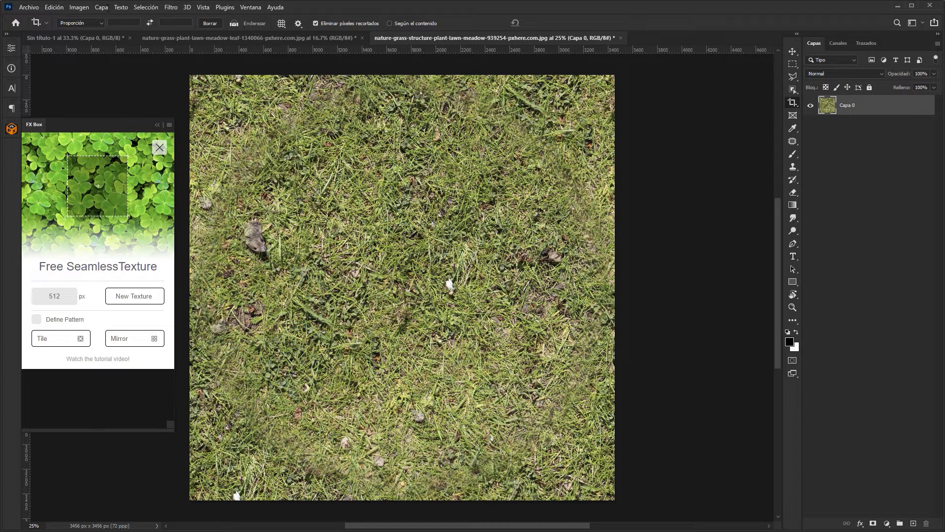
# Step: Enlarge the canvas to 200 percent width and height, anchored at the upper-left corner
pyautogui.click(79, 6)
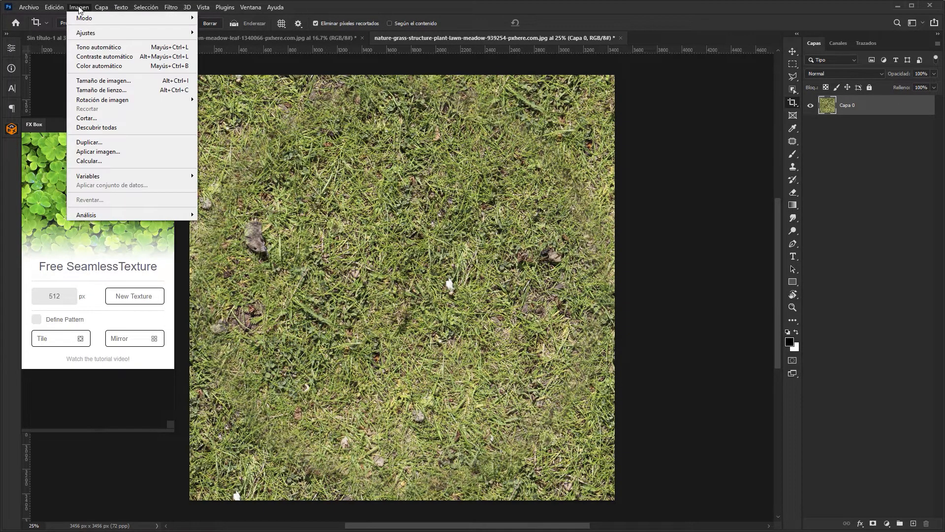
pyautogui.click(130, 89)
pyautogui.click(454, 232)
pyautogui.click(494, 189)
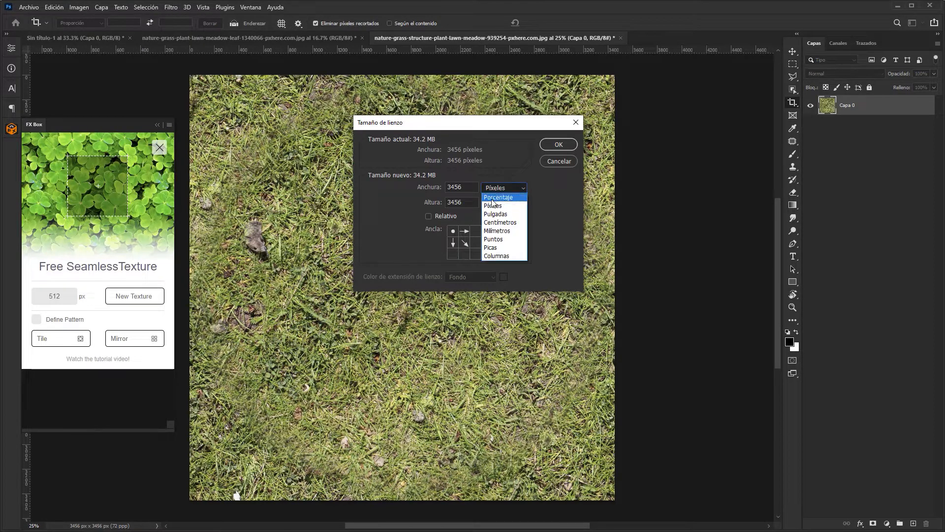
pyautogui.click(495, 197)
pyautogui.write('200')
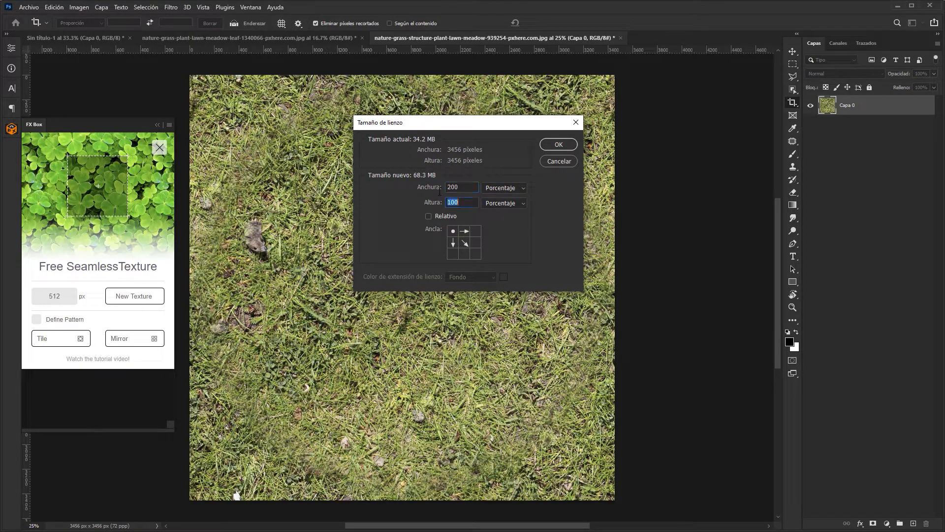
pyautogui.press('Return')
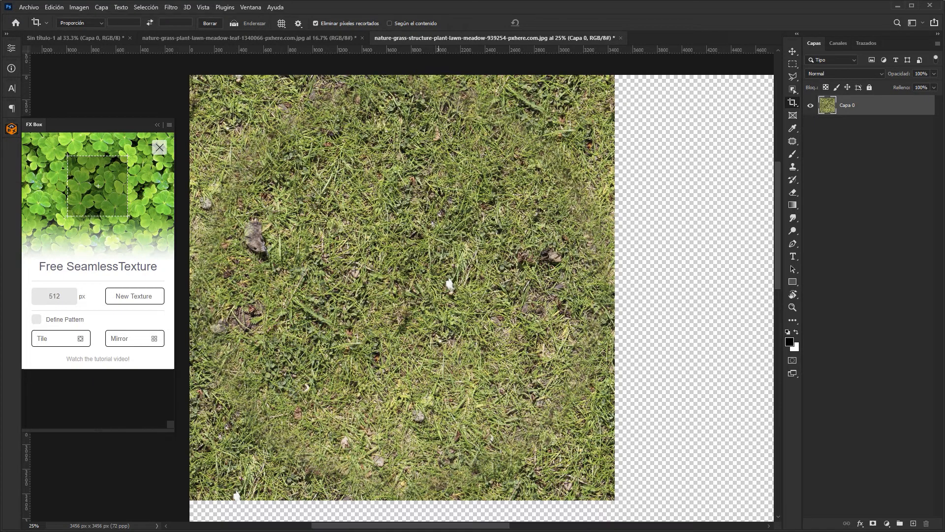
# Step: Duplicate the merged grass tile and place the copy flush against the original's right edge
pyautogui.click(792, 52)
pyautogui.hotkey('ctrl', 'j')
pyautogui.moveTo(243, 260); pyautogui.dragTo(651, 262)
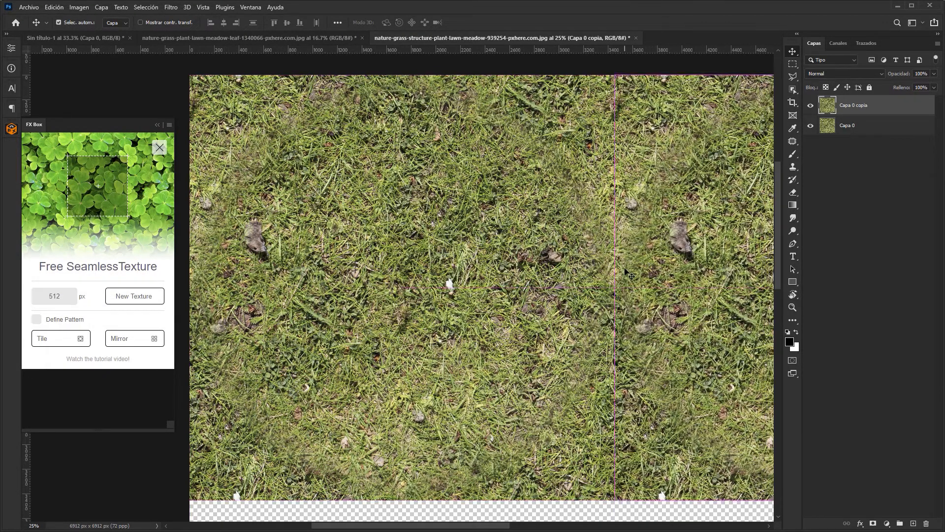
pyautogui.hotkey('ctrl', '-')
pyautogui.hotkey('ctrl', '-')
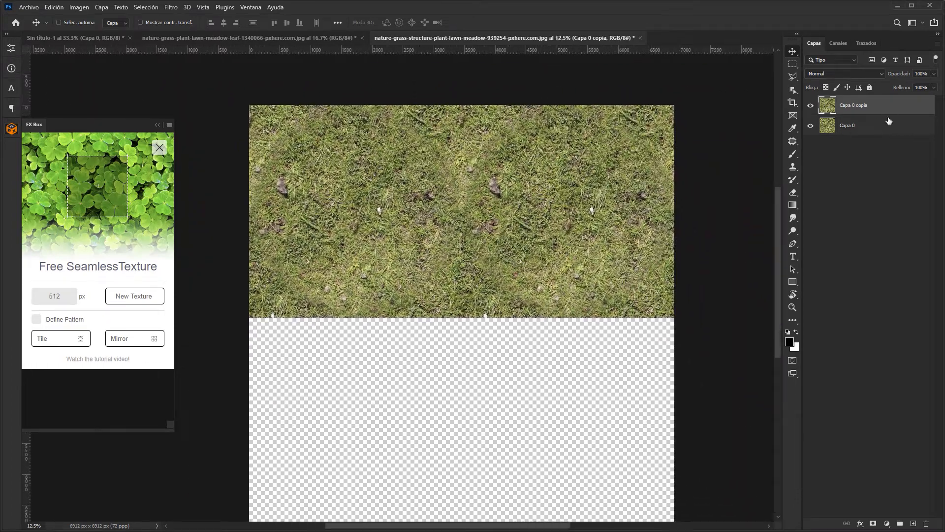
# Step: Duplicate both grass tiles and place the copies directly below to form a 2 × 2 test grid
pyautogui.keyDown('shift'); pyautogui.click(889, 127); pyautogui.keyUp('shift')
pyautogui.hotkey('ctrl', 'j')
pyautogui.moveTo(553, 157); pyautogui.dragTo(513, 361)
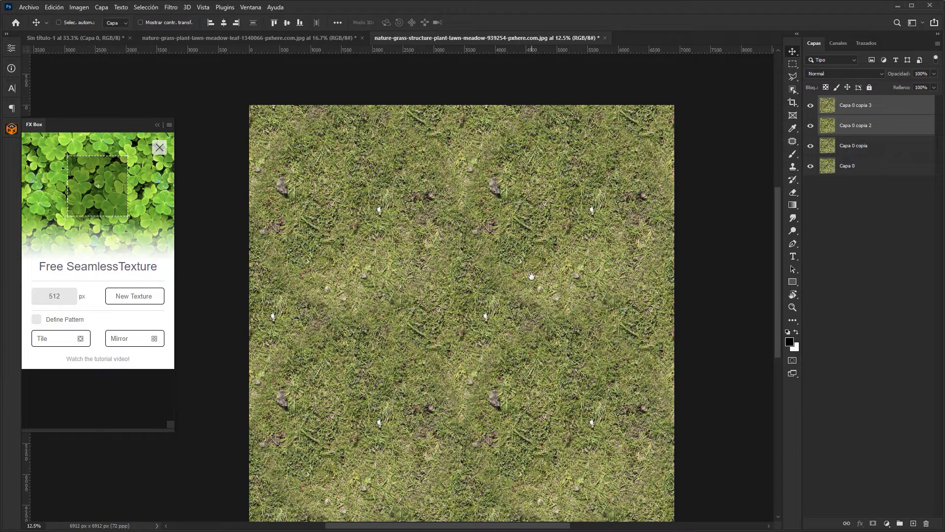
pyautogui.moveTo(531, 276); pyautogui.dragTo(524, 255)
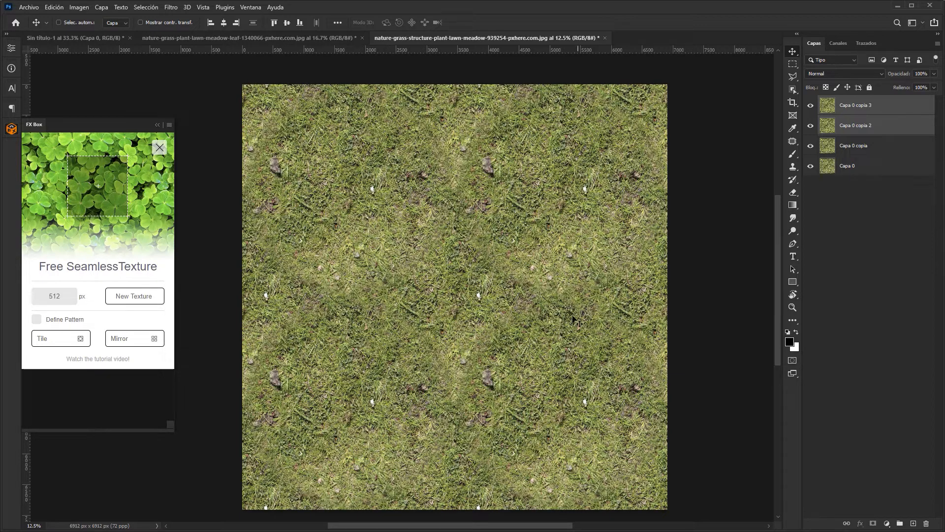
# Step: Undo the 2 × 2 test grid, the canvas enlargement and the layer merge, back to the generated tile_pattern group
pyautogui.hotkey('ctrl', 'z')
pyautogui.hotkey('ctrl', 'z')
pyautogui.hotkey('ctrl', 'z')
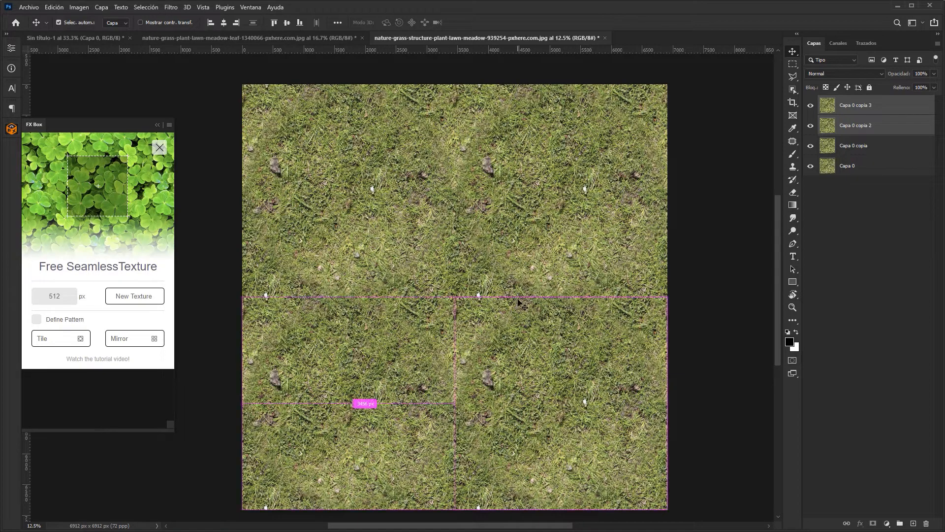
pyautogui.hotkey('ctrl', 'z')
pyautogui.hotkey('ctrl', 'z')
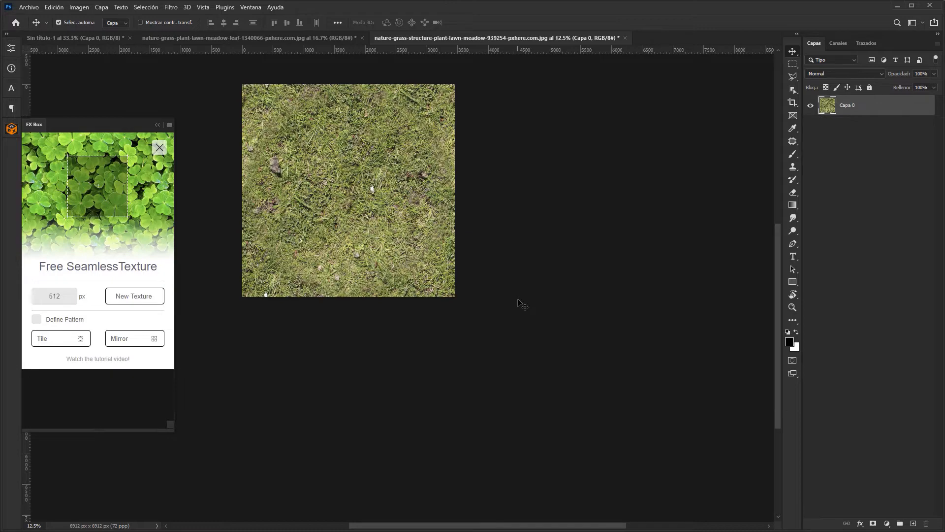
pyautogui.hotkey('ctrl', 'z')
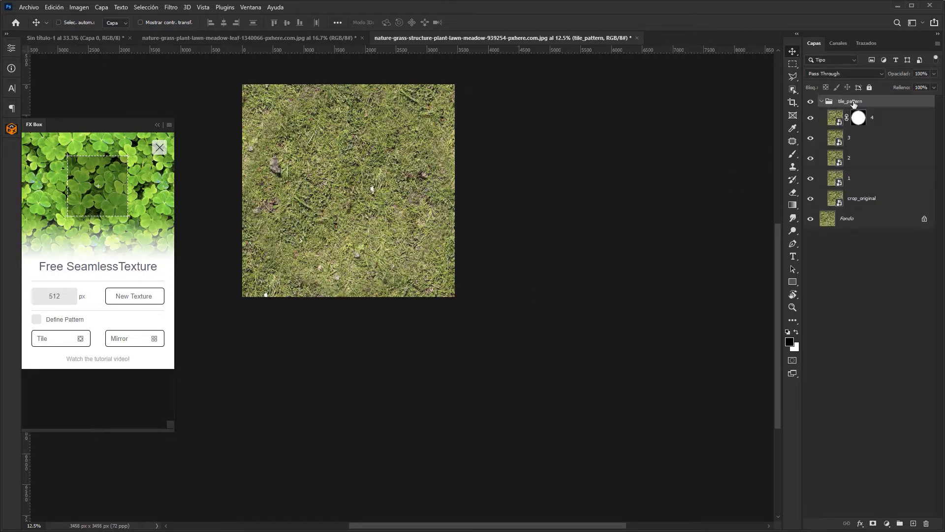
# Step: Delete the tile_pattern group together with its contents, keeping only the cropped background photo
pyautogui.click(925, 523)
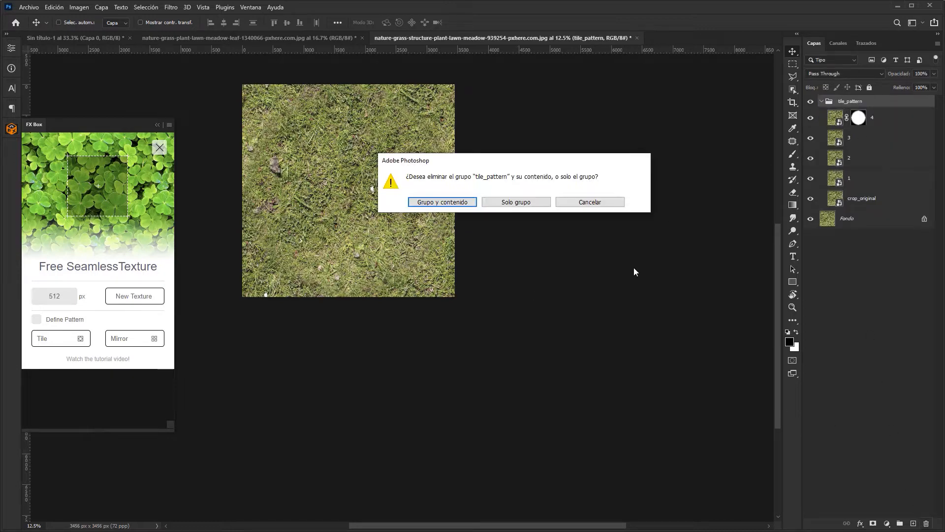
pyautogui.click(444, 202)
pyautogui.hotkey('ctrl', '+')
pyautogui.hotkey('ctrl', '+')
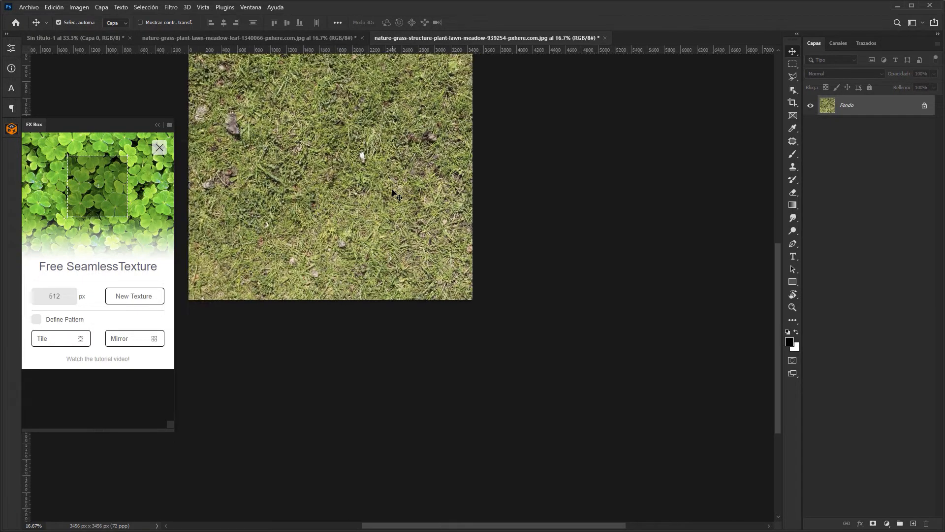
pyautogui.moveTo(359, 143); pyautogui.dragTo(485, 336)
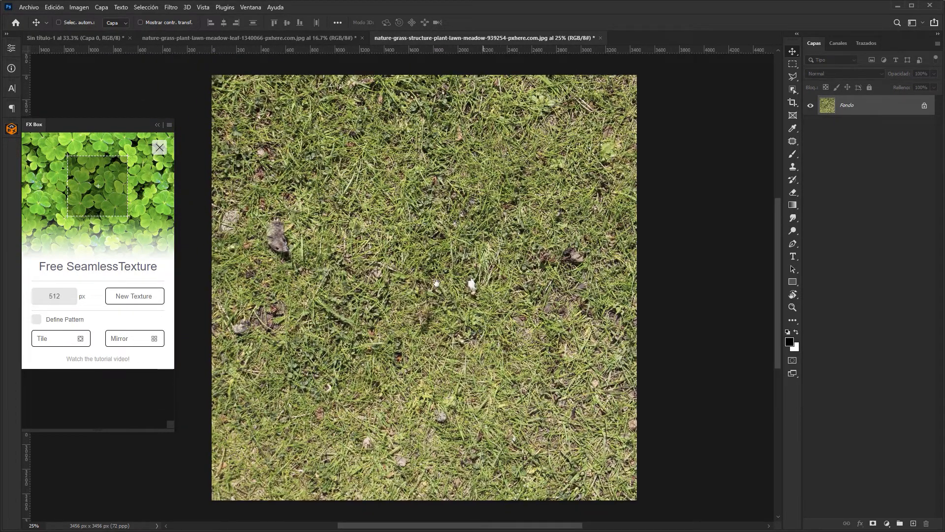
# Step: Patch the large grey-brown dead leaf near the photo's left edge with clean grass from the upper middle
pyautogui.click(793, 142)
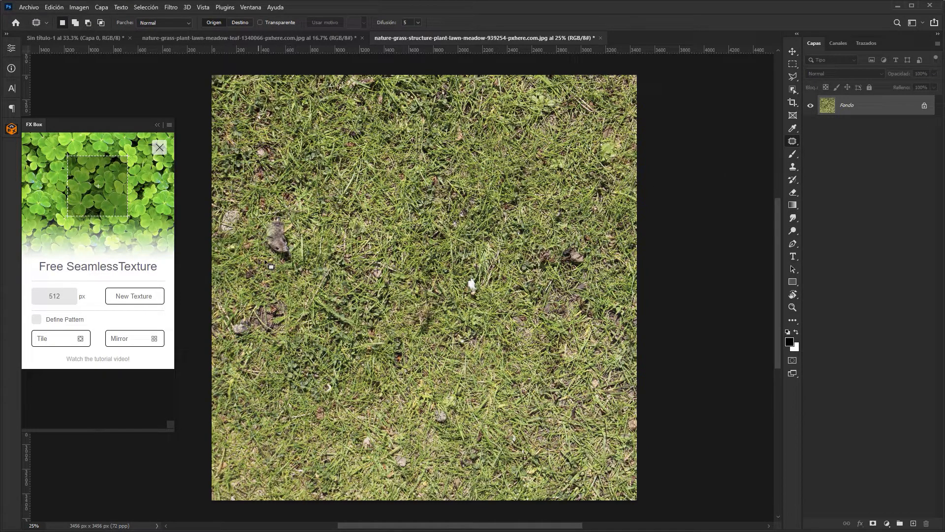
pyautogui.moveTo(271, 267)
pyautogui.mouseDown()
pyautogui.moveTo(296, 231)
pyautogui.moveTo(270, 266)
pyautogui.mouseUp()
pyautogui.moveTo(293, 236)
pyautogui.mouseDown()
pyautogui.moveTo(389, 207)
pyautogui.moveTo(398, 187)
pyautogui.mouseUp()
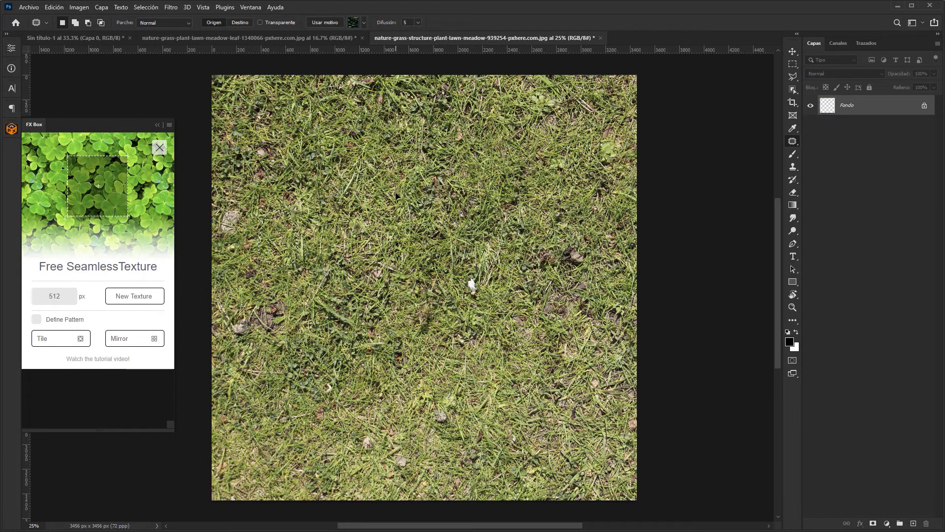
# Step: Enlarge the soft Clone Stamp brush to 343 px and clone grass over the white spot near the photo's centre
pyautogui.click(793, 168)
pyautogui.keyDown('alt'); pyautogui.rightClick(459, 221); pyautogui.keyUp('alt')
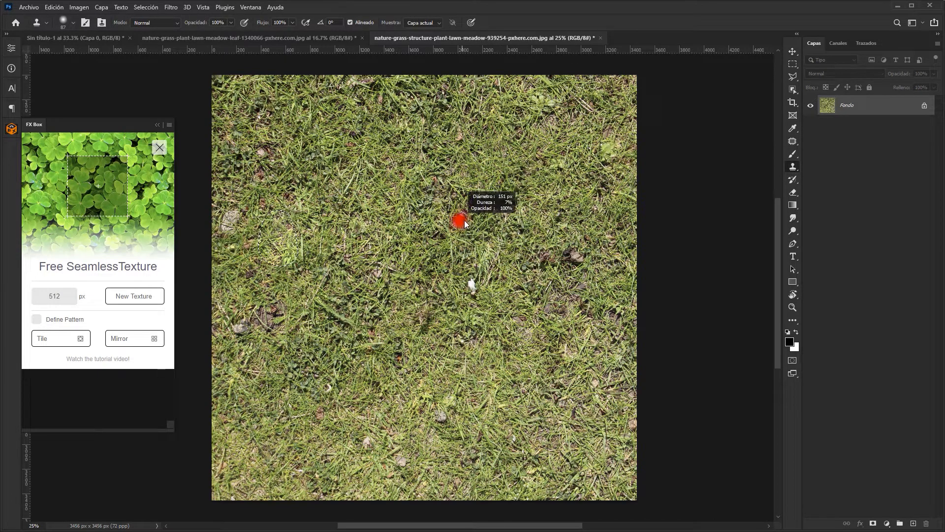
pyautogui.moveTo(464, 220); pyautogui.dragTo(476, 215)
pyautogui.keyDown('alt'); pyautogui.click(400, 207); pyautogui.keyUp('alt')
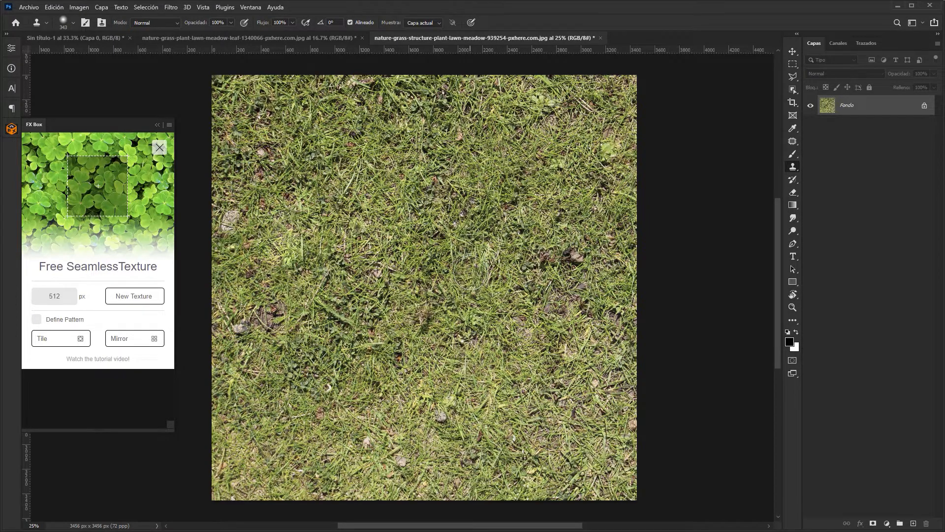
pyautogui.keyDown('alt'); pyautogui.click(393, 192); pyautogui.keyUp('alt')
pyautogui.moveTo(478, 295)
pyautogui.mouseDown()
pyautogui.moveTo(475, 284)
pyautogui.moveTo(476, 314)
pyautogui.mouseUp()
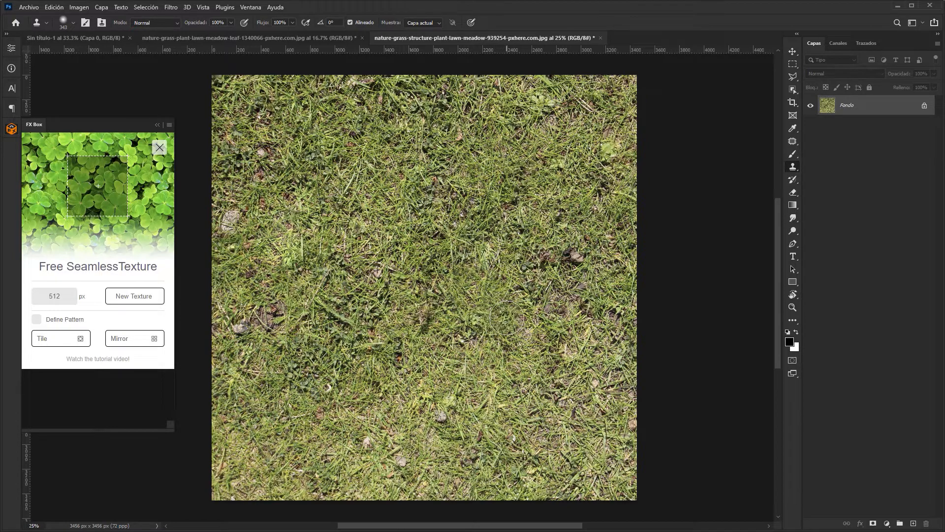
# Step: Clone clean grass over the dark brown leaves right of the photo's centre
pyautogui.moveTo(532, 299)
pyautogui.mouseDown()
pyautogui.moveTo(576, 258)
pyautogui.moveTo(552, 252)
pyautogui.moveTo(460, 350)
pyautogui.moveTo(574, 260)
pyautogui.moveTo(551, 261)
pyautogui.mouseUp()
pyautogui.click(465, 335)
pyautogui.keyDown('alt'); pyautogui.click(459, 350); pyautogui.keyUp('alt')
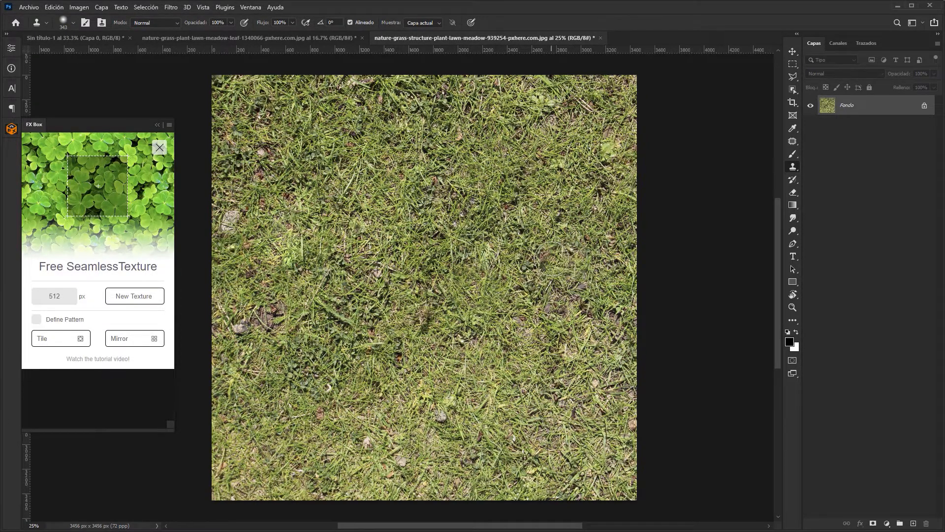
# Step: Generate a tile from the retouched grass photo with FX Box, merge all layers and unlock the resulting background layer
pyautogui.click(793, 52)
pyautogui.click(72, 343)
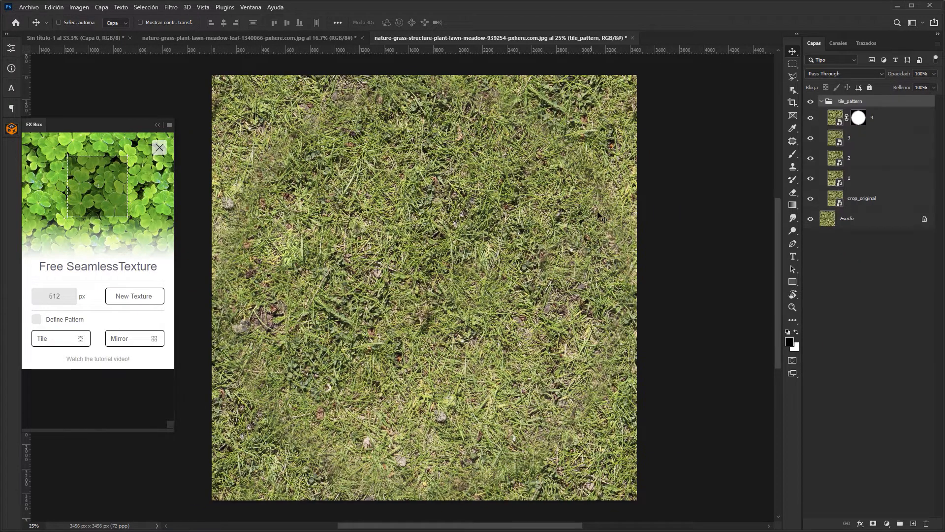
pyautogui.keyDown('shift'); pyautogui.click(866, 220); pyautogui.keyUp('shift')
pyautogui.rightClick(867, 221)
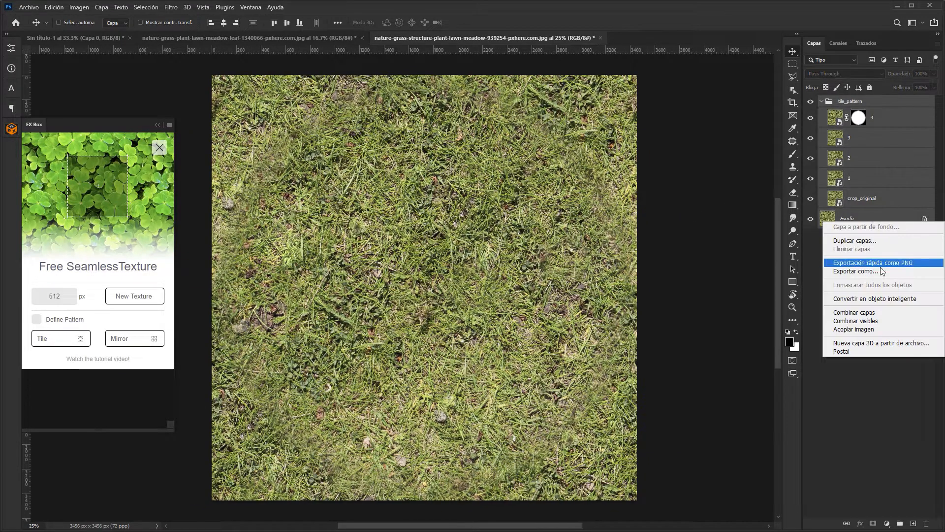
pyautogui.click(868, 313)
pyautogui.click(924, 105)
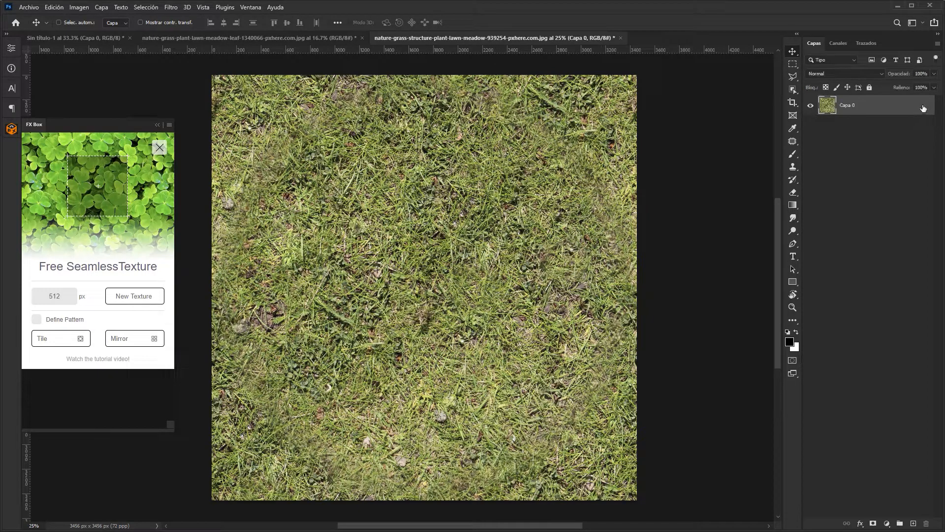
# Step: Enlarge the retouched tile's canvas to 200 percent width and height, anchored at the upper-left corner
pyautogui.click(793, 102)
pyautogui.click(459, 225)
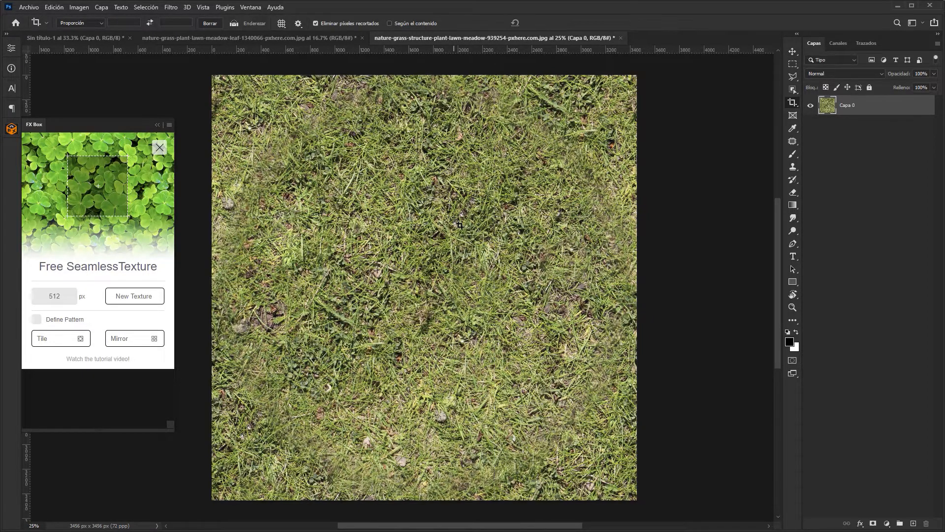
pyautogui.click(78, 6)
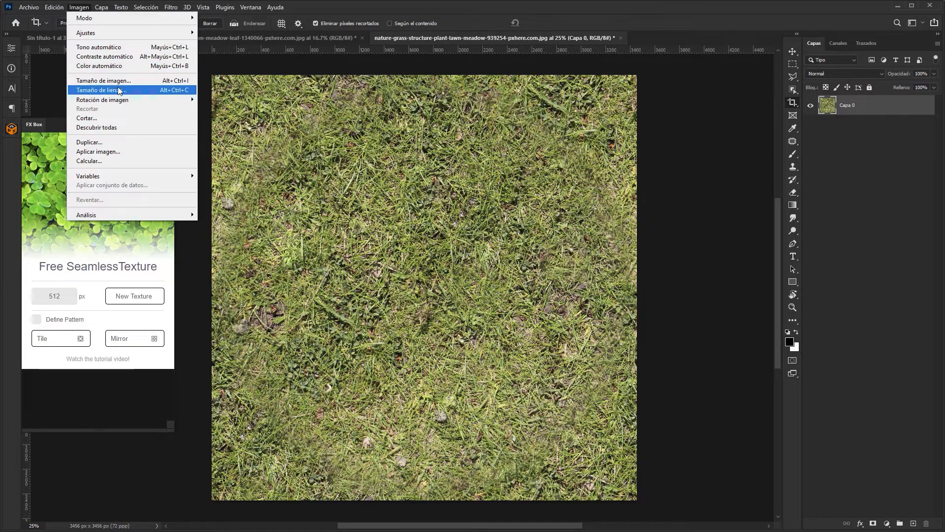
pyautogui.click(118, 89)
pyautogui.click(453, 231)
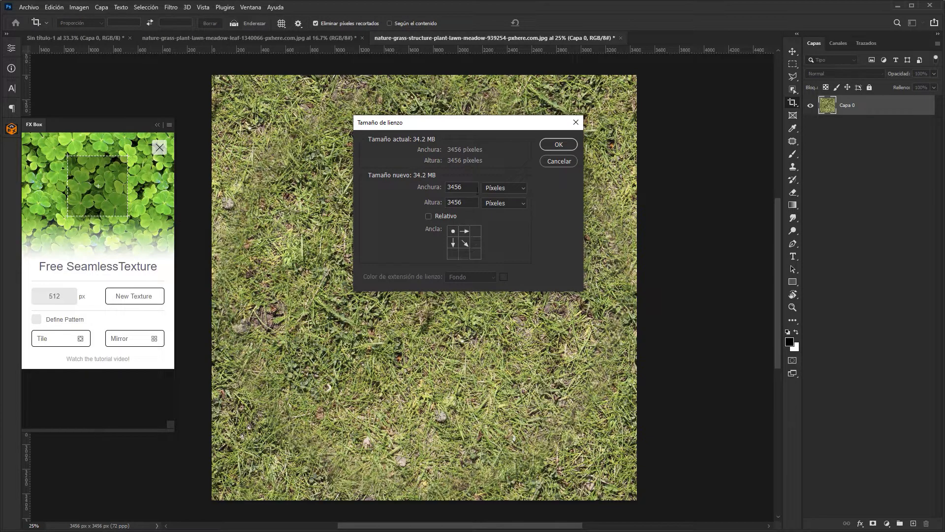
pyautogui.click(502, 188)
pyautogui.click(484, 195)
pyautogui.write('200')
pyautogui.press('Tab')
pyautogui.write('200')
pyautogui.press('Return')
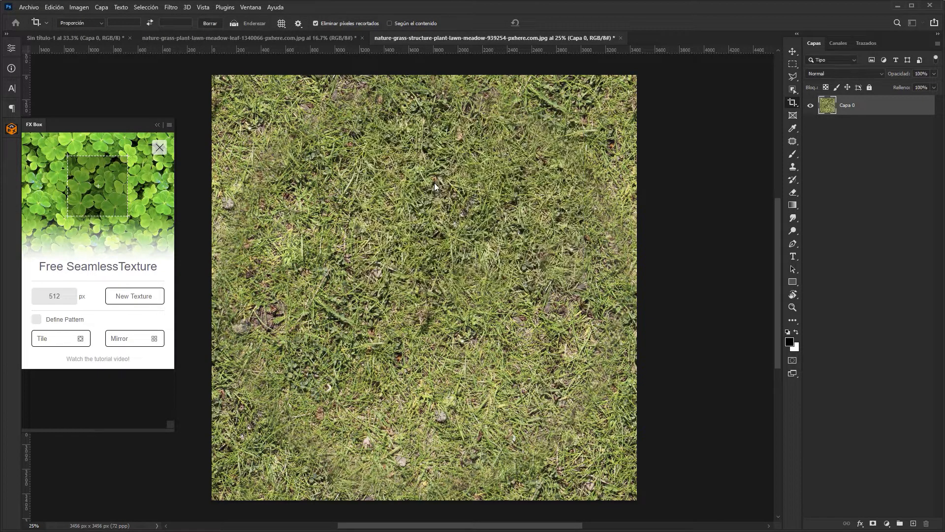
# Step: Duplicate the retouched grass tile layer and place the copy flush against the original's right edge
pyautogui.click(792, 52)
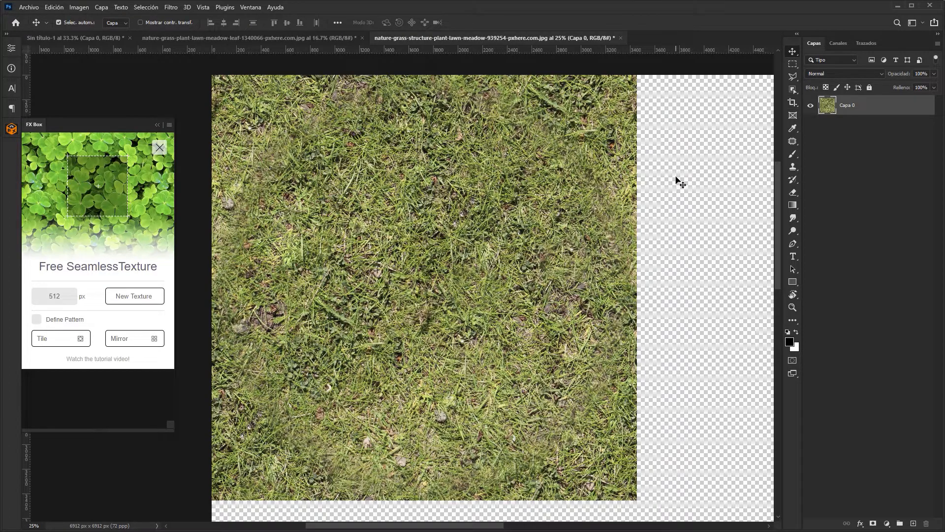
pyautogui.hotkey('ctrl', 'j')
pyautogui.moveTo(256, 220); pyautogui.dragTo(681, 237)
pyautogui.hotkey('ctrl', '-')
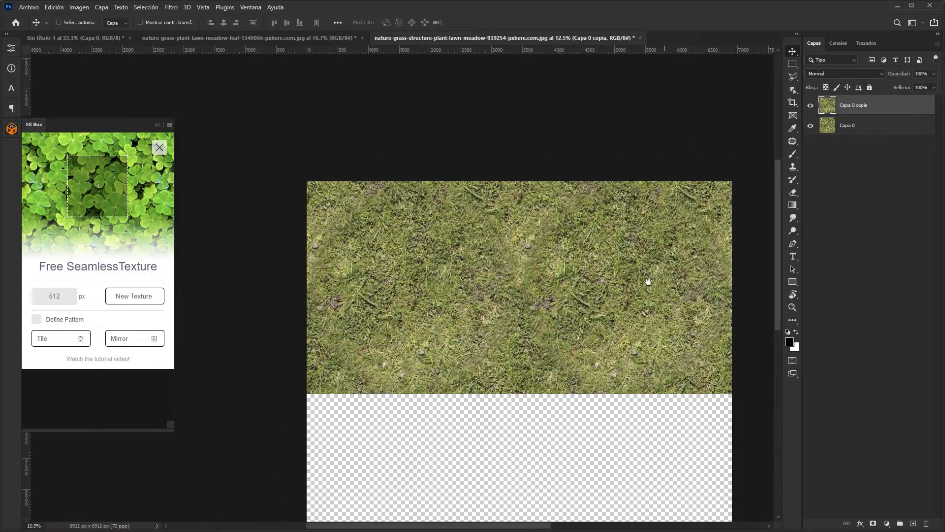
# Step: Duplicate both grass tile layers and place the copies flush beneath the originals to complete the 2 × 2 grid
pyautogui.moveTo(610, 315); pyautogui.dragTo(537, 203)
pyautogui.keyDown('shift'); pyautogui.click(855, 132); pyautogui.keyUp('shift')
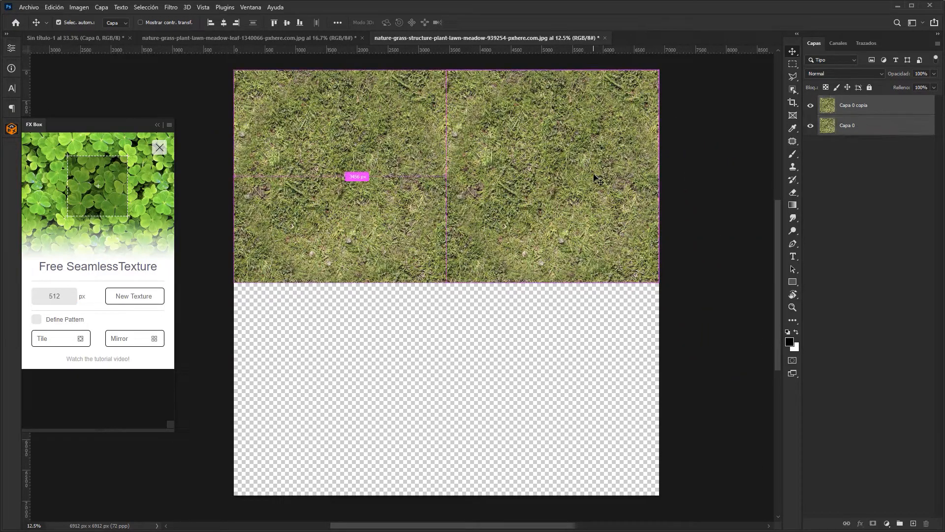
pyautogui.hotkey('ctrl', 'j')
pyautogui.moveTo(433, 103); pyautogui.dragTo(407, 315)
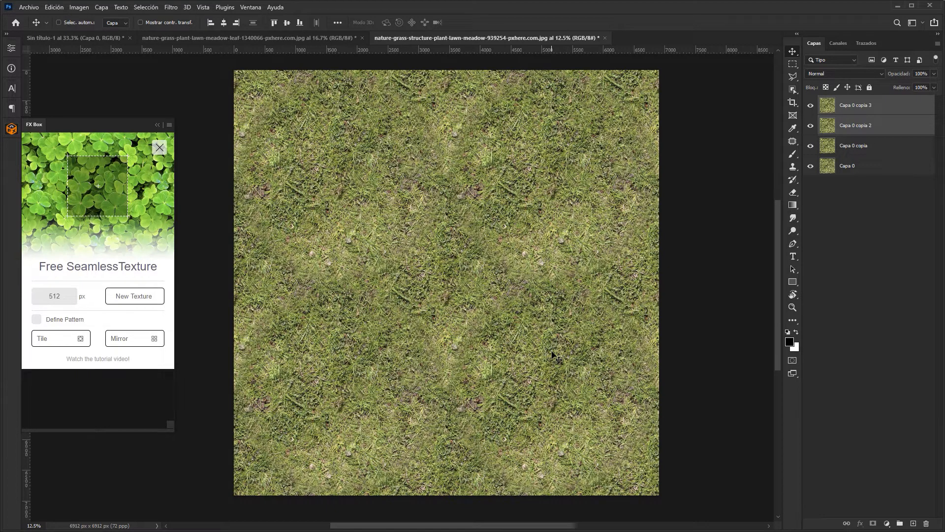
# Step: Undo the grass grid's duplicates and canvas enlargement, back to the single retouched tile
pyautogui.hotkey('ctrl', 'z')
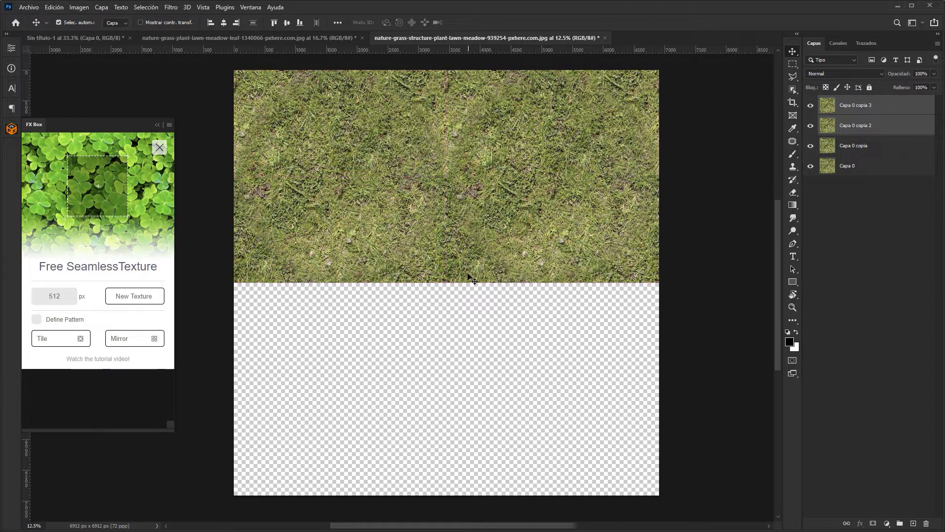
pyautogui.hotkey('ctrl', 'z')
pyautogui.hotkey('ctrl', 'z')
pyautogui.hotkey('ctrl', 'z')
pyautogui.hotkey('ctrl', 'z')
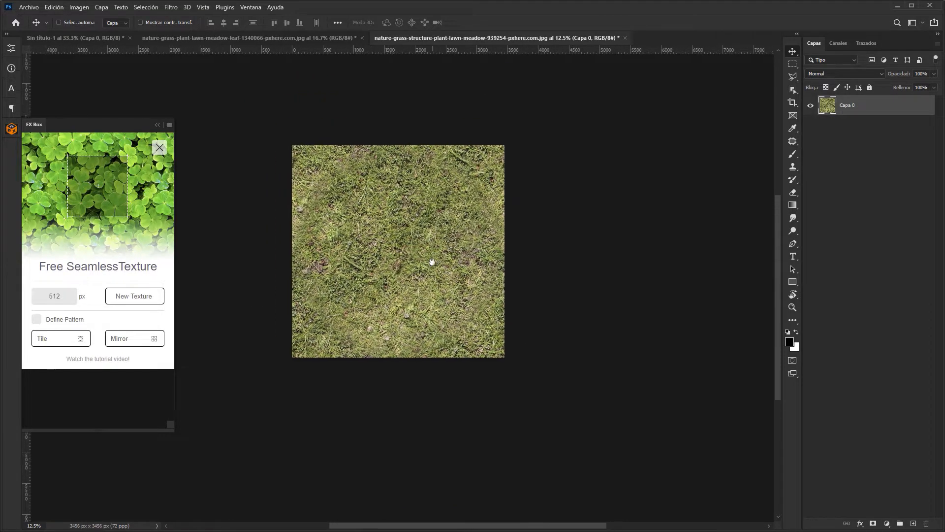
pyautogui.hotkey('ctrl', '+')
pyautogui.hotkey('ctrl', '+')
pyautogui.moveTo(433, 261); pyautogui.dragTo(482, 318)
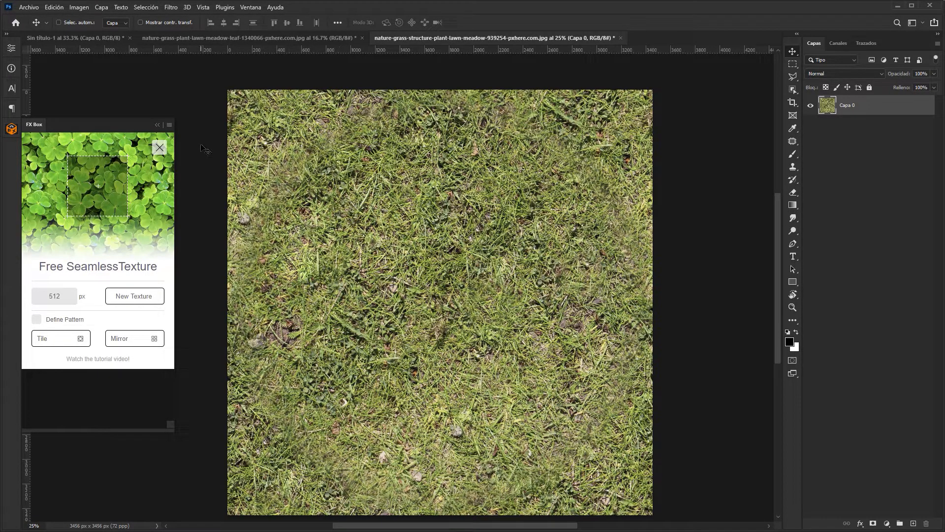
# Step: Open the brick wall photo structure-texture-floor-building-wall-pattern-1257585-pxhere.com.jpg as a separate document
pyautogui.click(94, 39)
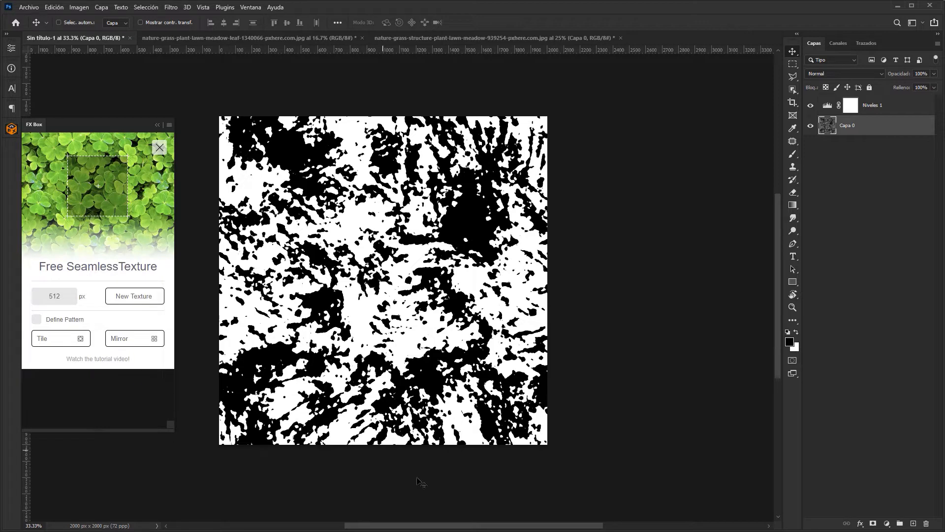
pyautogui.hotkey('alt', 'Tab')
pyautogui.moveTo(727, 279); pyautogui.dragTo(675, 9)
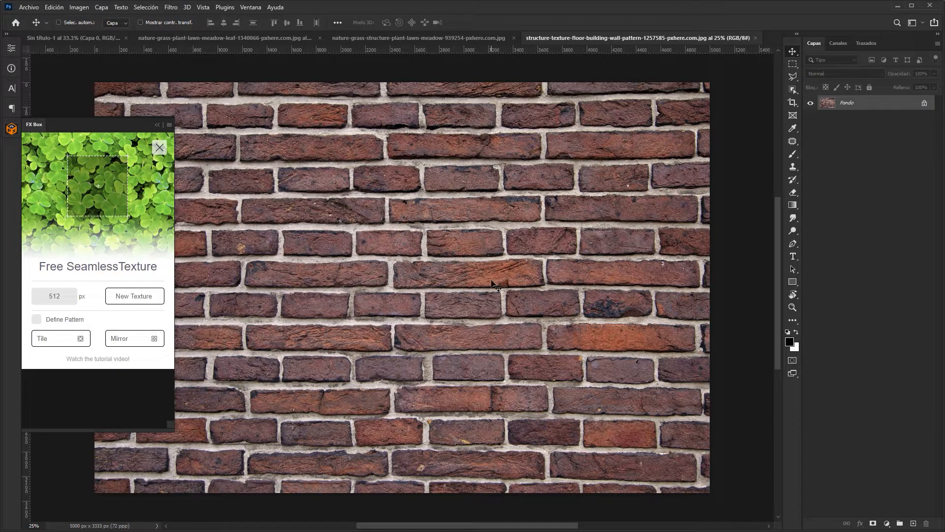
# Step: Crop the brick wall photo to a full-height square of 3333 × 3333 px, trimming both sides
pyautogui.press('c')
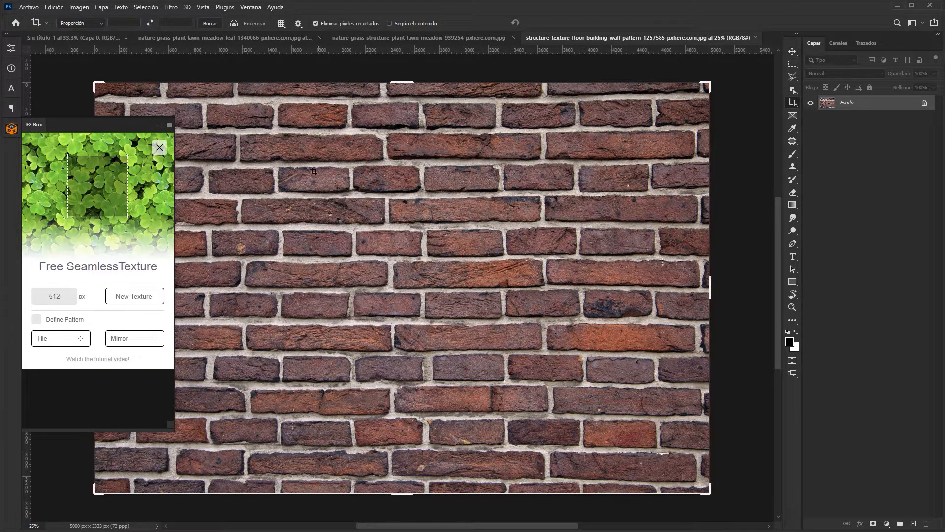
pyautogui.moveTo(254, 120); pyautogui.dragTo(639, 501)
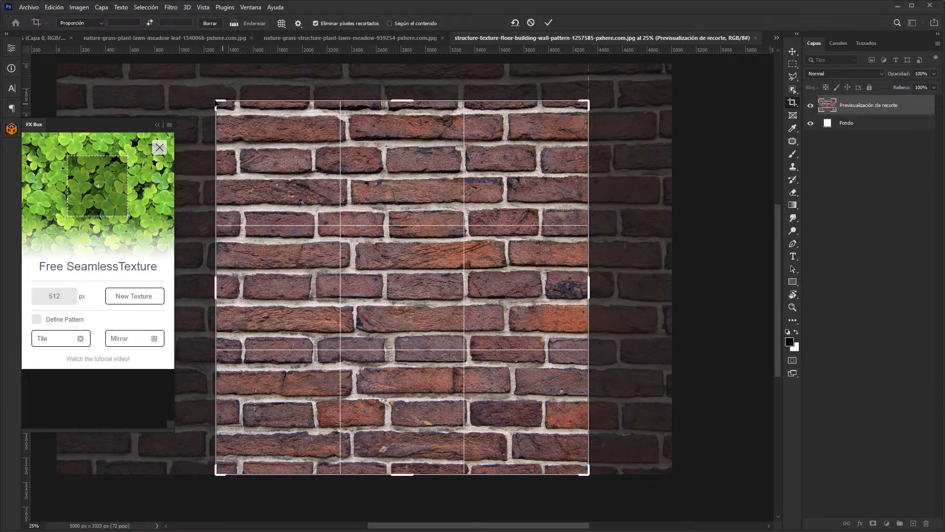
pyautogui.moveTo(215, 101); pyautogui.dragTo(197, 80)
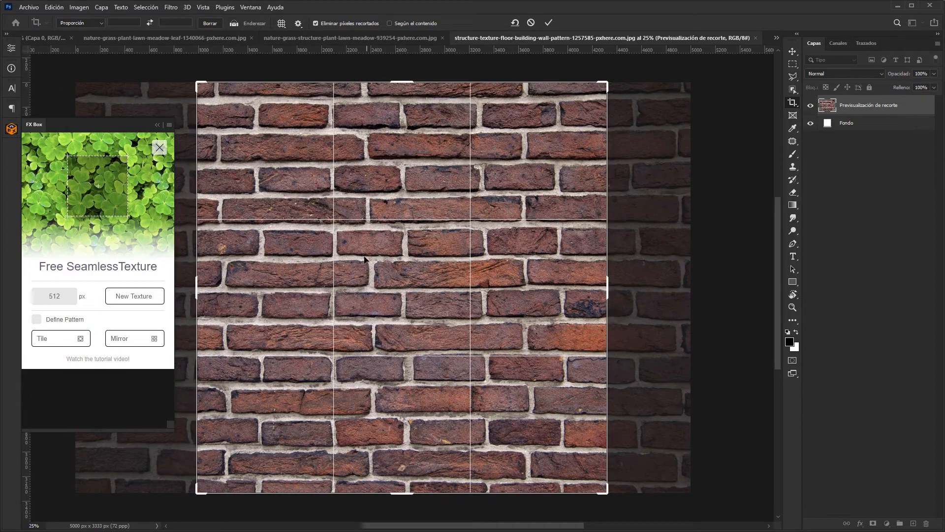
pyautogui.moveTo(401, 270); pyautogui.dragTo(415, 275)
pyautogui.press('Return')
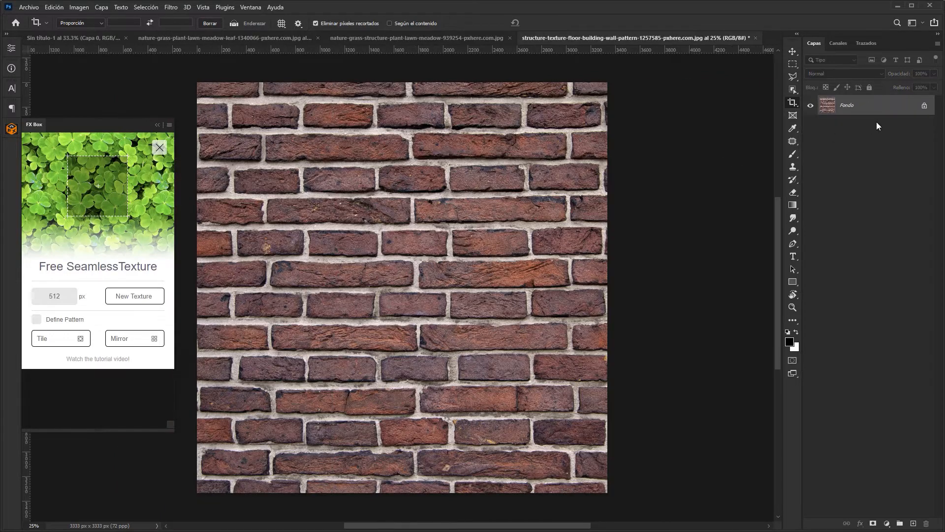
# Step: Unlock the brick background layer and generate a tile from it with FX Box
pyautogui.click(925, 106)
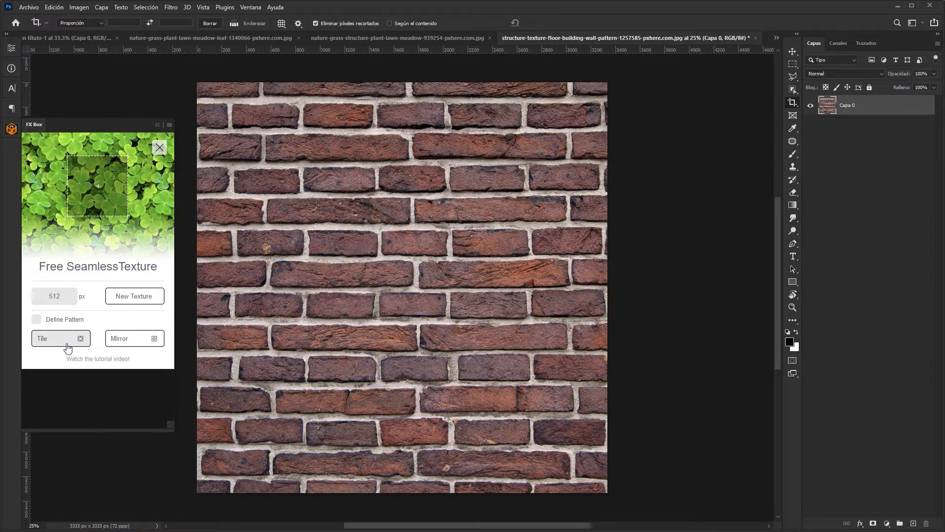
pyautogui.click(56, 339)
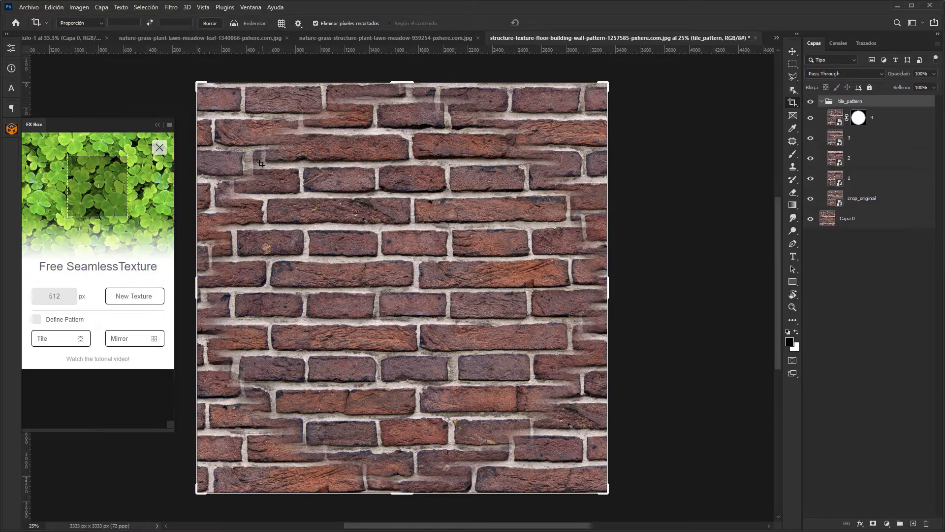
# Step: Examine the blended bricks along the generated tile's upper and left edges, and the tile as a whole
pyautogui.moveTo(261, 158); pyautogui.dragTo(344, 163)
pyautogui.moveTo(349, 198); pyautogui.dragTo(450, 300)
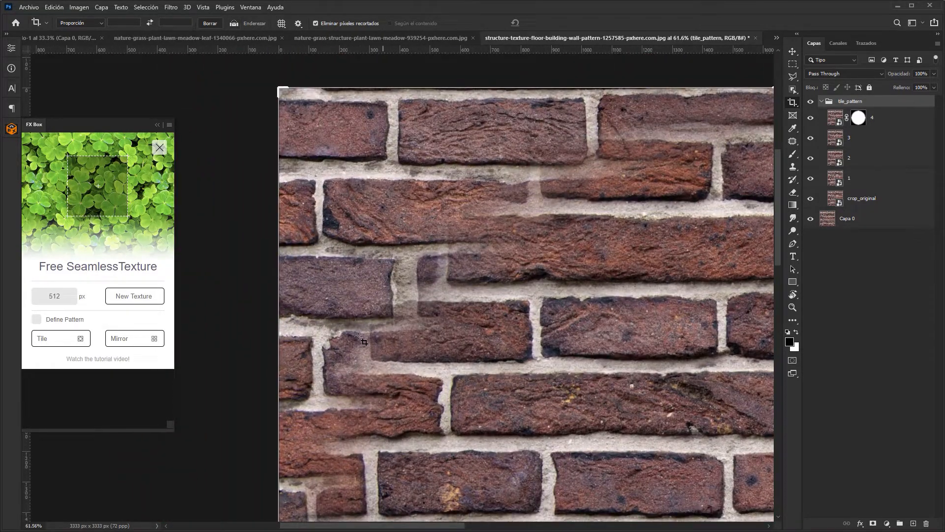
pyautogui.moveTo(372, 313); pyautogui.dragTo(295, 89)
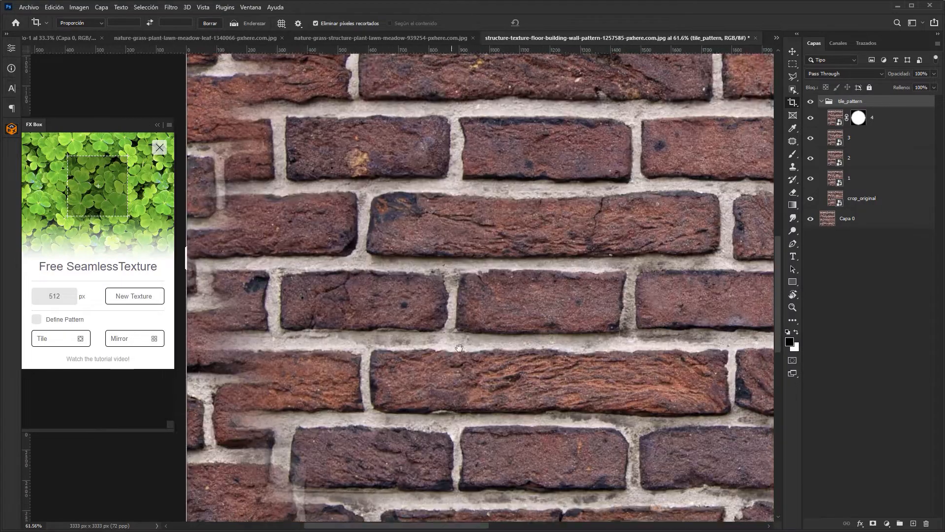
pyautogui.moveTo(473, 404); pyautogui.dragTo(507, 215)
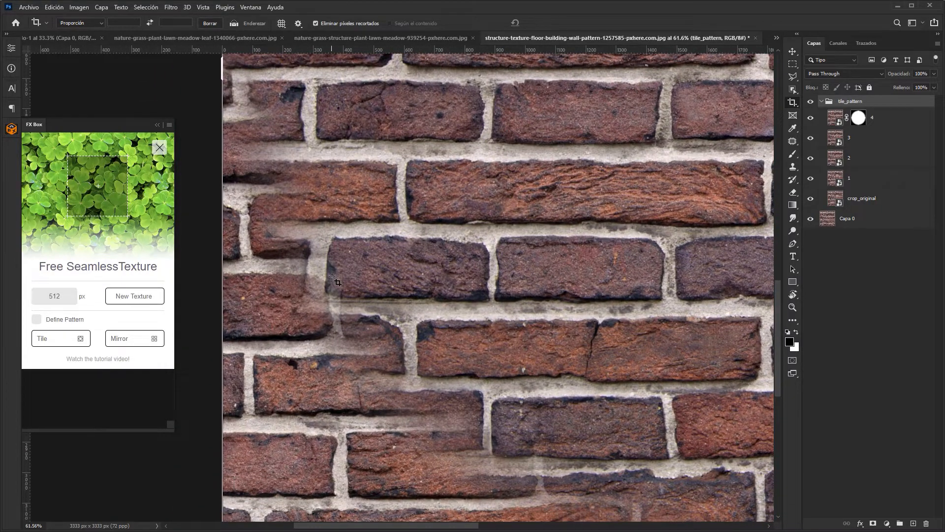
pyautogui.scroll(-3, 344, 296)
pyautogui.hscroll(3, 425, 351)
pyautogui.scroll(-3, 428, 353)
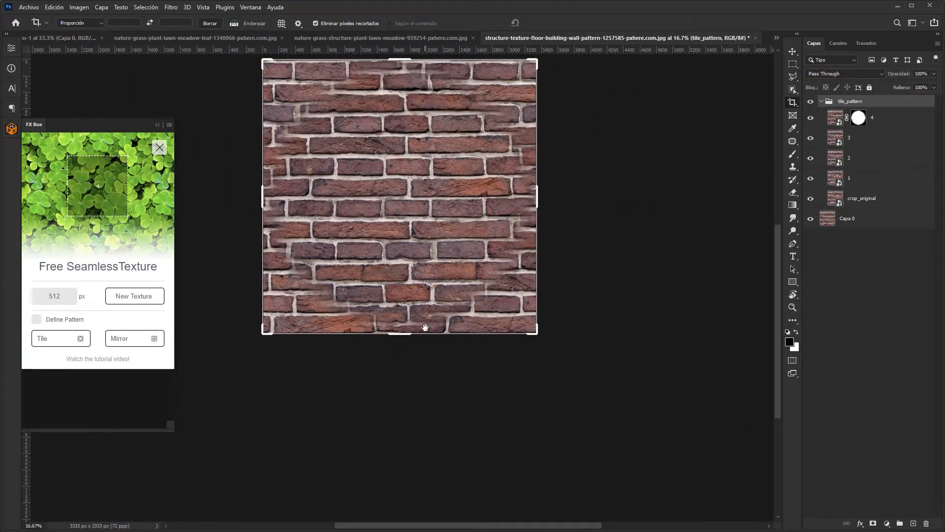
pyautogui.moveTo(430, 273); pyautogui.dragTo(406, 363)
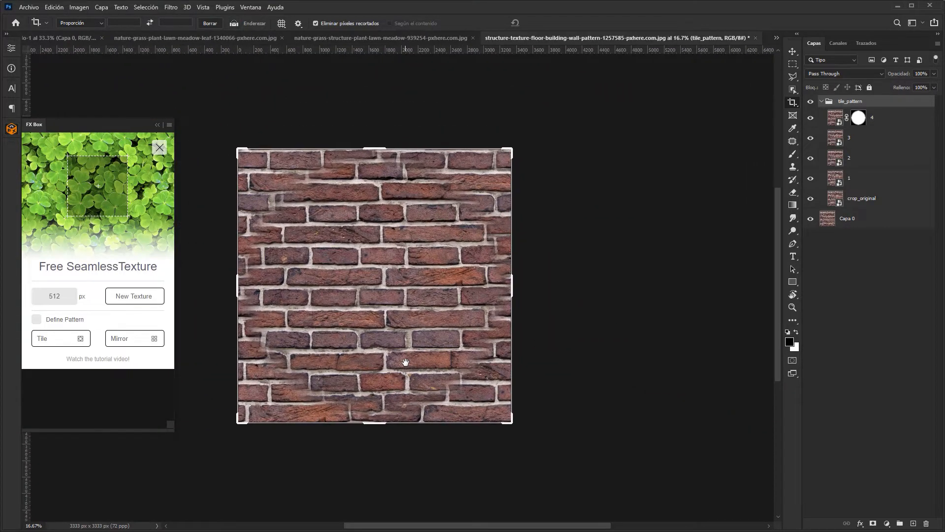
# Step: Merge all brick layers into one and crop to the canvas bounds, deleting the pixels outside them
pyautogui.click(794, 53)
pyautogui.rightClick(866, 215)
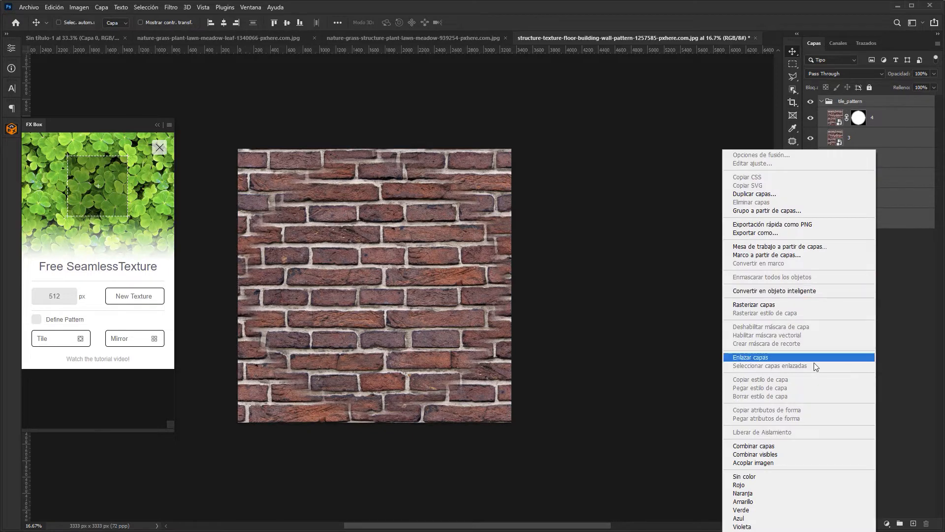
pyautogui.click(763, 446)
pyautogui.click(790, 102)
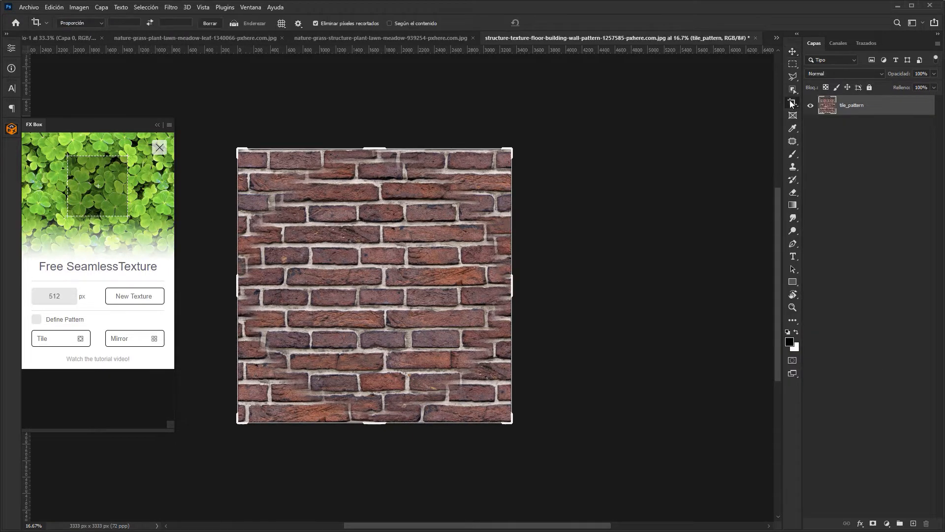
pyautogui.click(389, 236)
pyautogui.press('Return')
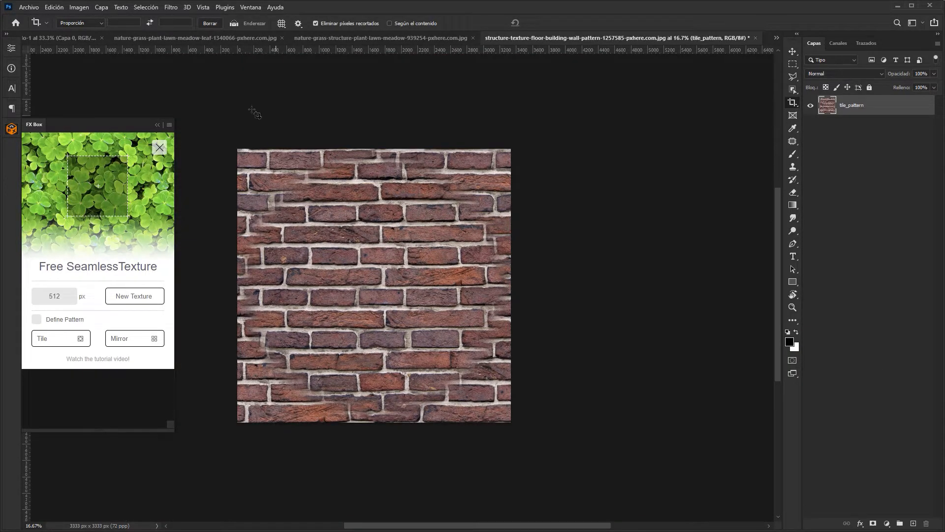
# Step: Enlarge the brick tile's canvas to 200 percent width and height, anchored at the upper-left corner
pyautogui.click(79, 7)
pyautogui.click(93, 91)
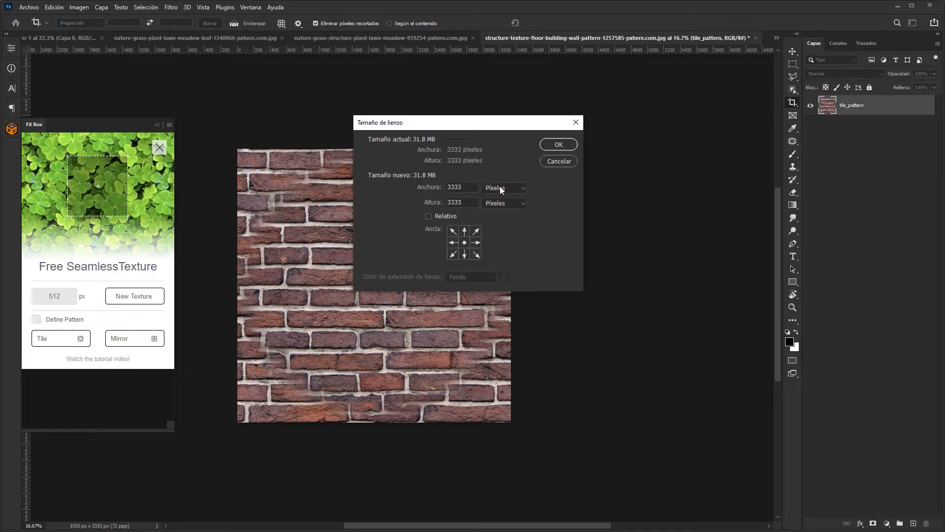
pyautogui.click(453, 230)
pyautogui.click(492, 189)
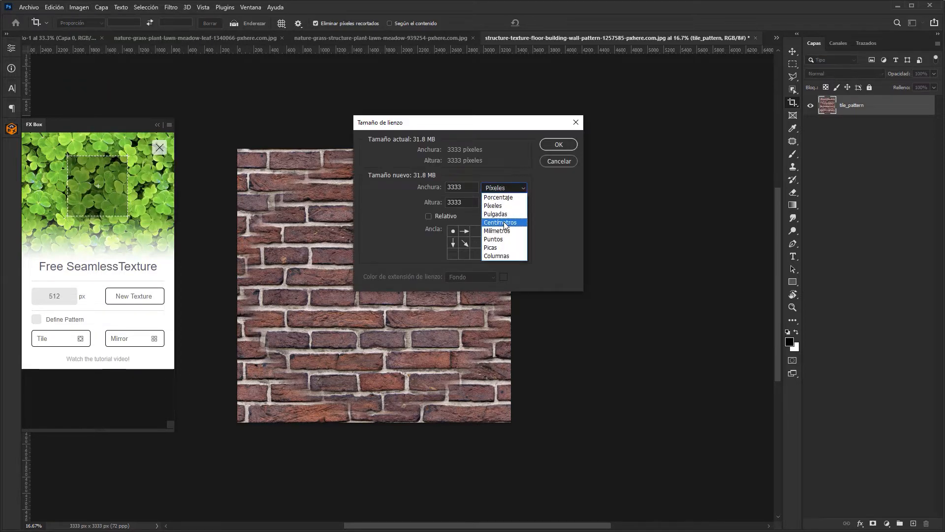
pyautogui.click(489, 197)
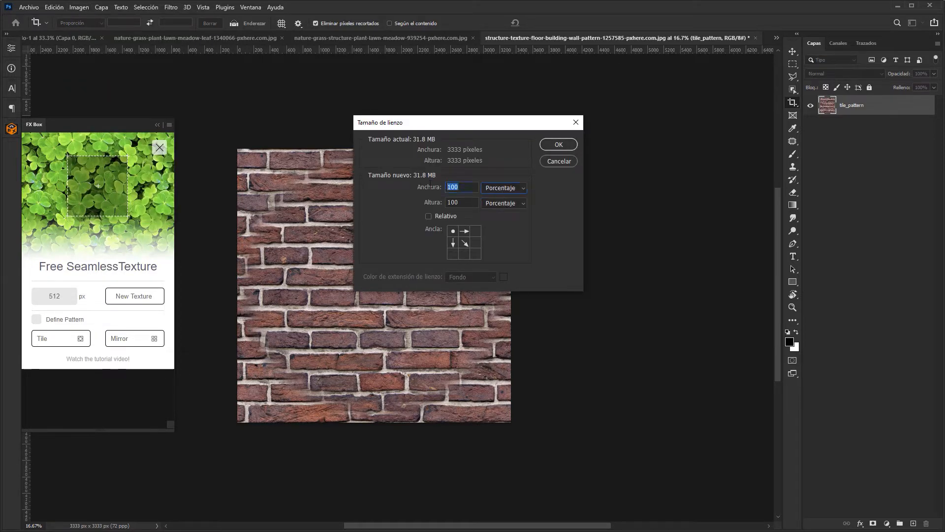
pyautogui.write('200200')
pyautogui.press('Return')
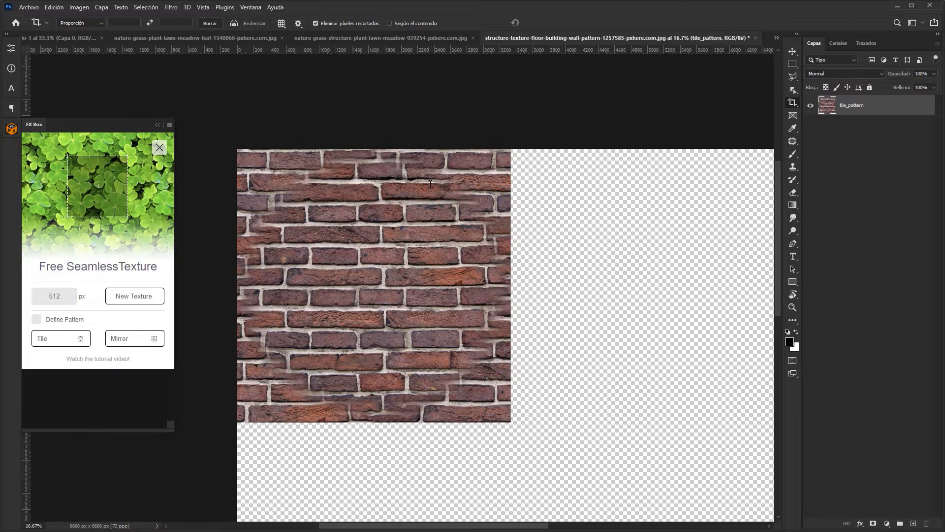
# Step: Duplicate the brick tile layer and place the copy flush against the original's right edge
pyautogui.click(790, 53)
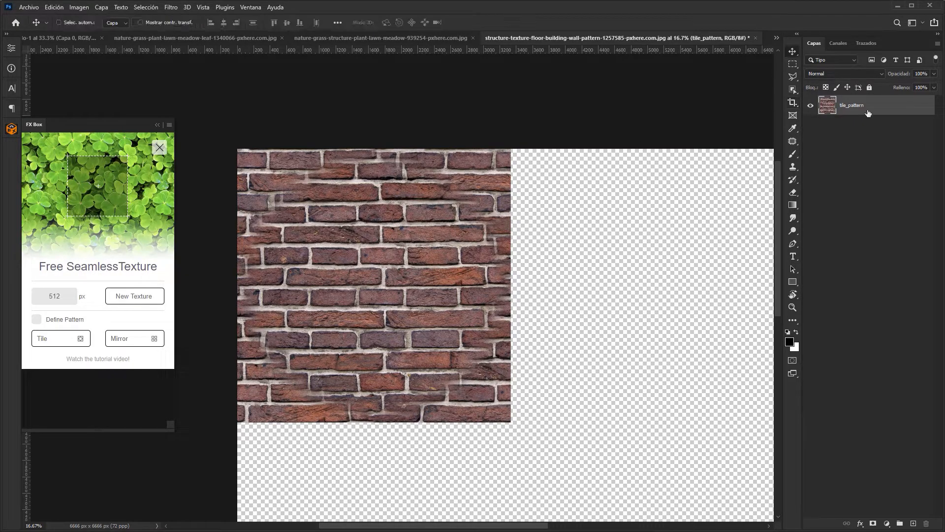
pyautogui.hotkey('ctrl', 'j')
pyautogui.moveTo(317, 285); pyautogui.dragTo(591, 289)
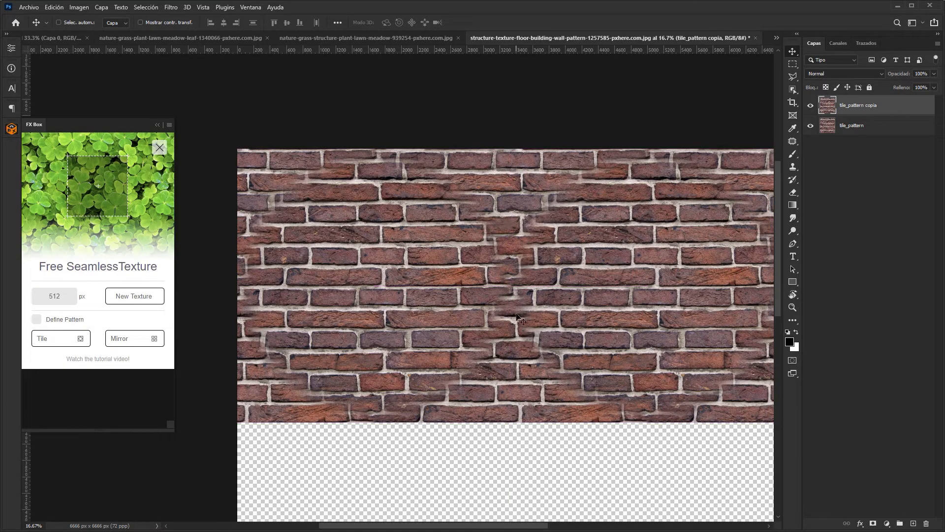
# Step: Duplicate both brick tile layers together and place the copies flush beneath the upper row
pyautogui.keyDown('shift'); pyautogui.click(866, 125); pyautogui.keyUp('shift')
pyautogui.hotkey('ctrl', 'j')
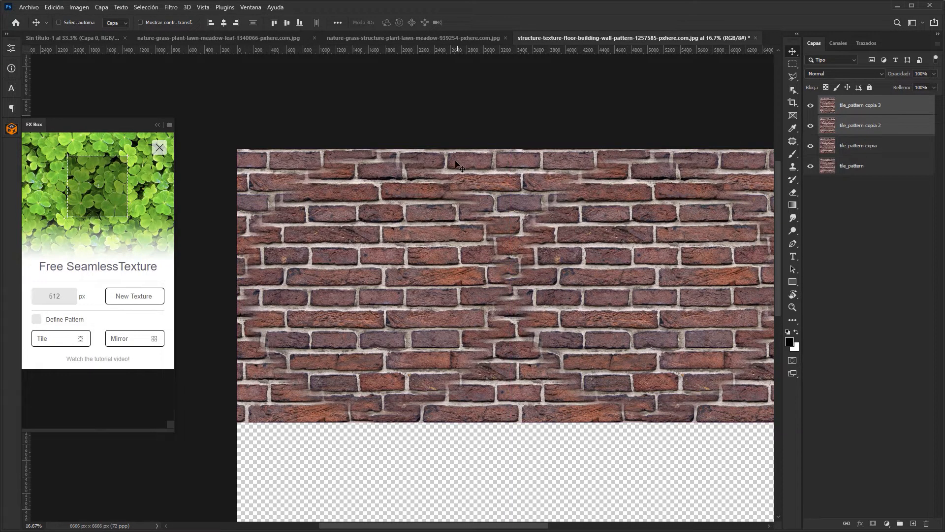
pyautogui.moveTo(460, 167); pyautogui.dragTo(431, 434)
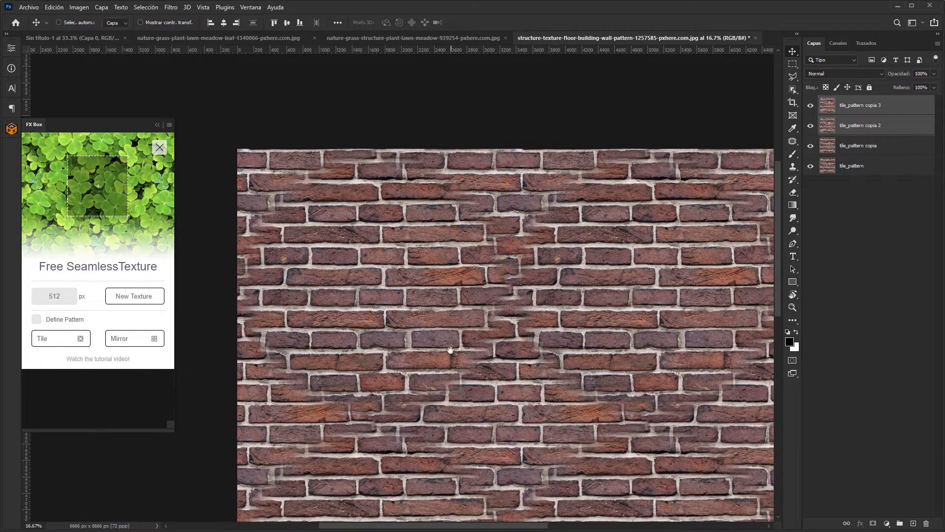
# Step: Examine the 2 × 2 brick grid from far and near for mismatched bricks and visible repetition at the seams
pyautogui.moveTo(450, 353); pyautogui.dragTo(461, 191)
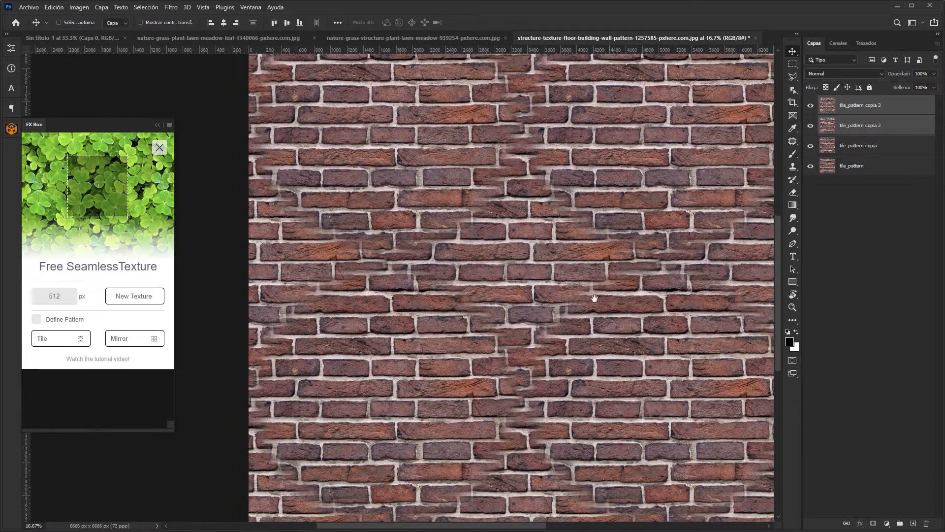
pyautogui.moveTo(594, 298); pyautogui.dragTo(538, 302)
pyautogui.hotkey('ctrl', '-')
pyautogui.hotkey('ctrl', '-')
pyautogui.hotkey('ctrl', '-')
pyautogui.hotkey('ctrl', '-')
pyautogui.hotkey('ctrl', '-')
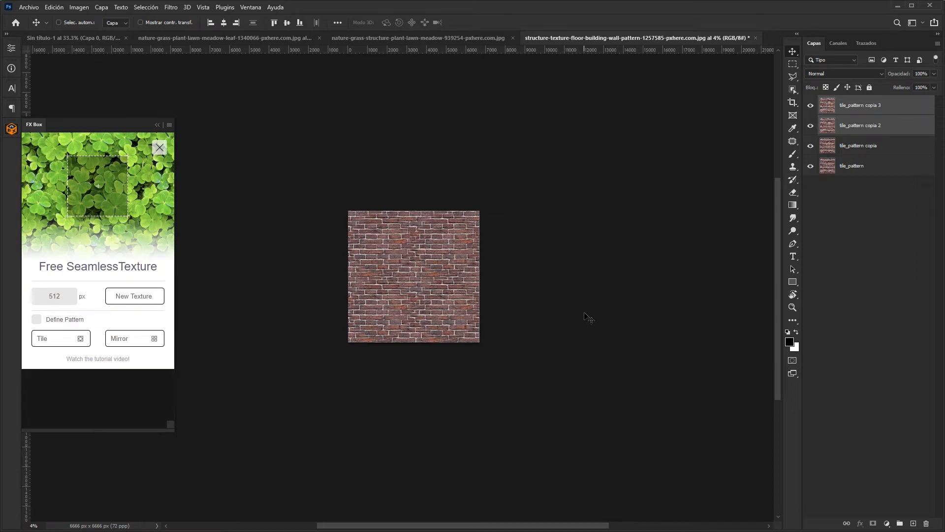
pyautogui.hotkey('ctrl', '+')
pyautogui.hotkey('ctrl', '+')
pyautogui.hotkey('ctrl', '+')
pyautogui.hotkey('ctrl', '+')
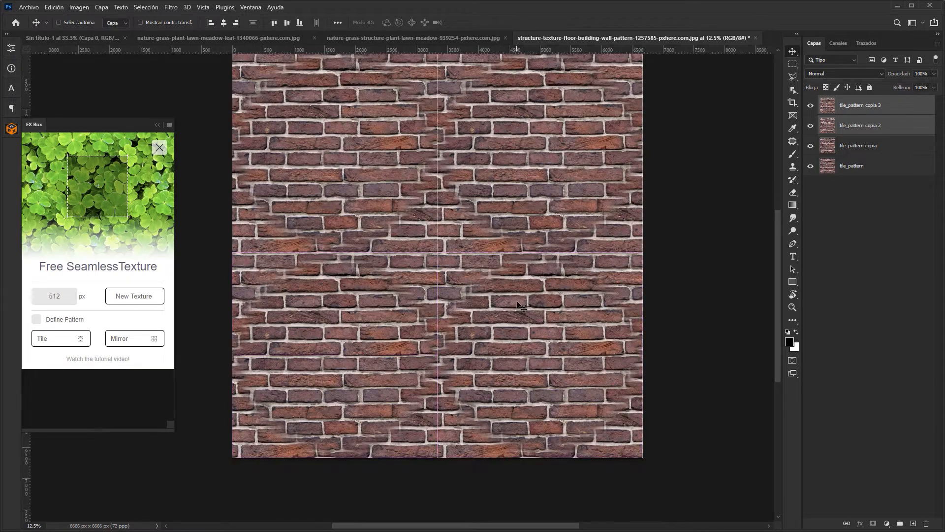
pyautogui.moveTo(401, 180); pyautogui.dragTo(433, 243)
pyautogui.moveTo(288, 151); pyautogui.dragTo(310, 152)
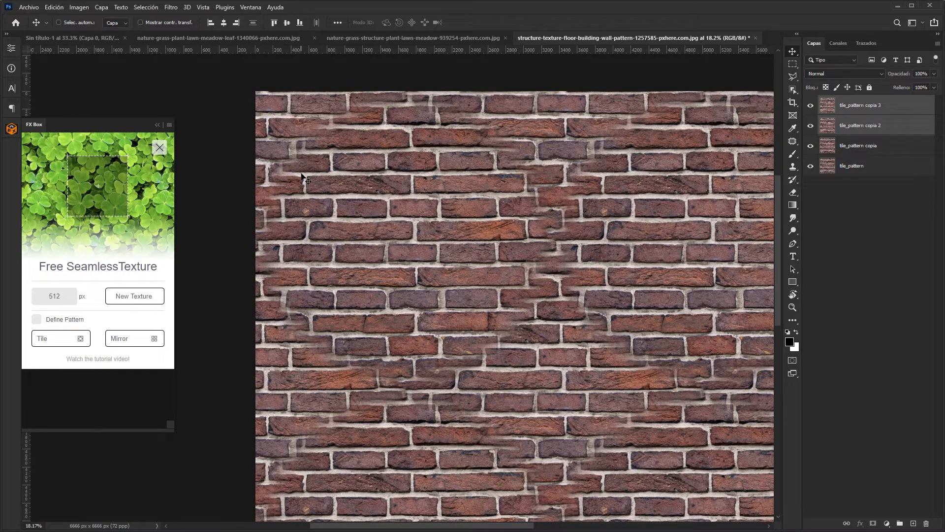
# Step: Reduce the brick grid back to its single tile and close the brick wall document without saving
pyautogui.press('Delete')
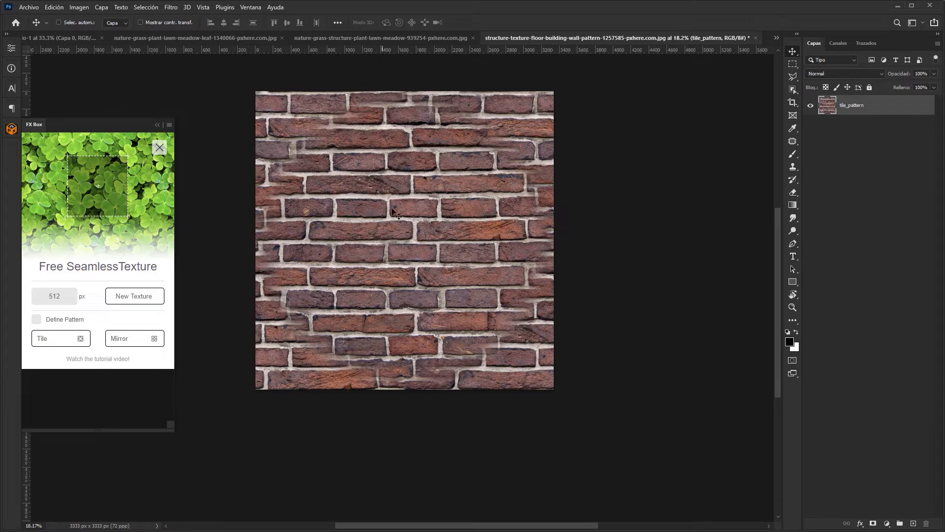
pyautogui.click(755, 38)
pyautogui.click(485, 204)
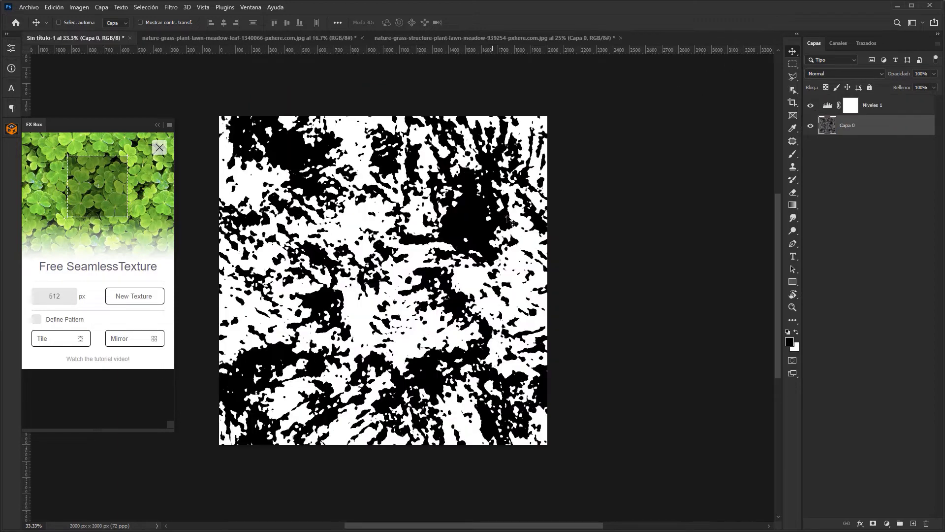
# Step: Open structure-texture-floor-building-wall-pattern-1257585-pxhere.com.jpg from the Tuto sin costura folder as its own document and hide the FX Box panel
pyautogui.hotkey('alt', 'Tab')
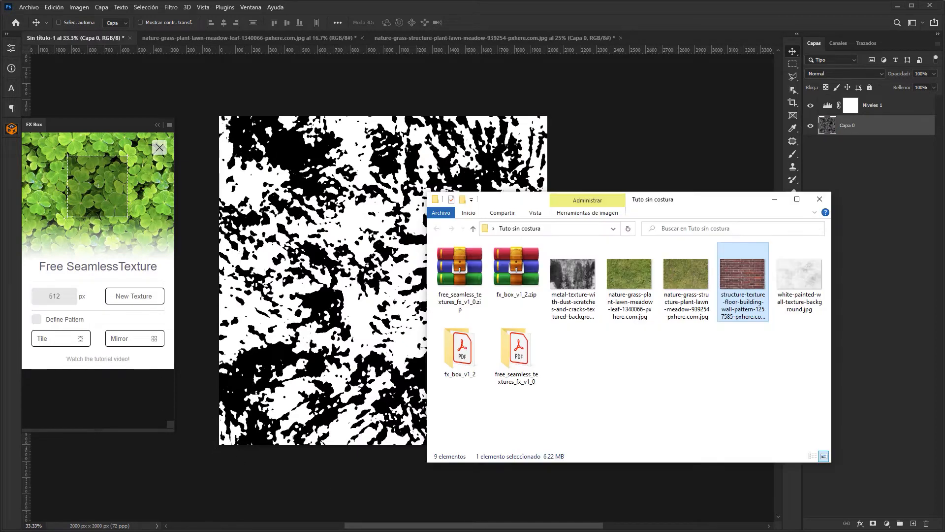
pyautogui.moveTo(742, 276); pyautogui.dragTo(669, 38)
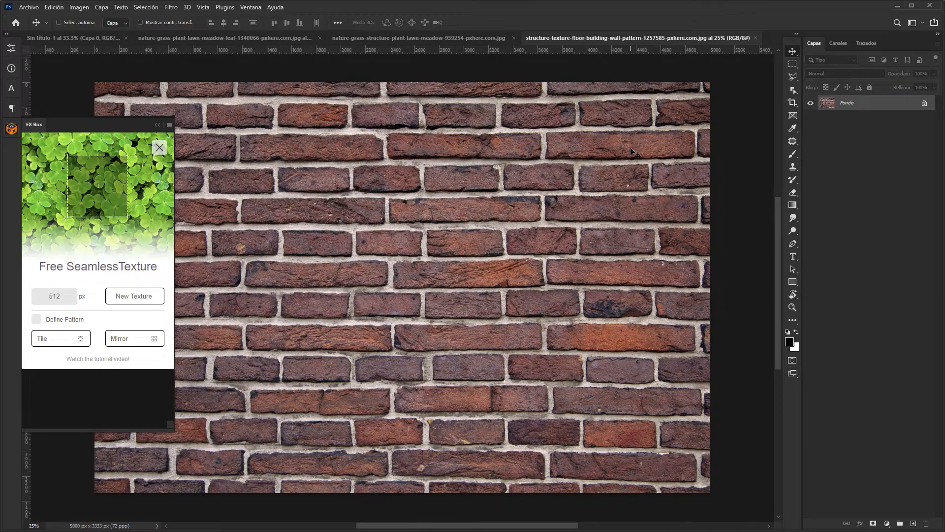
pyautogui.click(12, 128)
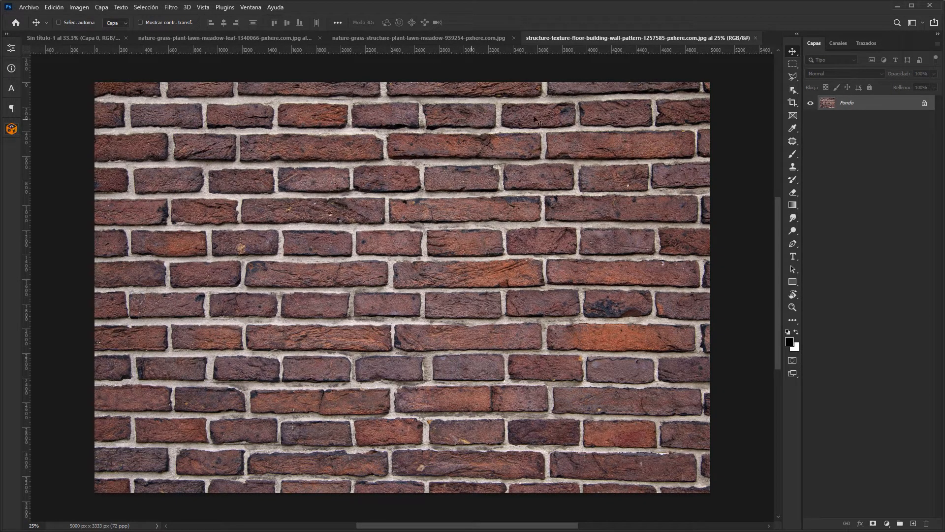
# Step: Select a full-width strip from the photo's top edge to the middle of the second brick row, then unlock and duplicate the background layer
pyautogui.click(792, 64)
pyautogui.moveTo(710, 81); pyautogui.dragTo(81, 116)
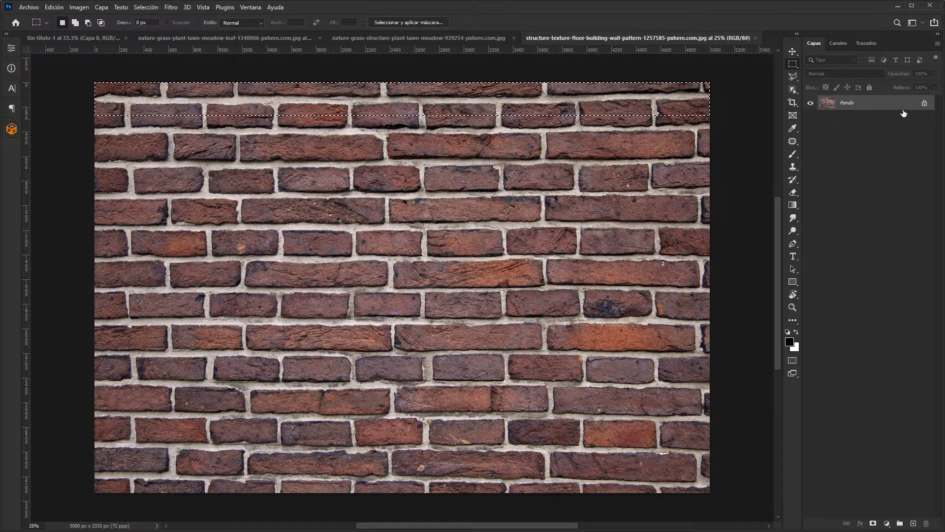
pyautogui.click(924, 103)
pyautogui.moveTo(883, 106); pyautogui.dragTo(913, 523)
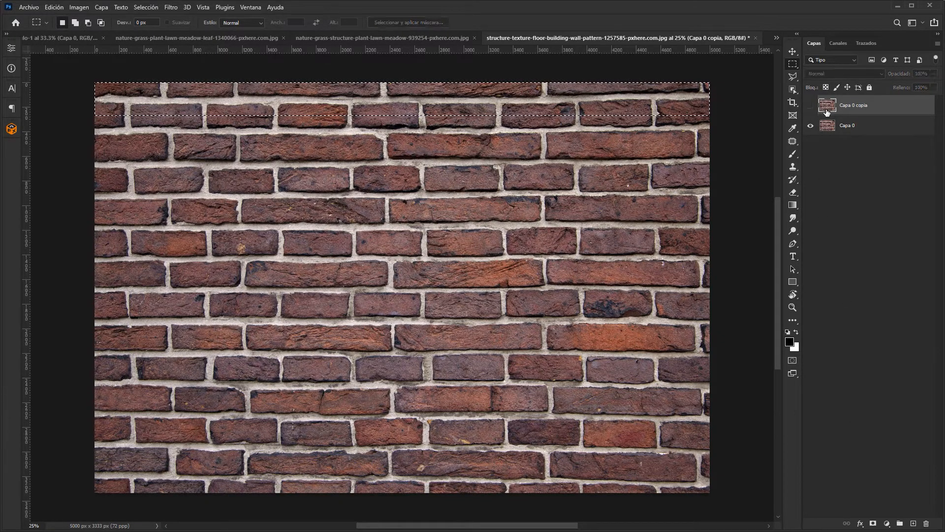
# Step: Hide the duplicate layer and delete the selected top strip from the original brick layer
pyautogui.click(810, 105)
pyautogui.click(848, 125)
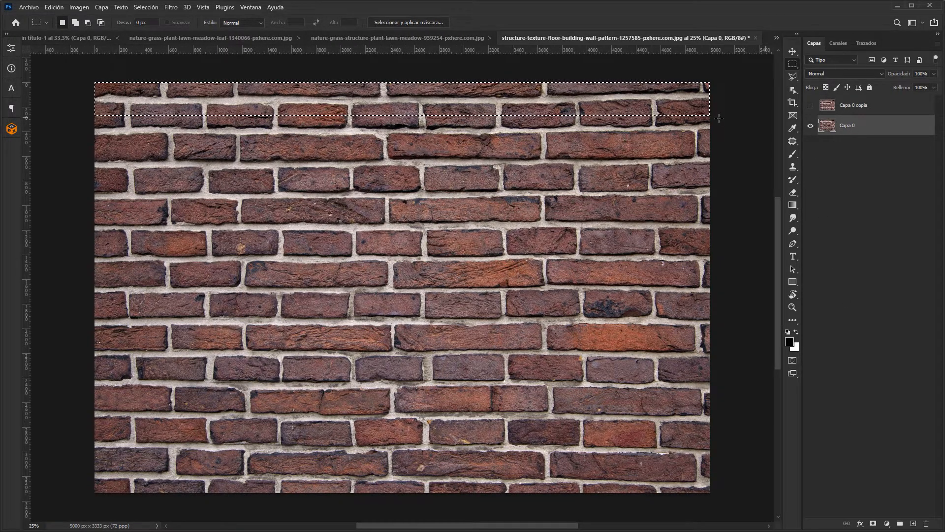
pyautogui.press('Delete')
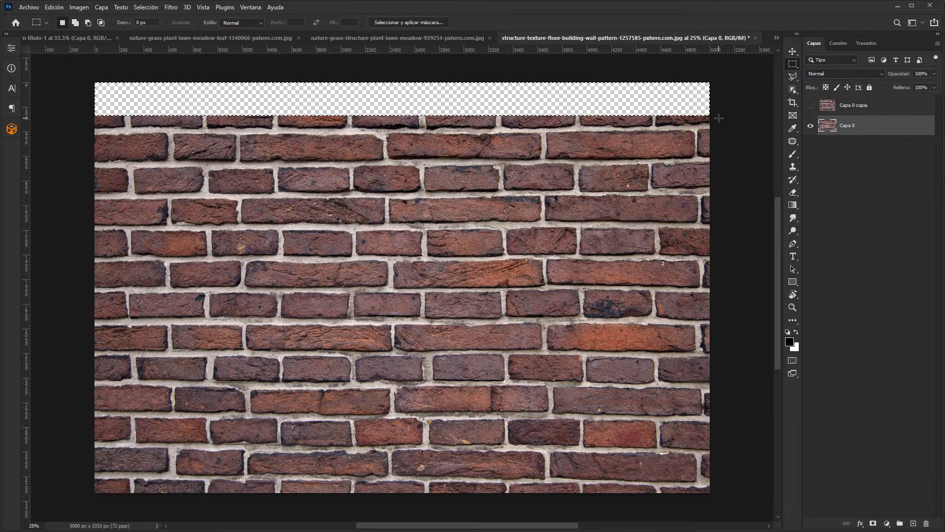
# Step: Show only the duplicate layer, invert the selection and delete everything on it except the top brick strip
pyautogui.click(810, 127)
pyautogui.click(810, 105)
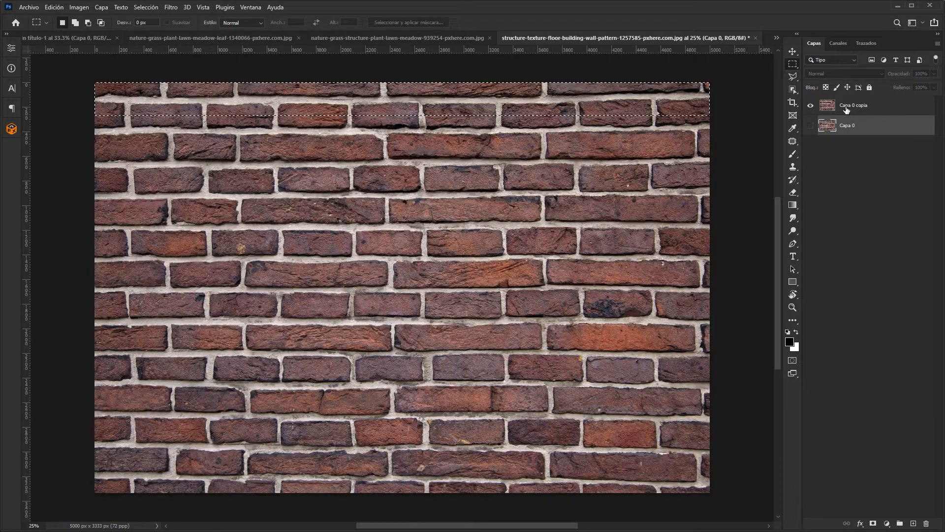
pyautogui.click(856, 107)
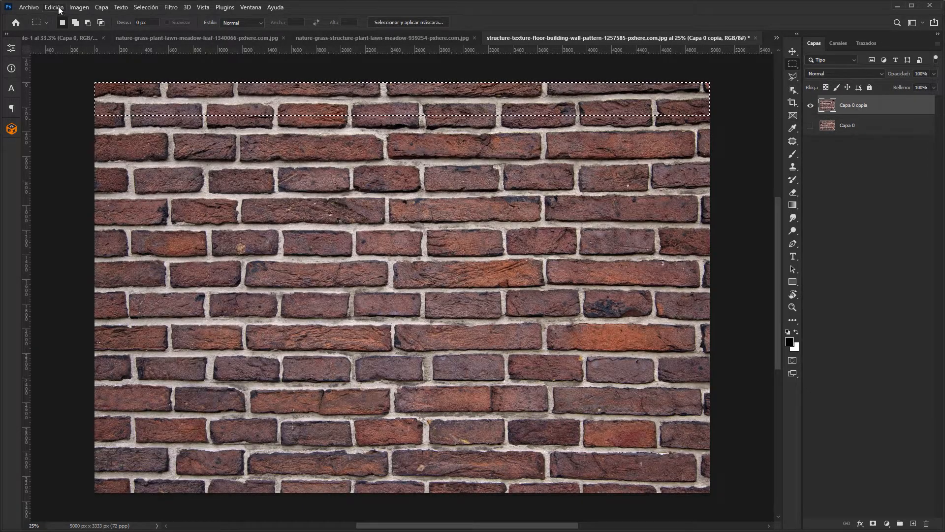
pyautogui.click(146, 6)
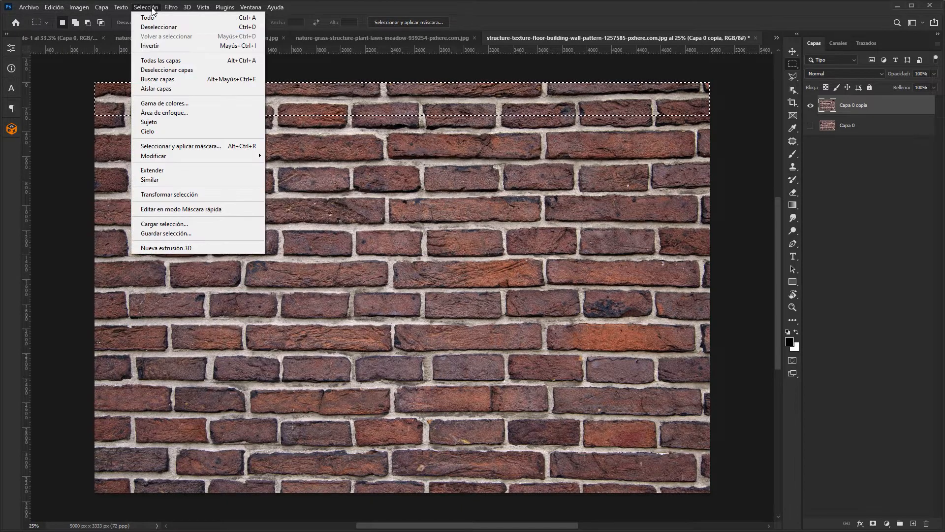
pyautogui.click(149, 46)
pyautogui.press('Delete')
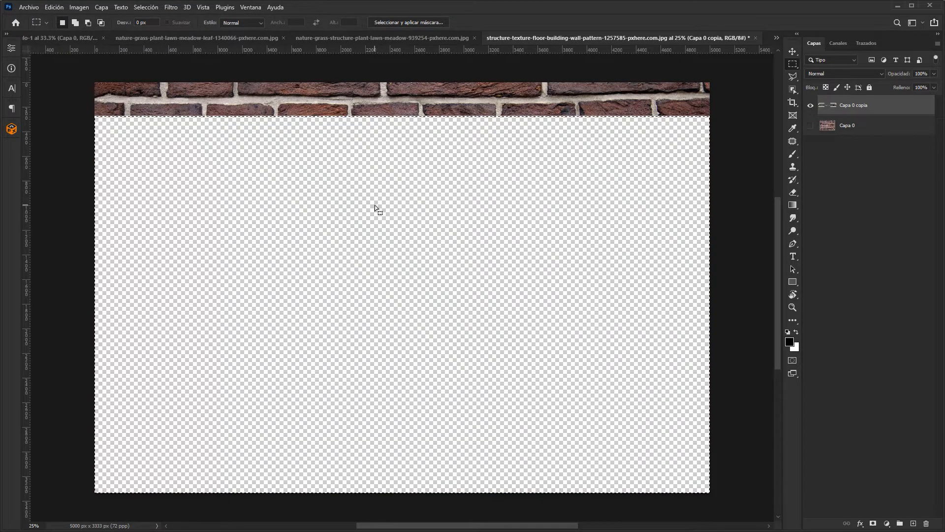
# Step: Deselect, move the brick strip down to the document's bottom edge and show the main brick layer again
pyautogui.hotkey('ctrl', 'd')
pyautogui.click(792, 52)
pyautogui.moveTo(465, 100); pyautogui.dragTo(436, 476)
pyautogui.click(811, 126)
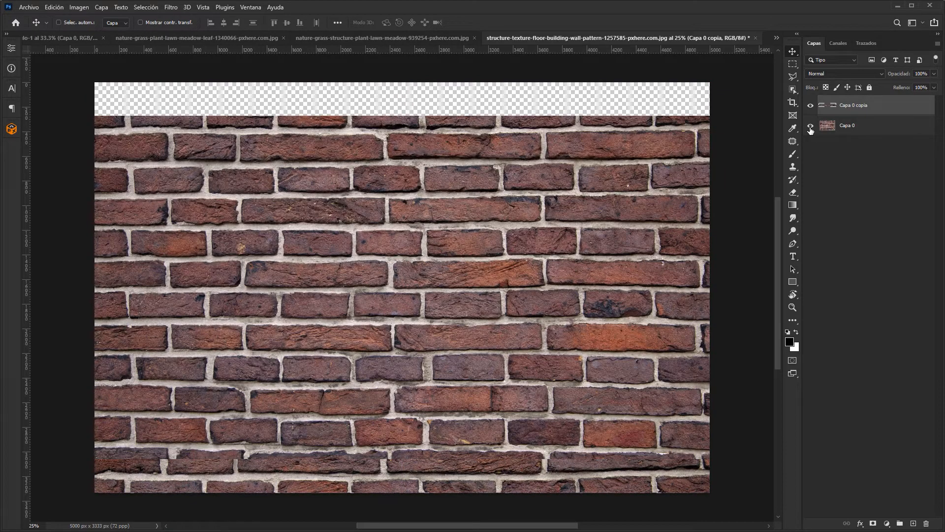
# Step: Check the moved strip's seam against the wall, hide the main brick layer and add a layer mask to the strip
pyautogui.scroll(5, 394, 475)
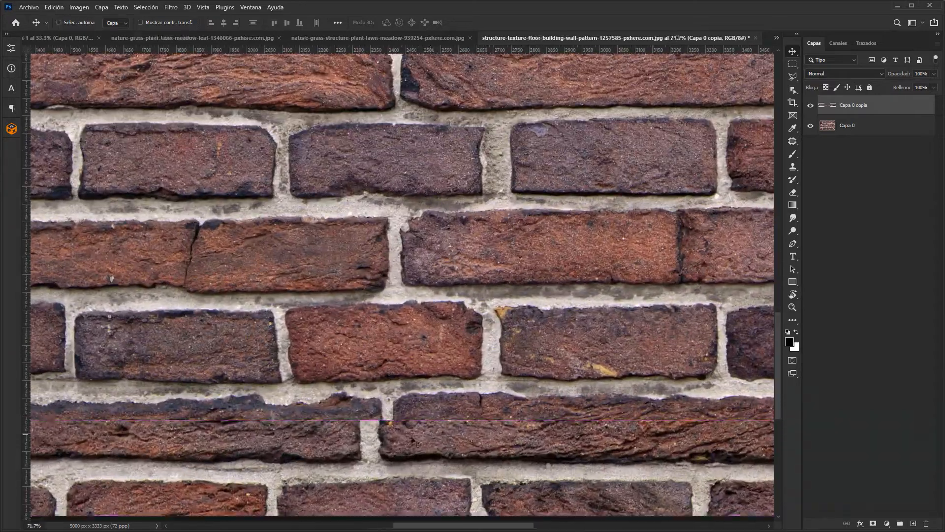
pyautogui.moveTo(397, 426); pyautogui.dragTo(466, 336)
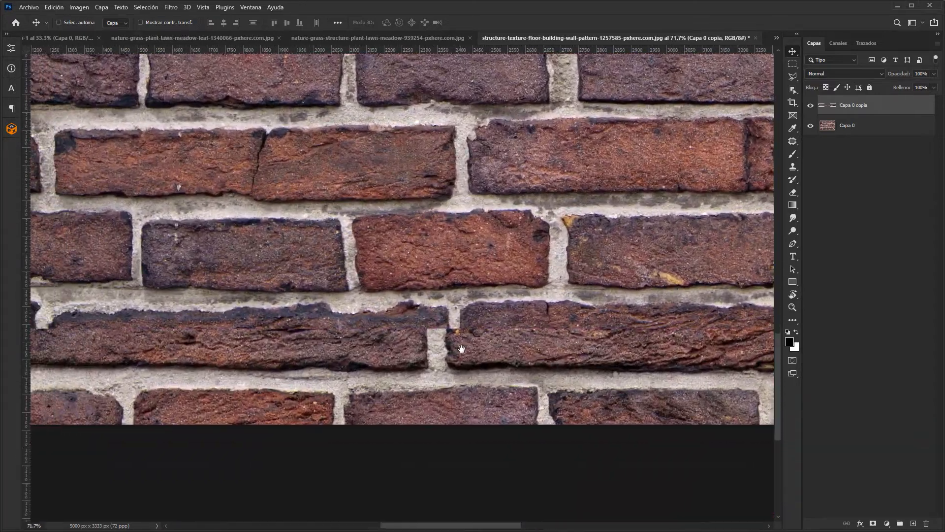
pyautogui.moveTo(279, 342); pyautogui.dragTo(674, 341)
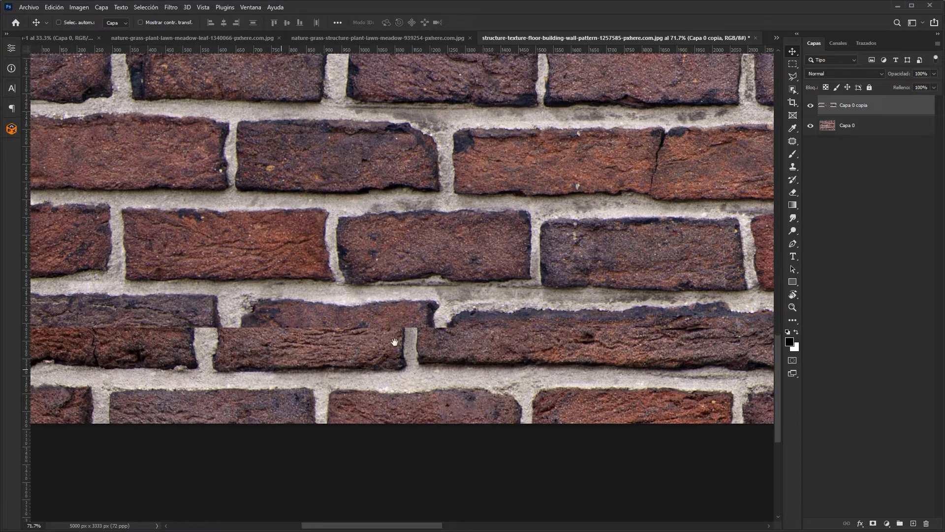
pyautogui.moveTo(280, 370); pyautogui.dragTo(513, 340)
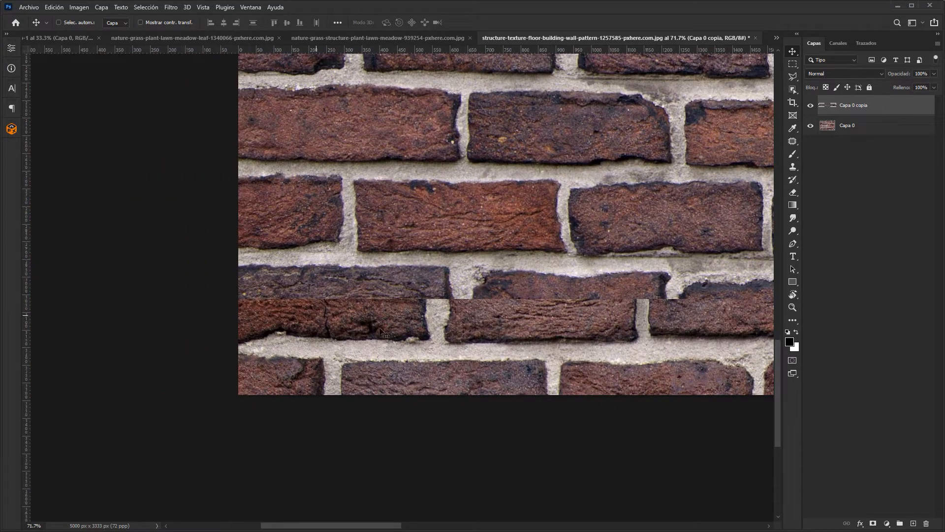
pyautogui.click(810, 126)
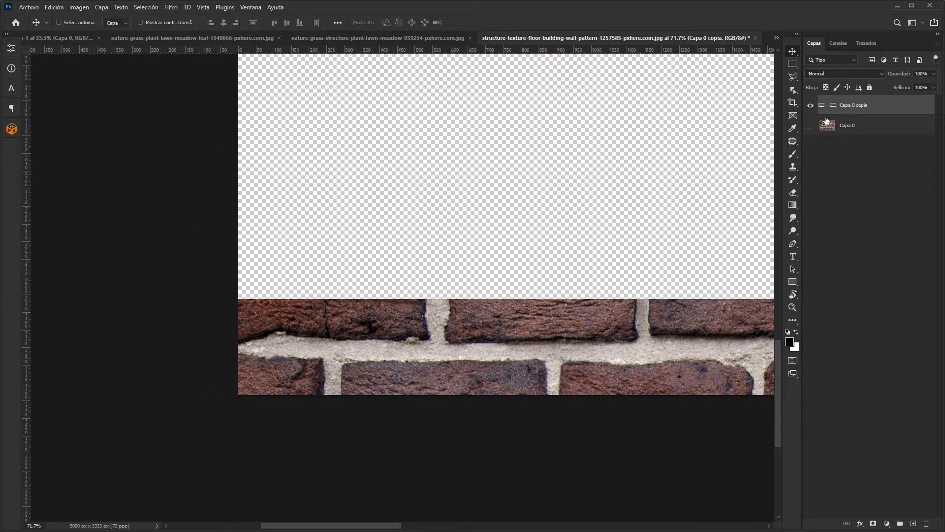
pyautogui.click(874, 524)
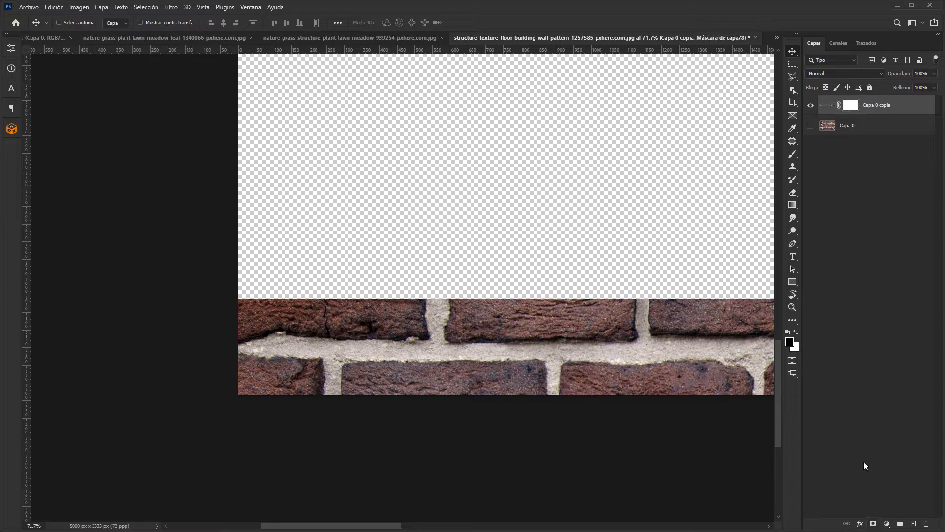
# Step: Set up the Brush with the soft round tip (Circular difuso) at 74 px
pyautogui.click(793, 155)
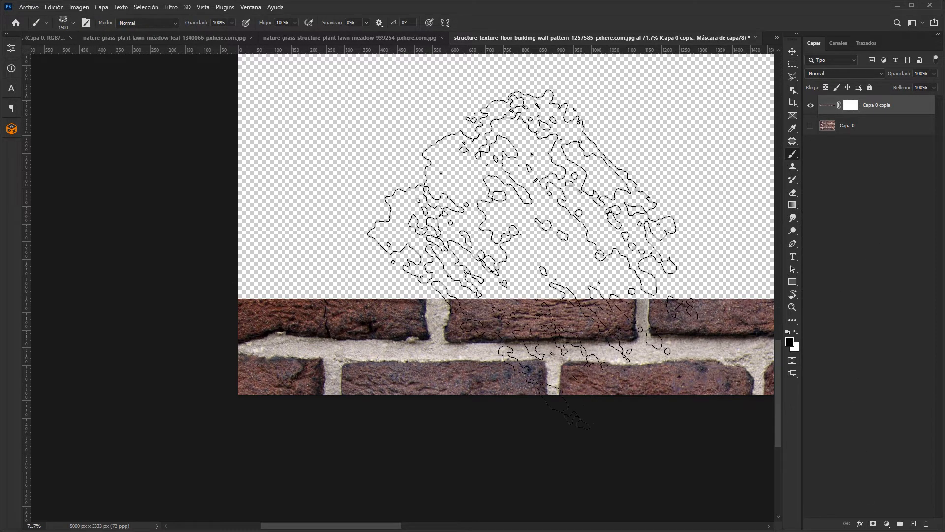
pyautogui.click(74, 22)
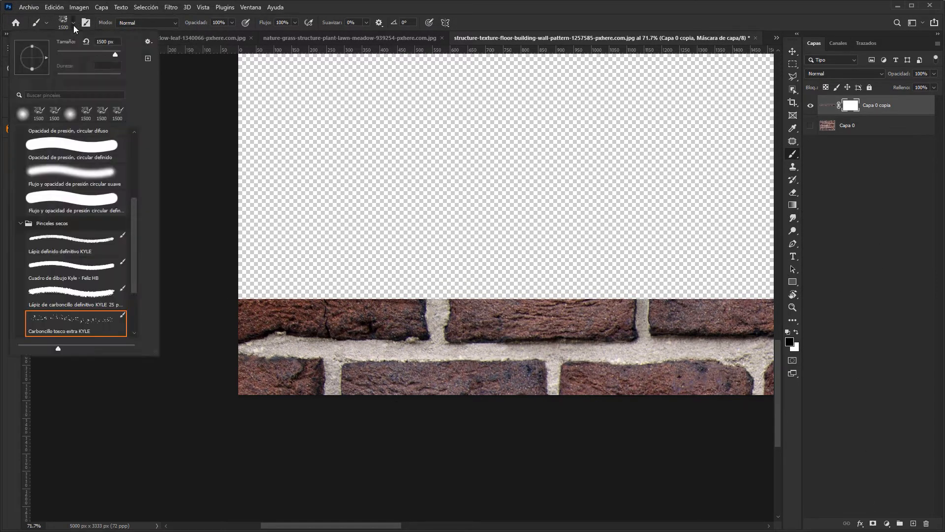
pyautogui.scroll(5, 91, 148)
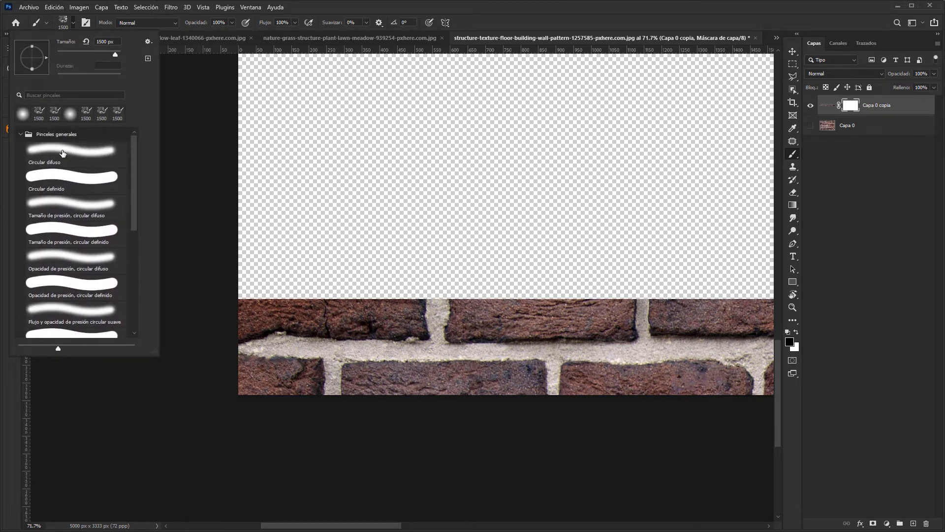
pyautogui.click(64, 153)
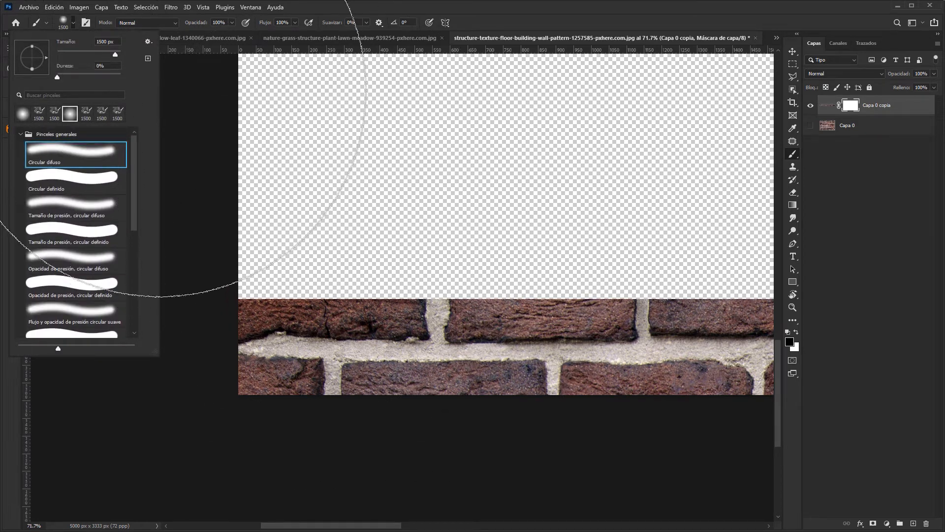
pyautogui.moveTo(84, 55); pyautogui.dragTo(80, 55)
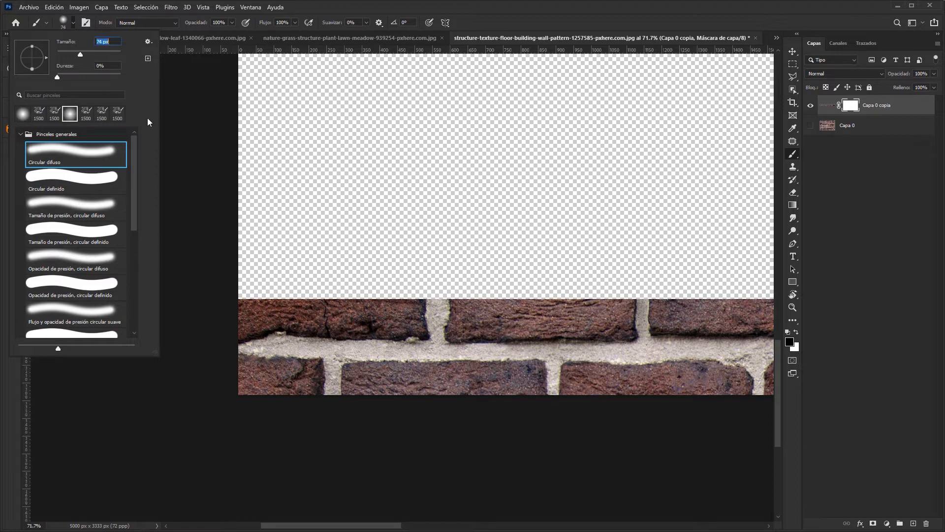
pyautogui.click(550, 34)
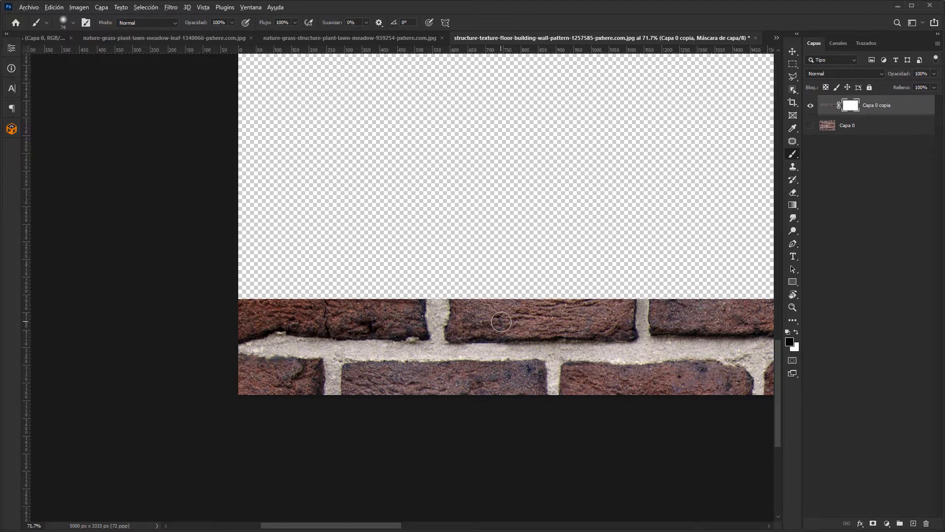
# Step: Enlarge the brush to 116 px and mask out the strip's upper bricks in black across its full width, keeping the bottom row and mortar
pyautogui.moveTo(501, 322)
pyautogui.keyDown('alt'); pyautogui.mouseDown()
pyautogui.moveTo(513, 321)
pyautogui.moveTo(275, 315)
pyautogui.mouseUp(); pyautogui.keyUp('alt')
pyautogui.keyDown('alt'); pyautogui.rightClick(357, 293); pyautogui.keyUp('alt')
pyautogui.keyDown('alt'); pyautogui.moveTo(356, 309); pyautogui.dragTo(353, 391); pyautogui.keyUp('alt')
pyautogui.moveTo(344, 315)
pyautogui.mouseDown()
pyautogui.moveTo(241, 324)
pyautogui.moveTo(627, 327)
pyautogui.moveTo(640, 302)
pyautogui.moveTo(219, 285)
pyautogui.moveTo(416, 303)
pyautogui.moveTo(599, 305)
pyautogui.moveTo(657, 294)
pyautogui.moveTo(285, 276)
pyautogui.mouseUp()
pyautogui.moveTo(476, 281); pyautogui.dragTo(49, 267)
pyautogui.moveTo(181, 287)
pyautogui.mouseDown()
pyautogui.moveTo(683, 291)
pyautogui.moveTo(658, 265)
pyautogui.moveTo(239, 259)
pyautogui.moveTo(184, 238)
pyautogui.mouseUp()
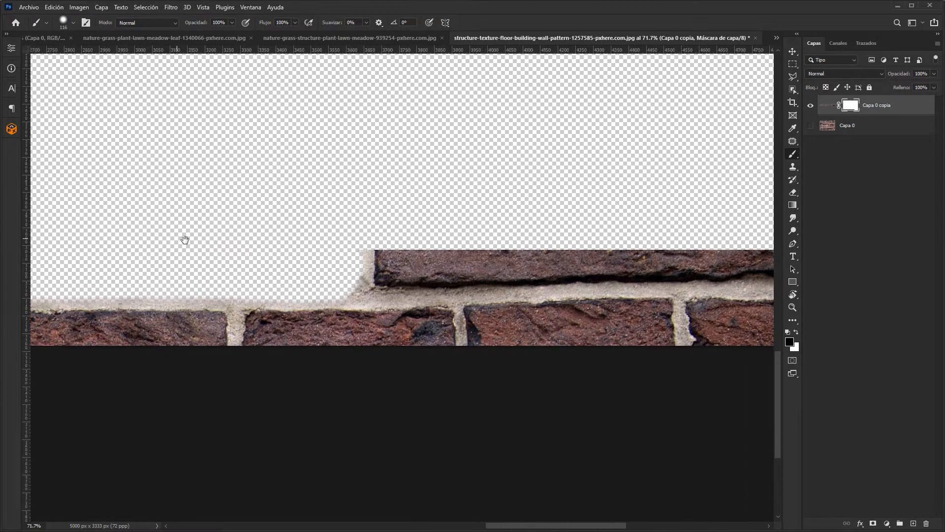
pyautogui.moveTo(302, 270)
pyautogui.mouseDown()
pyautogui.moveTo(681, 263)
pyautogui.moveTo(299, 251)
pyautogui.mouseUp()
pyautogui.moveTo(607, 258)
pyautogui.mouseDown()
pyautogui.moveTo(282, 254)
pyautogui.moveTo(333, 266)
pyautogui.moveTo(400, 264)
pyautogui.mouseUp()
pyautogui.moveTo(301, 279); pyautogui.dragTo(566, 284)
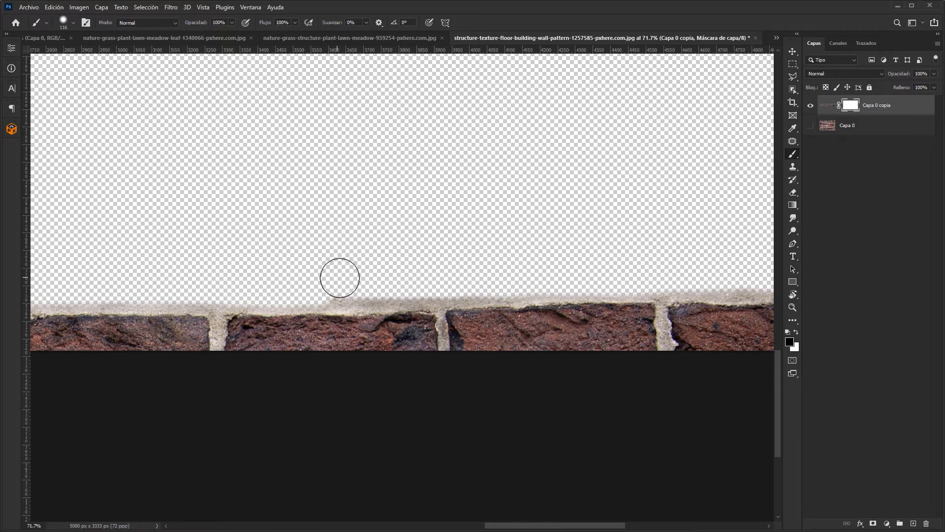
pyautogui.scroll(-4, 500, 275)
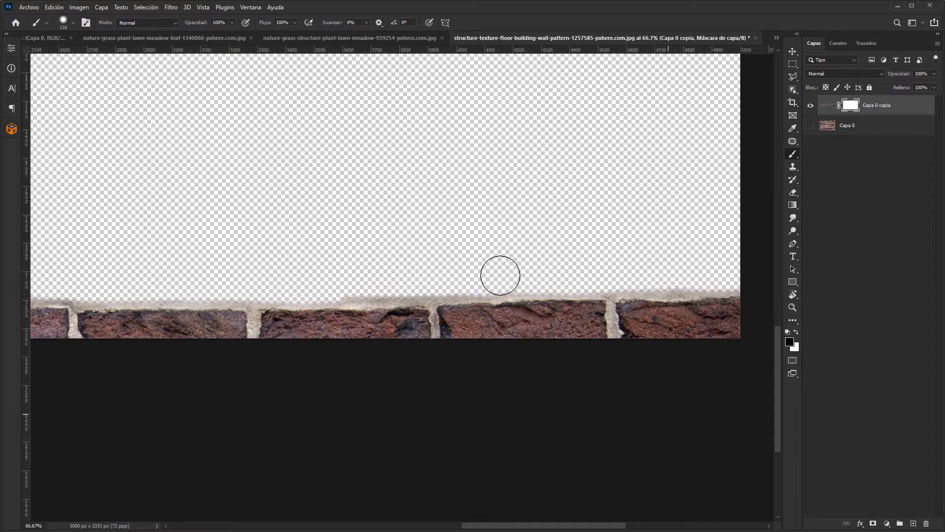
pyautogui.moveTo(382, 261); pyautogui.dragTo(409, 325)
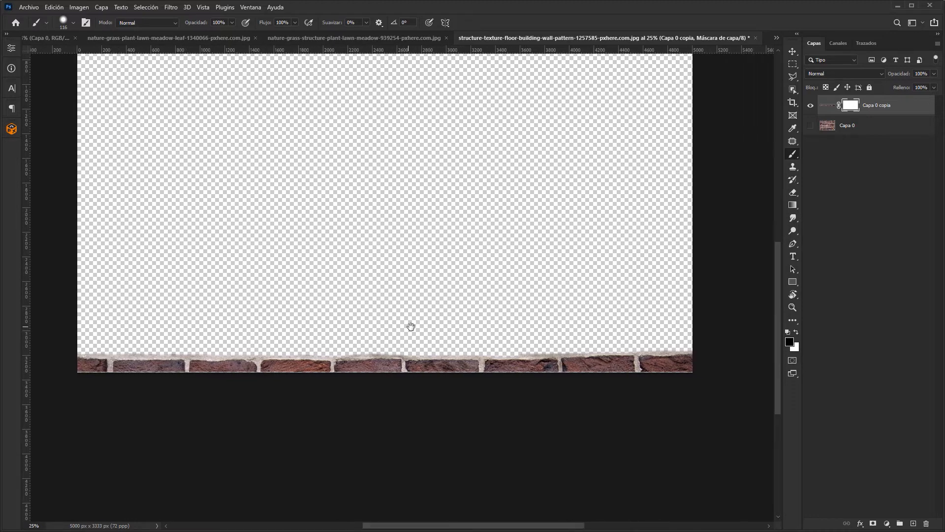
# Step: Show the main brick layer and move the masked strip upward over the wall's lowest brick rows
pyautogui.click(810, 126)
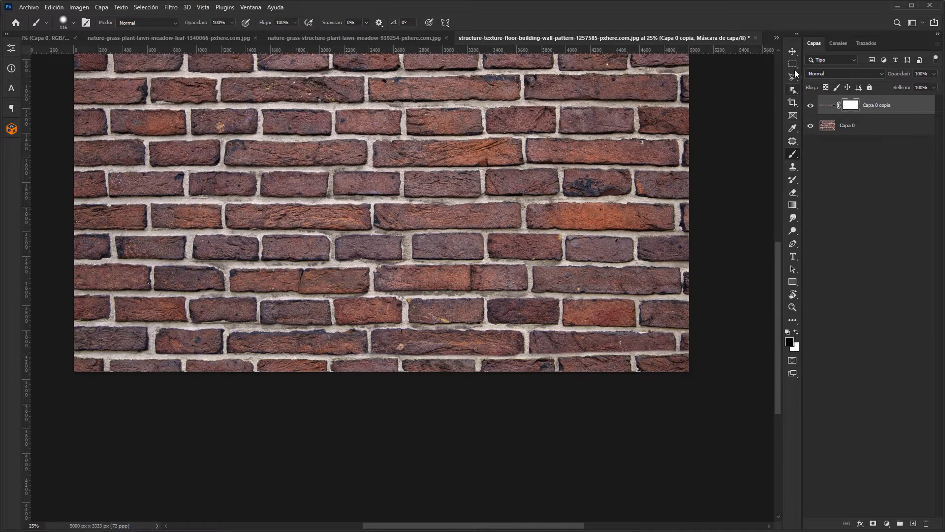
pyautogui.click(792, 52)
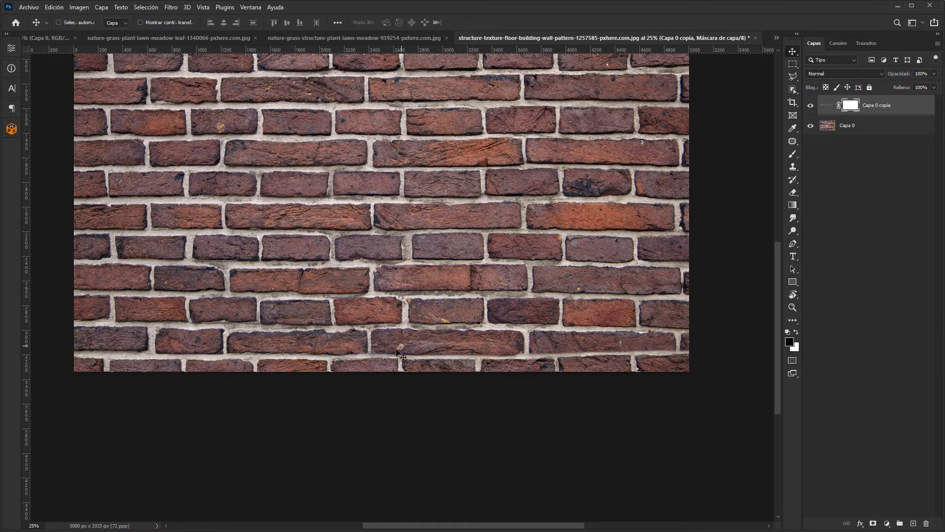
pyautogui.moveTo(365, 357); pyautogui.dragTo(391, 349)
pyautogui.moveTo(162, 329); pyautogui.dragTo(367, 279)
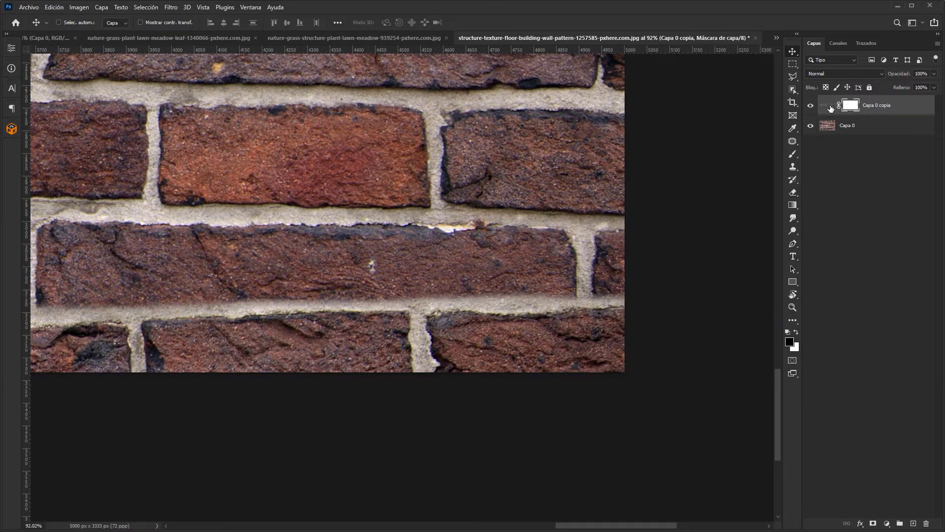
pyautogui.moveTo(443, 329); pyautogui.dragTo(430, 244)
pyautogui.moveTo(274, 266); pyautogui.dragTo(614, 300)
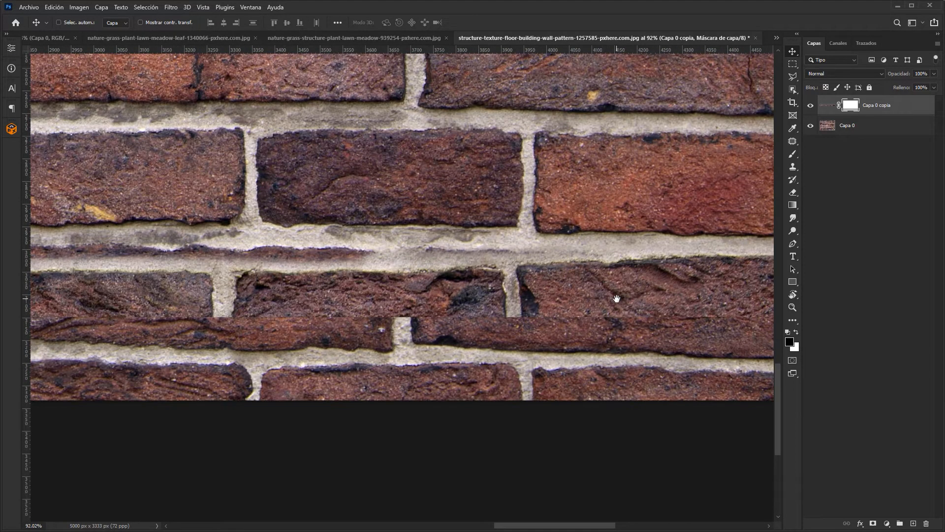
# Step: Raise the masked strip further to cover the leftover brick edges above its mortar line, and hide the main brick layer
pyautogui.hotkey('ctrl', '-')
pyautogui.hotkey('ctrl', '-')
pyautogui.moveTo(333, 314); pyautogui.dragTo(436, 317)
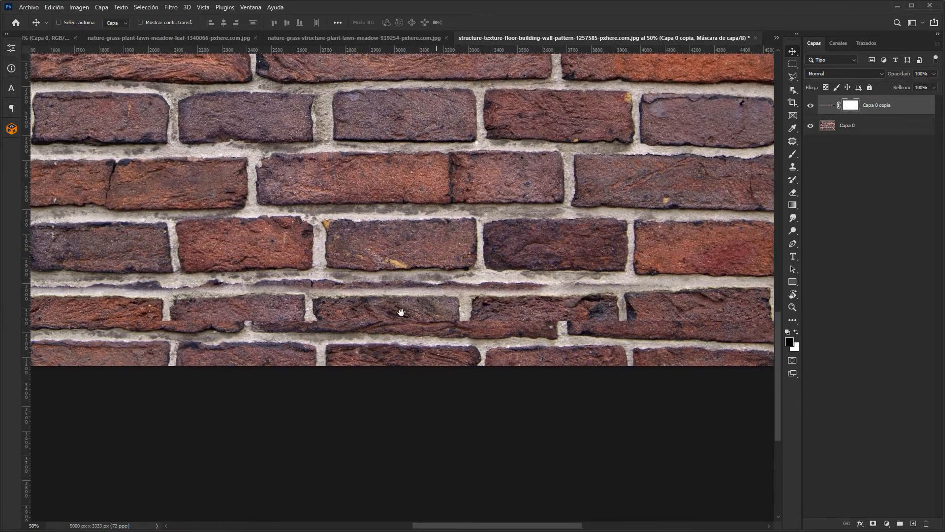
pyautogui.moveTo(330, 308); pyautogui.dragTo(597, 315)
pyautogui.moveTo(279, 308); pyautogui.dragTo(356, 305)
pyautogui.moveTo(567, 304); pyautogui.dragTo(230, 290)
pyautogui.moveTo(409, 281); pyautogui.dragTo(651, 319)
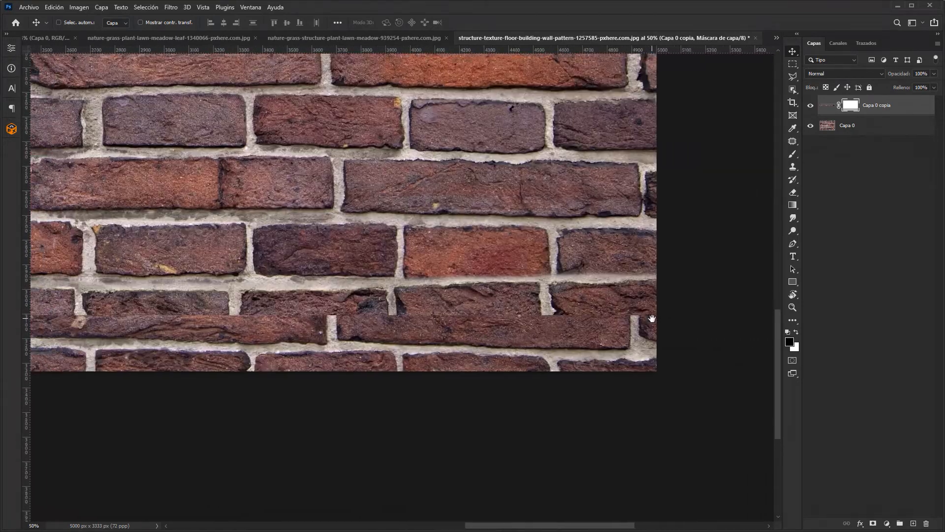
pyautogui.click(810, 126)
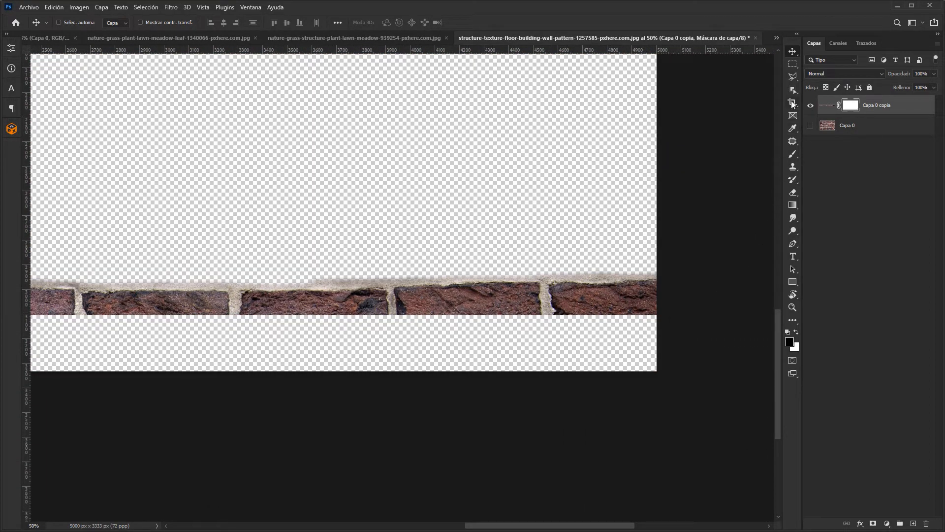
# Step: Crop the bottom of the canvas up to the lower edge of the masked brick strip
pyautogui.click(792, 104)
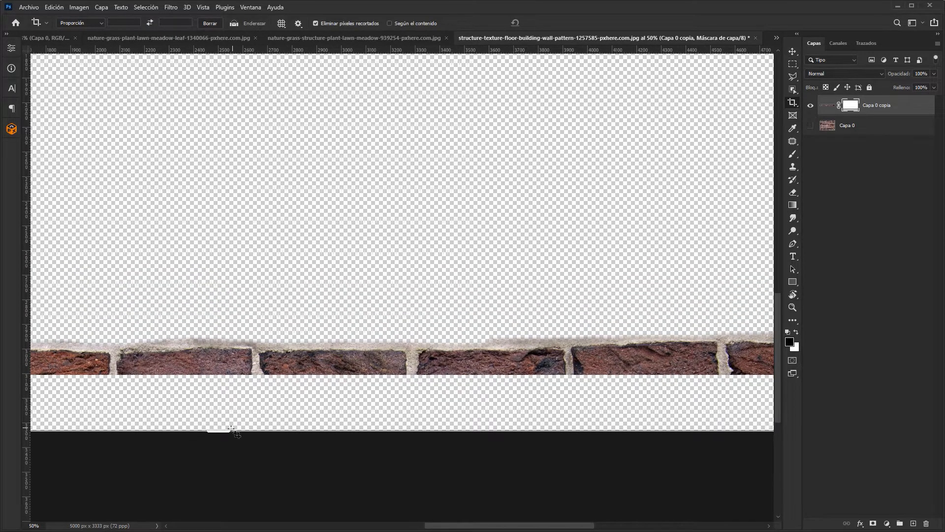
pyautogui.moveTo(222, 430); pyautogui.dragTo(223, 403)
pyautogui.press('Return')
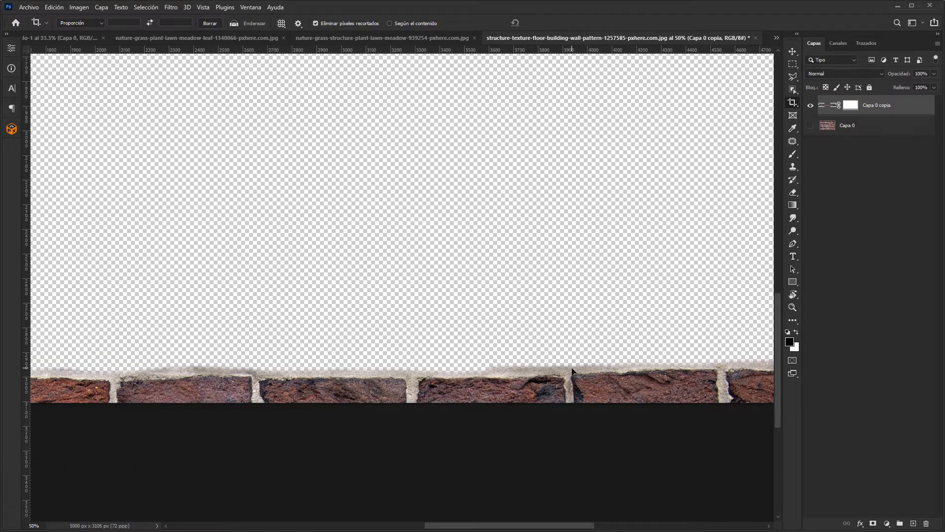
# Step: Show the main brick layer and crop off the transparent band above the wall
pyautogui.click(810, 127)
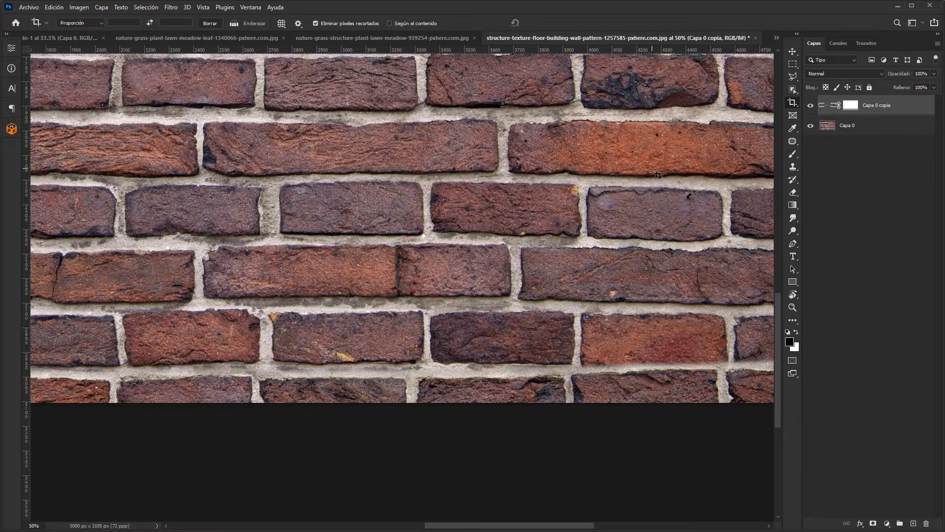
pyautogui.hotkey('ctrl', '-')
pyautogui.hotkey('ctrl', '-')
pyautogui.hotkey('ctrl', '-')
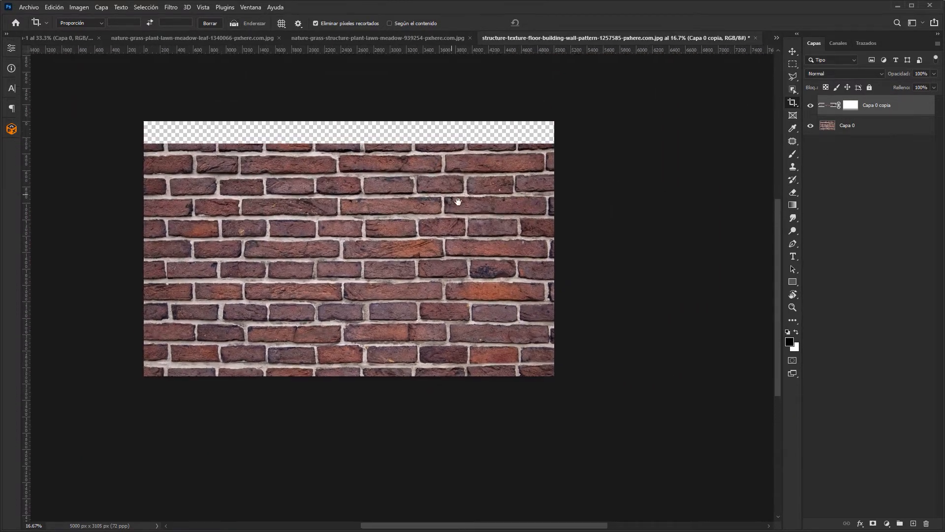
pyautogui.click(349, 171)
pyautogui.moveTo(352, 134); pyautogui.dragTo(352, 152)
pyautogui.press('Return')
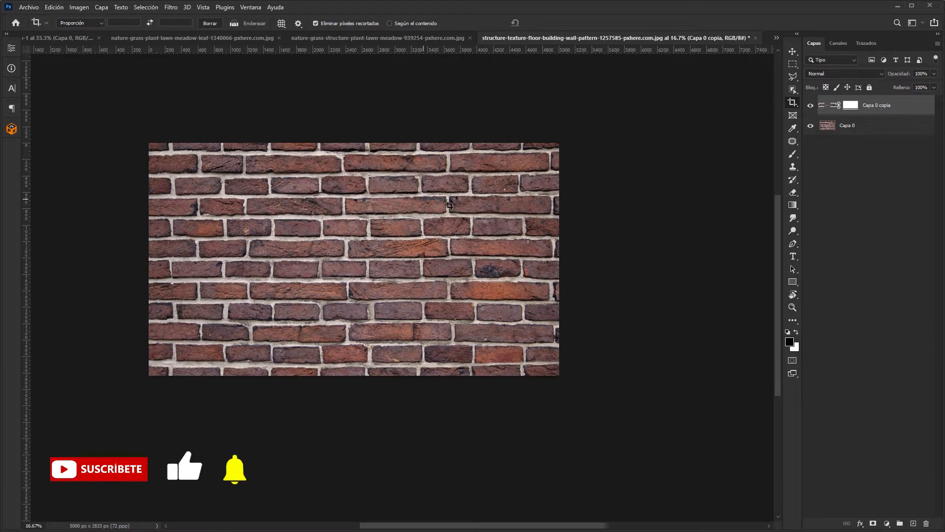
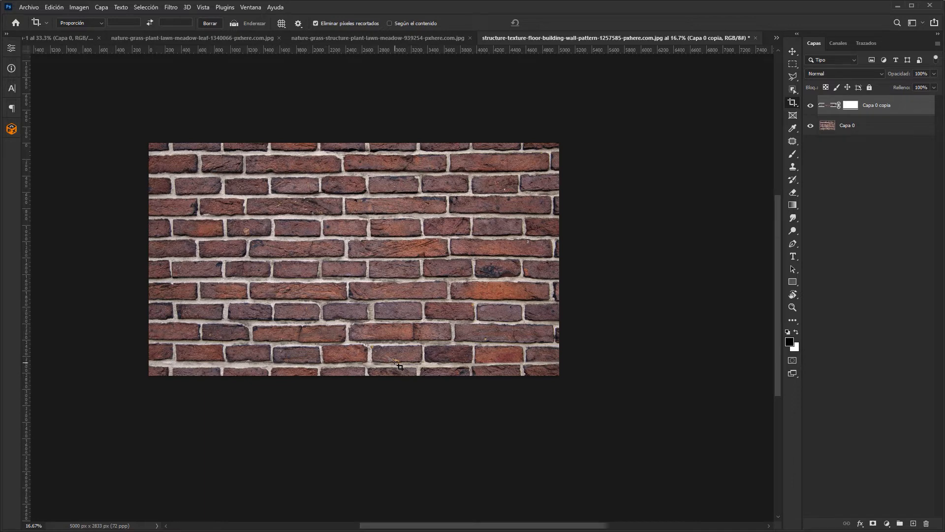
# Step: Undo both crops and the latest repositioning of the masked brick strip
pyautogui.click(792, 50)
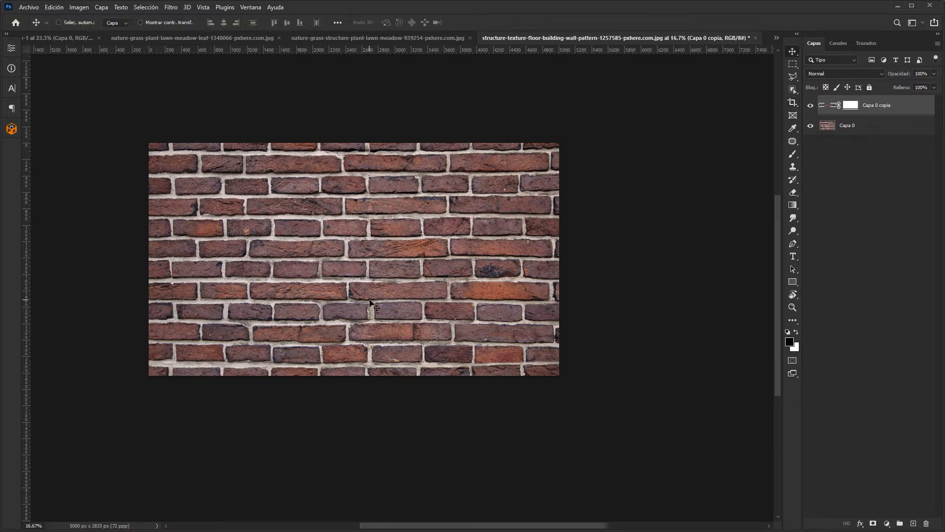
pyautogui.hotkey('ctrl', 'z')
pyautogui.hotkey('ctrl', 'z')
pyautogui.hotkey('ctrl', 'z')
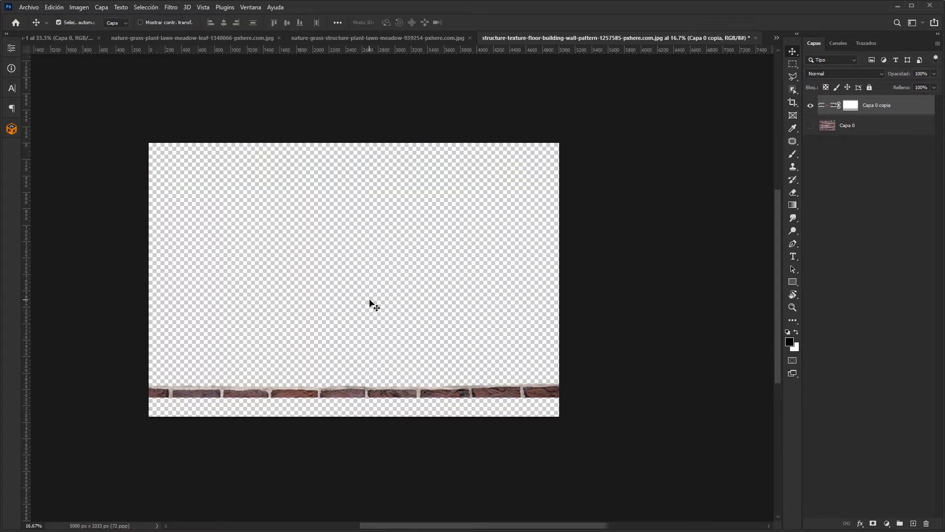
pyautogui.hotkey('ctrl', 'z')
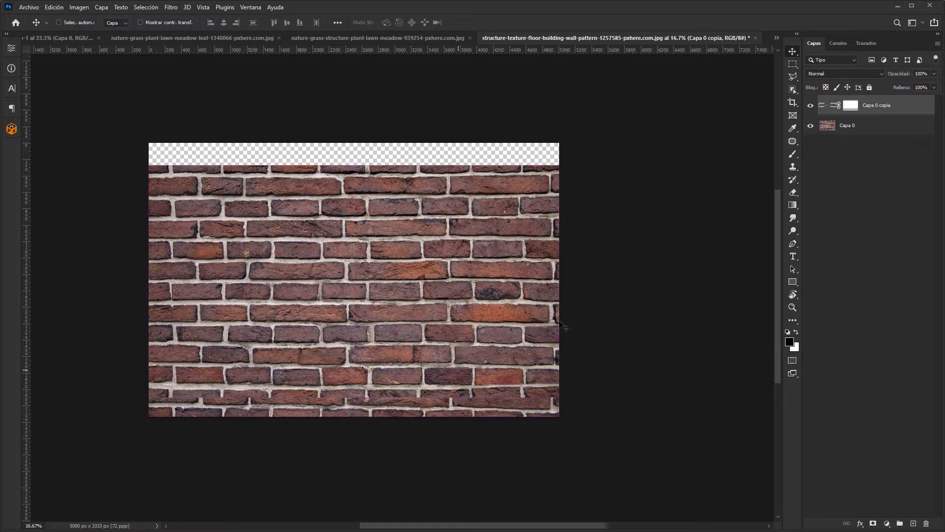
# Step: Move the masked brick strip so its lower edge meets the bottom edge of the canvas
pyautogui.moveTo(426, 330); pyautogui.dragTo(420, 348)
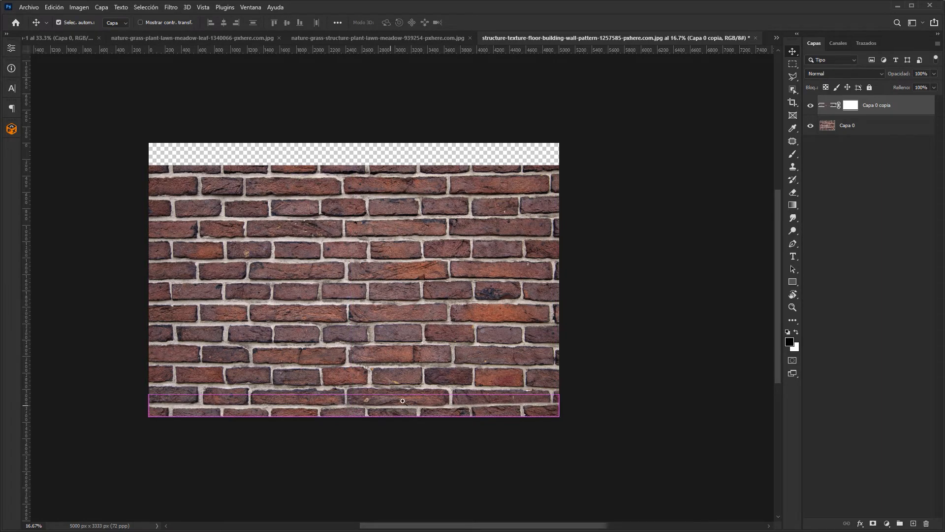
pyautogui.moveTo(388, 404); pyautogui.dragTo(402, 372)
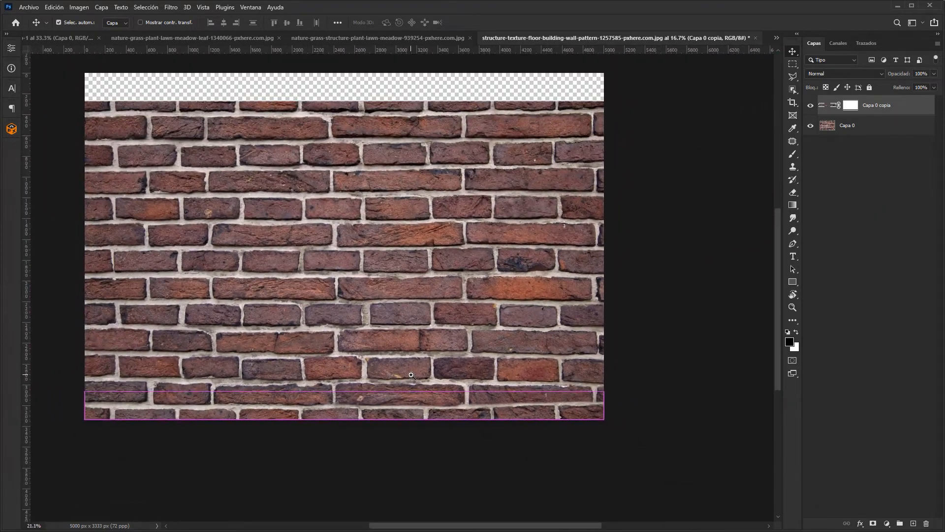
pyautogui.moveTo(407, 284); pyautogui.dragTo(447, 332)
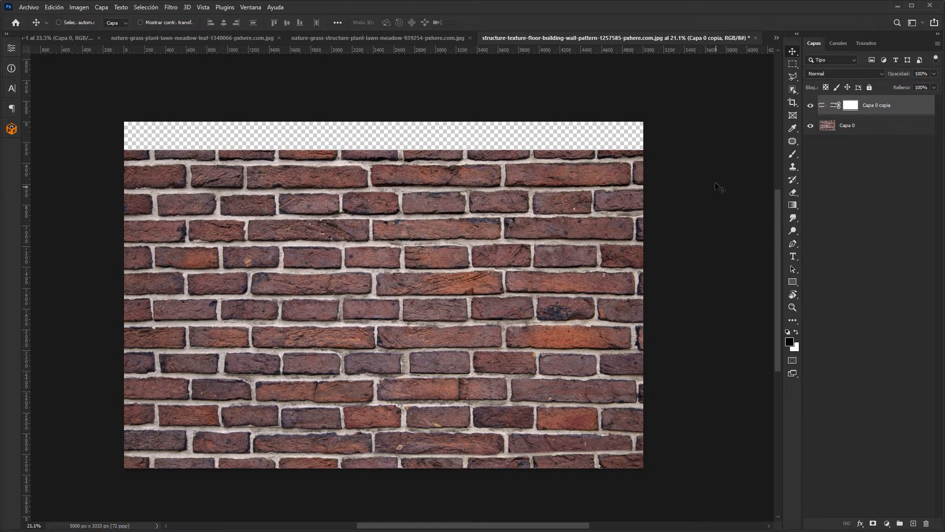
# Step: Crop the transparent band off the top of the canvas so the wall fills the full height
pyautogui.click(792, 103)
pyautogui.moveTo(390, 119); pyautogui.dragTo(385, 134)
pyautogui.press('Return')
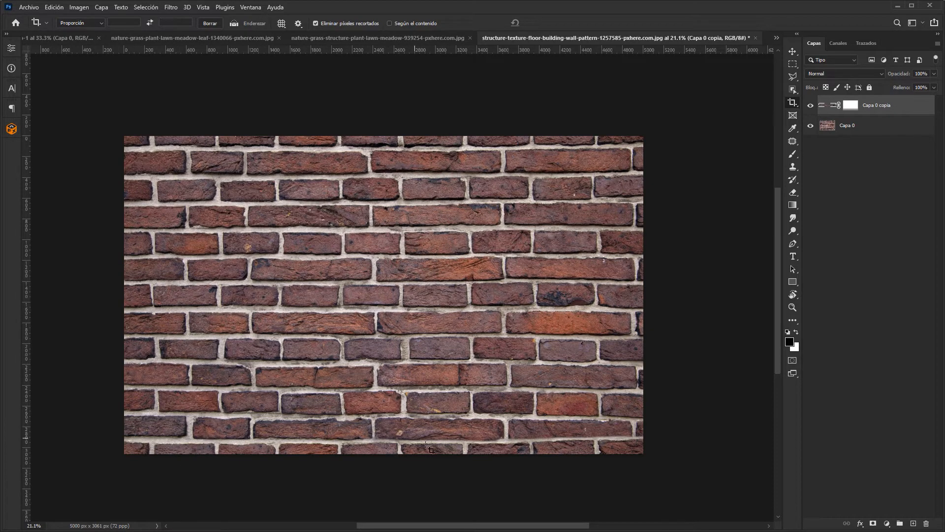
# Step: Select both the masked strip layer and the main brick layer and merge them into one
pyautogui.click(792, 52)
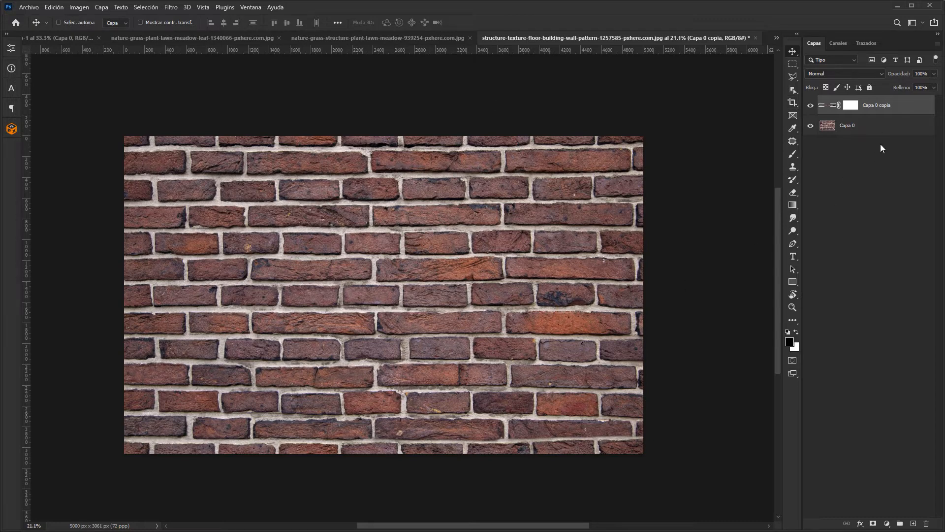
pyautogui.keyDown('shift'); pyautogui.click(881, 127); pyautogui.keyUp('shift')
pyautogui.rightClick(886, 130)
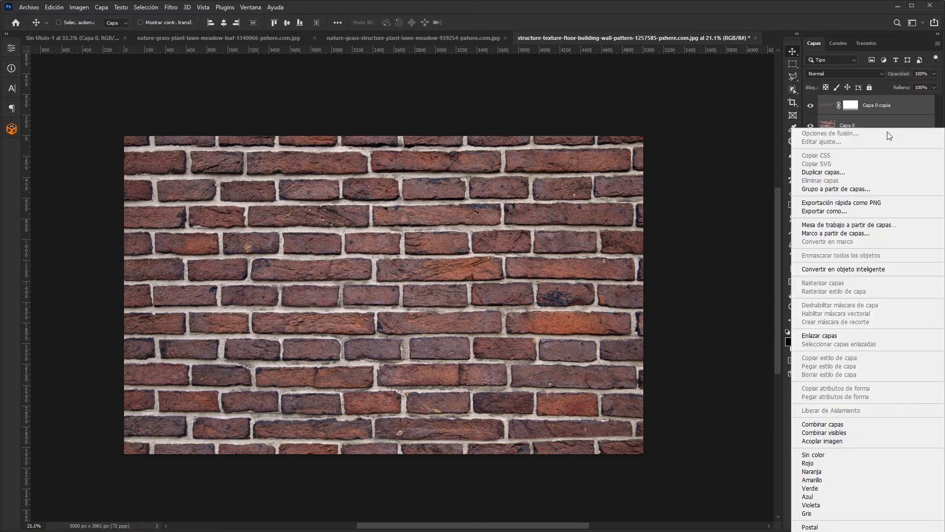
pyautogui.click(836, 423)
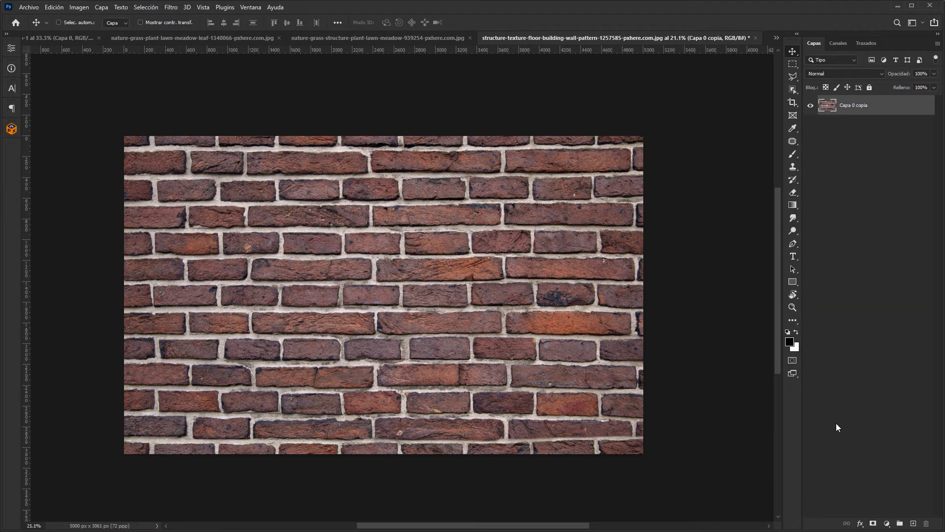
# Step: Enlarge the canvas to 200% in width and height, anchored at the top centre
pyautogui.click(79, 7)
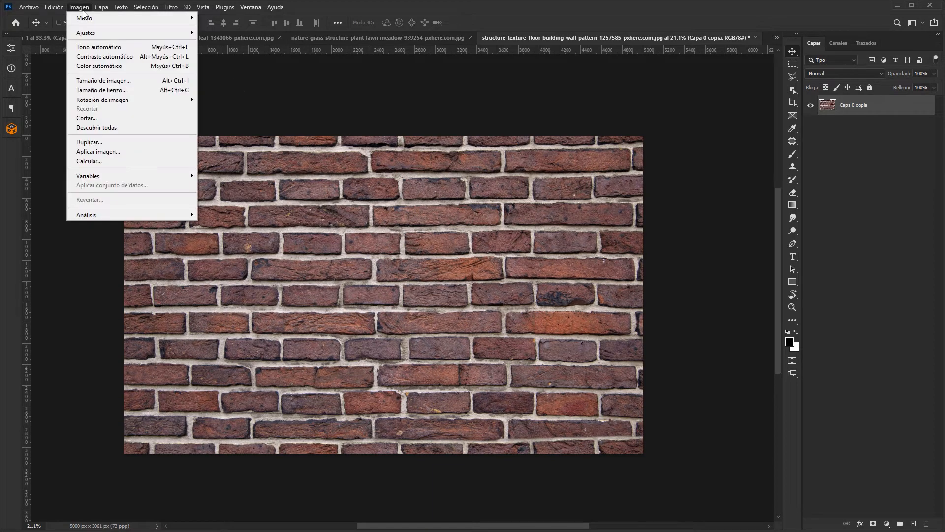
pyautogui.click(112, 90)
pyautogui.click(464, 231)
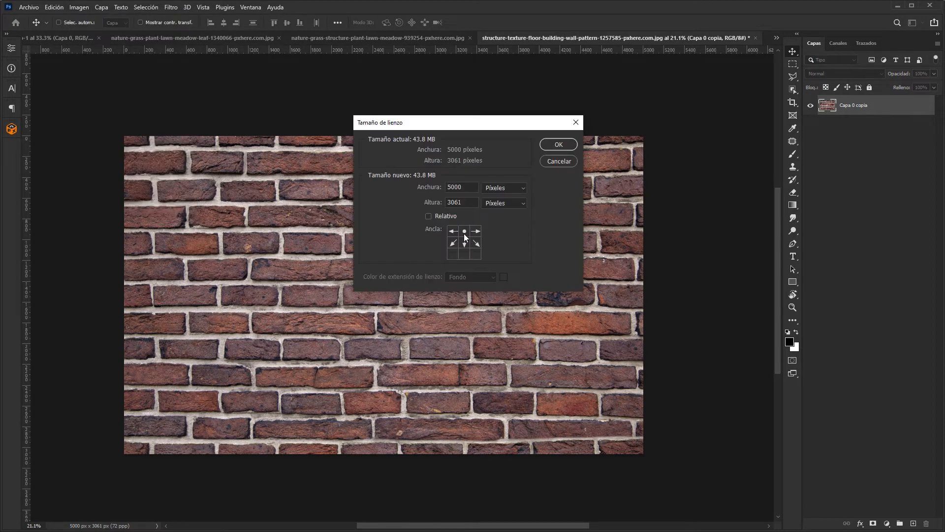
pyautogui.click(496, 192)
pyautogui.click(497, 189)
pyautogui.click(467, 187)
pyautogui.click(429, 190)
pyautogui.write('200200')
pyautogui.press('Return')
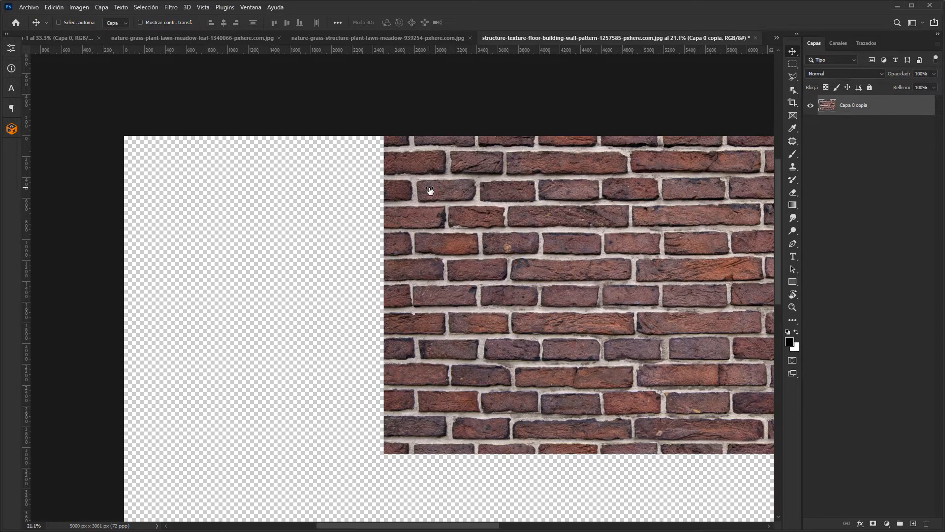
# Step: Duplicate the brick wall layer and place the copy directly below the original to test vertical tiling
pyautogui.moveTo(550, 254); pyautogui.dragTo(320, 222)
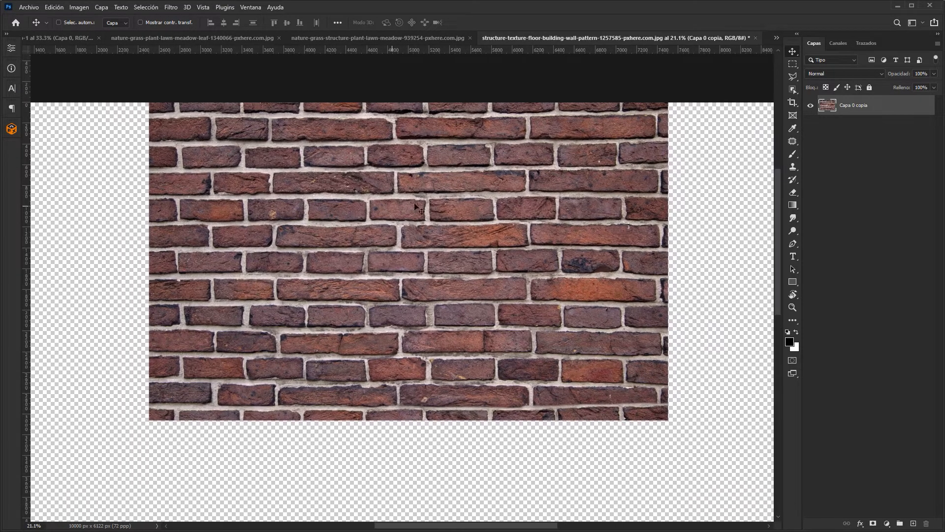
pyautogui.hotkey('ctrl', 'j')
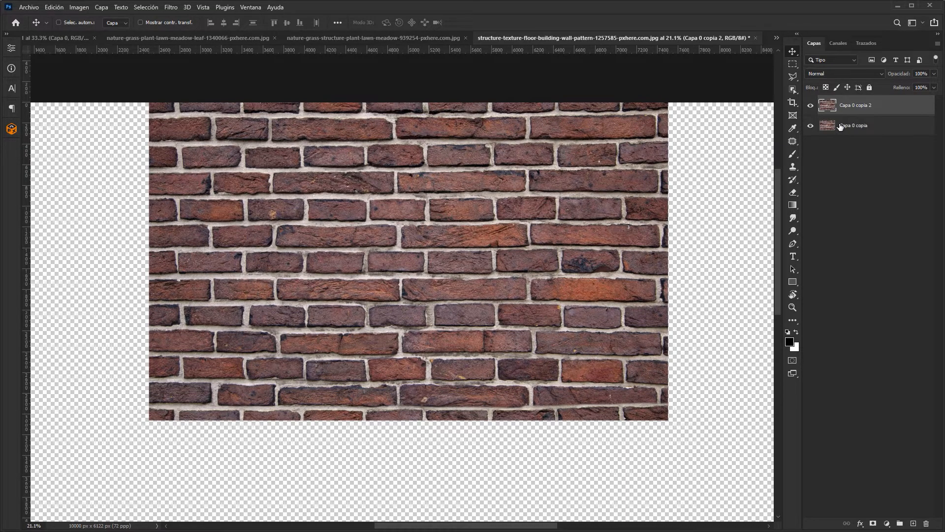
pyautogui.moveTo(473, 118); pyautogui.dragTo(465, 436)
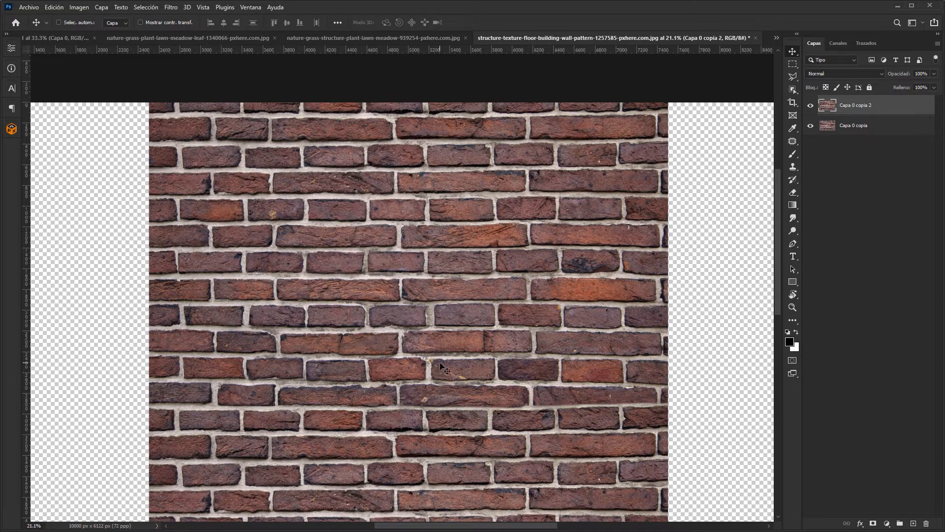
# Step: Duplicate both wall layers, place the copies against the right side of the originals, and inspect the vertical seam
pyautogui.hotkey('ctrl', '-')
pyautogui.moveTo(444, 368); pyautogui.dragTo(338, 274)
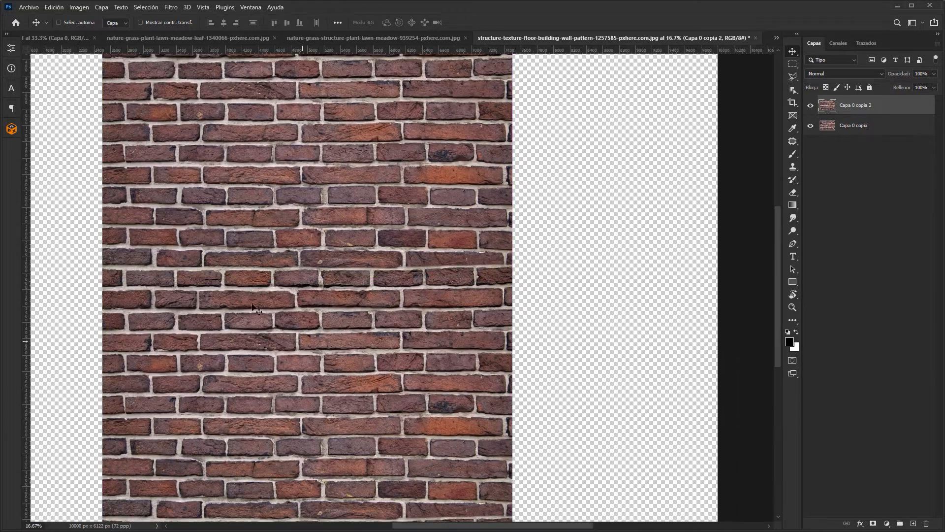
pyautogui.keyDown('ctrl'); pyautogui.click(861, 126); pyautogui.keyUp('ctrl')
pyautogui.hotkey('ctrl', 'j')
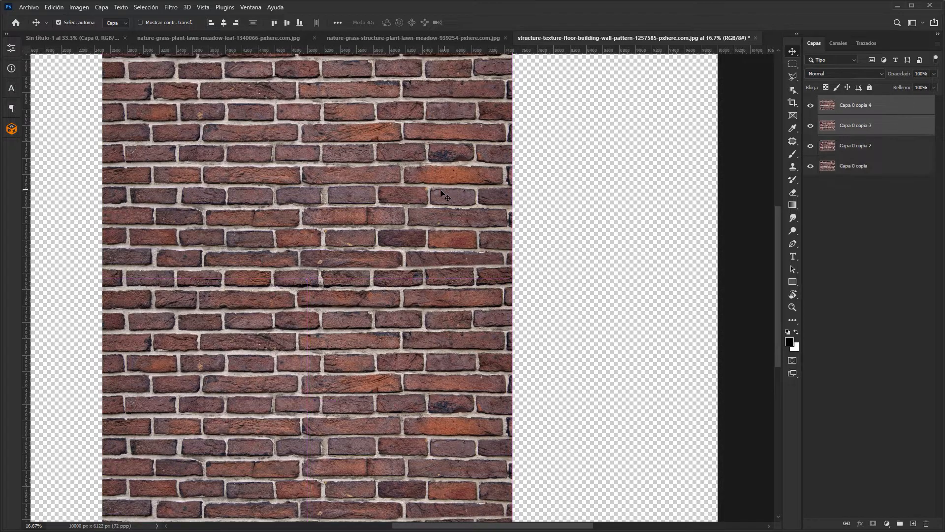
pyautogui.moveTo(147, 223); pyautogui.dragTo(550, 232)
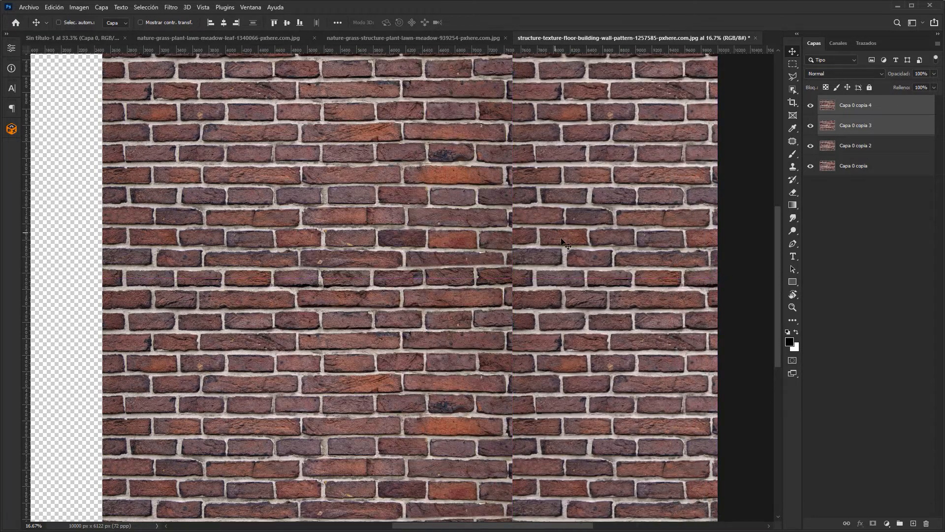
pyautogui.scroll(3, 516, 200)
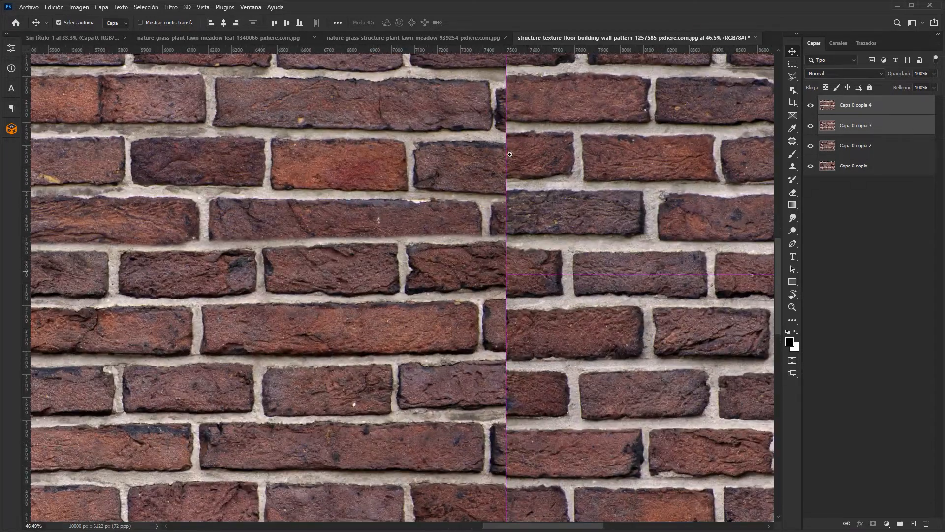
pyautogui.scroll(-4, 514, 341)
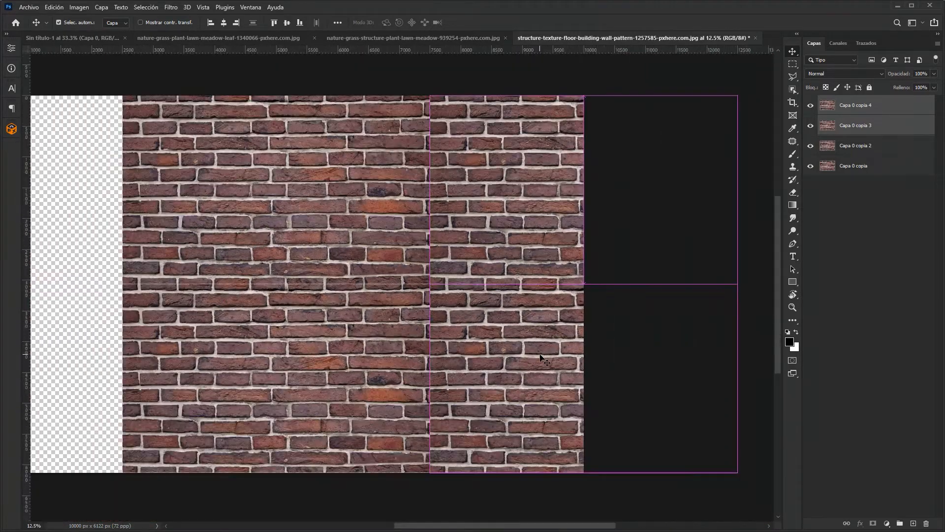
# Step: Delete the side copies and undo the tiling test back to the single wall layer and the original canvas size
pyautogui.press('z')
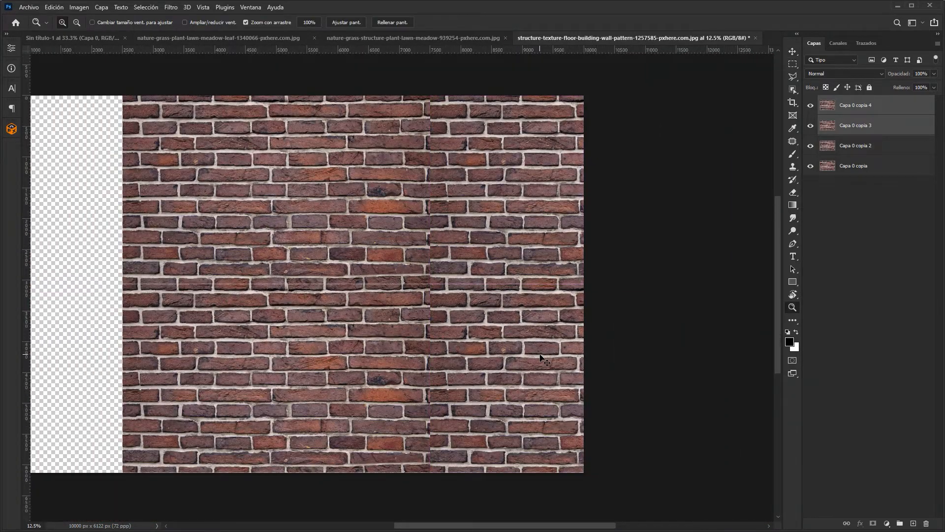
pyautogui.press('v')
pyautogui.press('Delete')
pyautogui.press('Delete')
pyautogui.press('Delete')
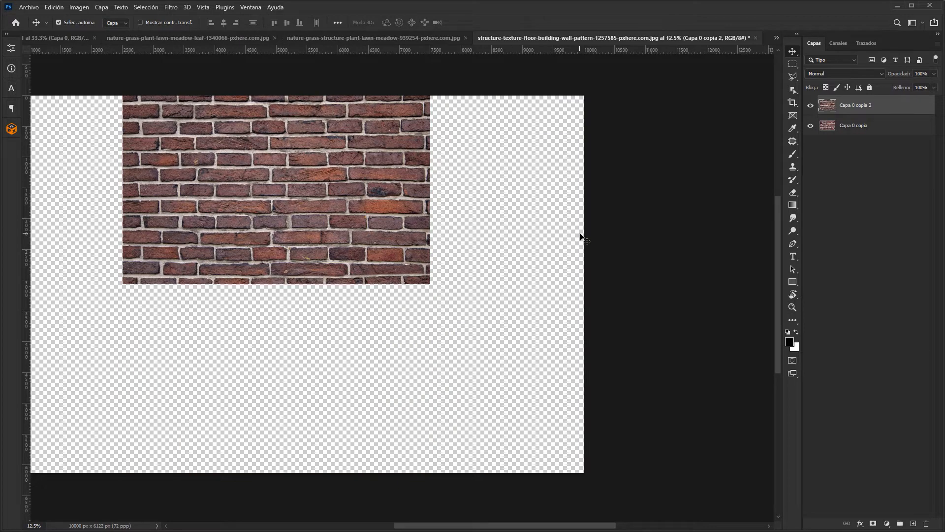
pyautogui.hotkey('ctrl', 'z')
pyautogui.moveTo(237, 201); pyautogui.dragTo(482, 292)
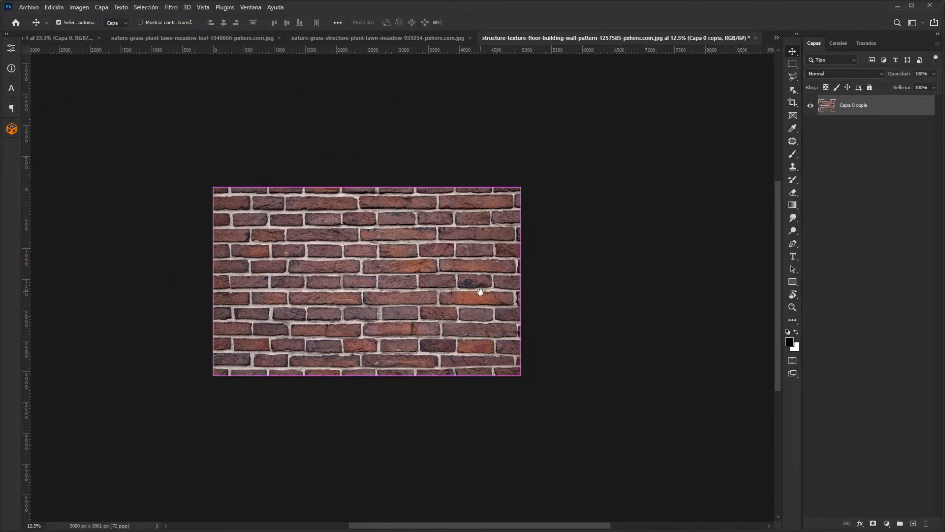
# Step: Duplicate the merged brick wall layer
pyautogui.hotkey('ctrl', '+')
pyautogui.hotkey('ctrl', '+')
pyautogui.moveTo(390, 296); pyautogui.dragTo(449, 305)
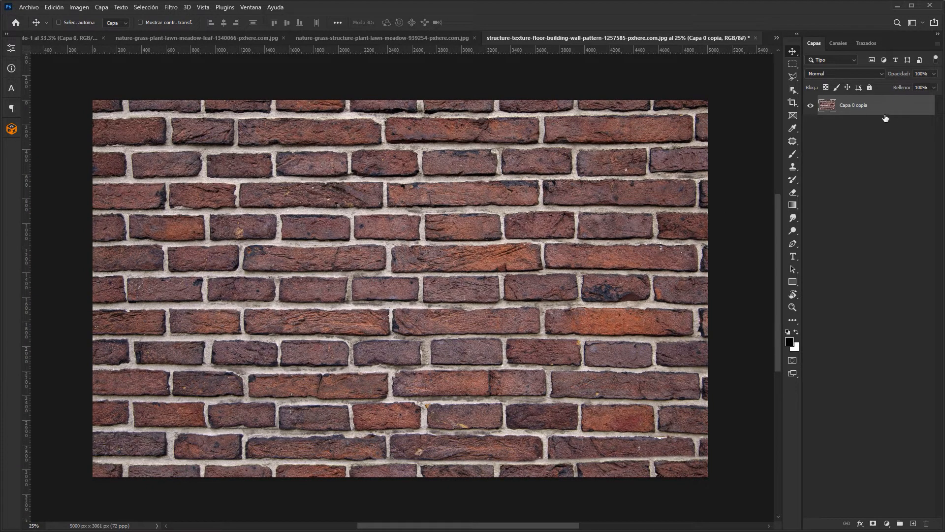
pyautogui.moveTo(888, 111); pyautogui.dragTo(912, 521)
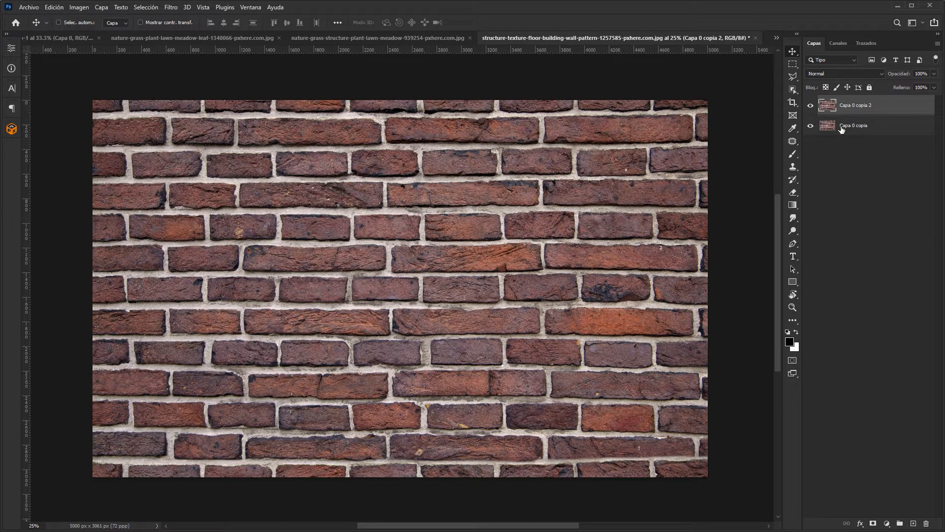
# Step: Hide the original wall layer, delete roughly the right half of the copy with a full-height rectangular selection, and deselect
pyautogui.click(795, 65)
pyautogui.moveTo(724, 86); pyautogui.dragTo(383, 494)
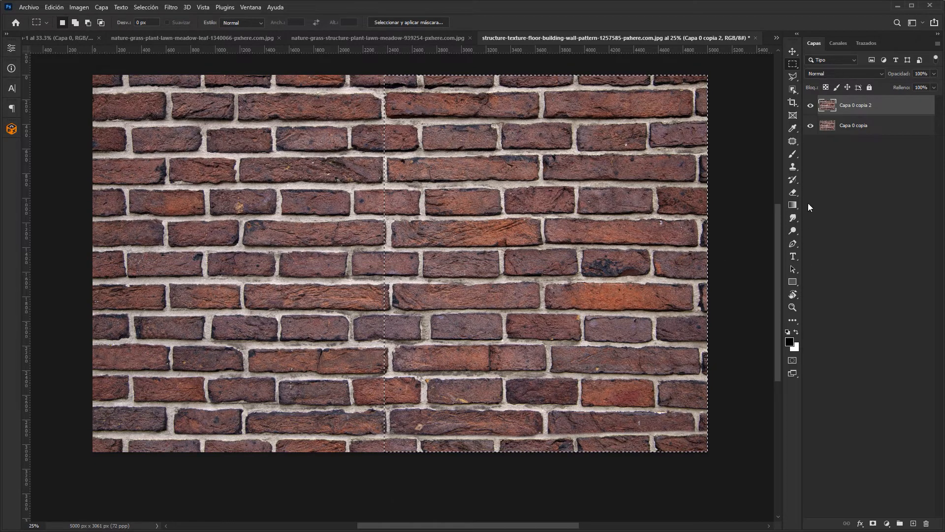
pyautogui.click(810, 125)
pyautogui.press('Delete')
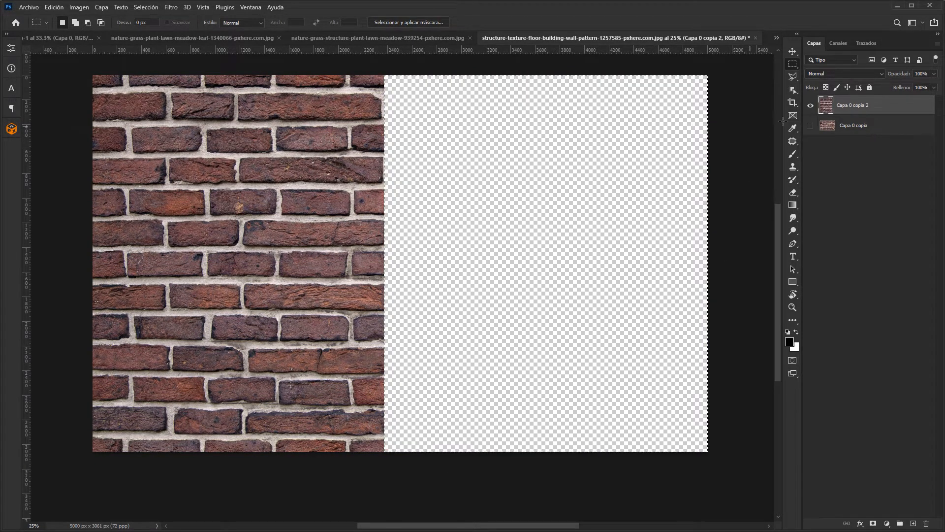
pyautogui.hotkey('ctrl', 'd')
pyautogui.click(793, 52)
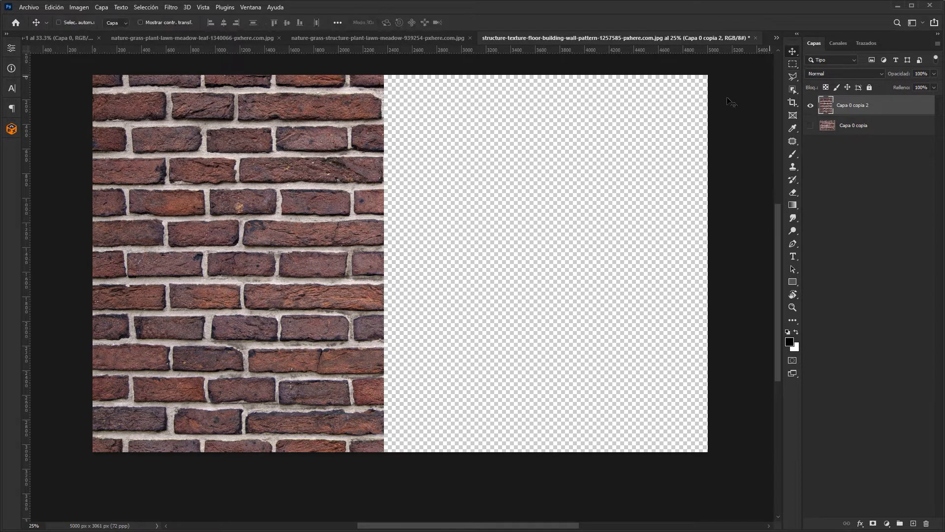
# Step: Flip the half-wall layer horizontally, move it against the canvas's right edge, and show the original wall layer beneath it
pyautogui.click(55, 7)
pyautogui.moveTo(93, 231)
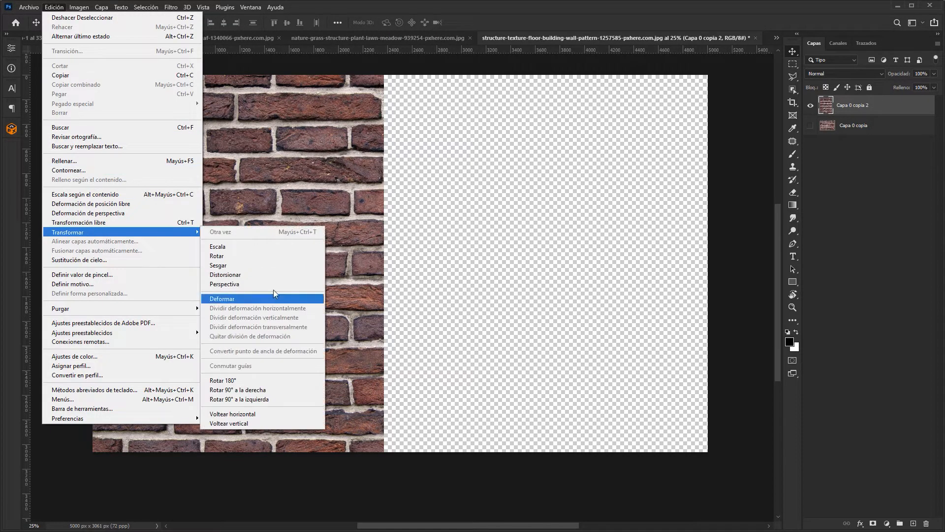
pyautogui.click(266, 415)
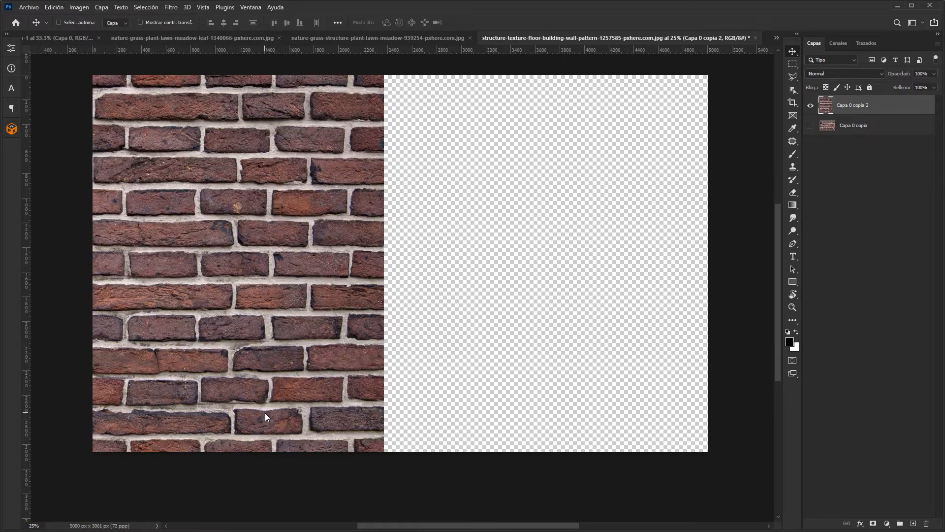
pyautogui.moveTo(359, 238); pyautogui.dragTo(681, 241)
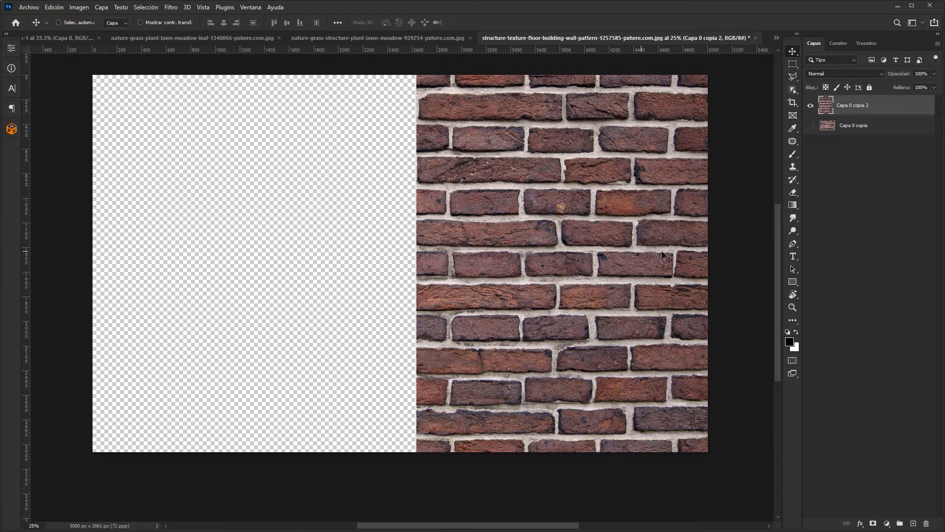
pyautogui.click(810, 127)
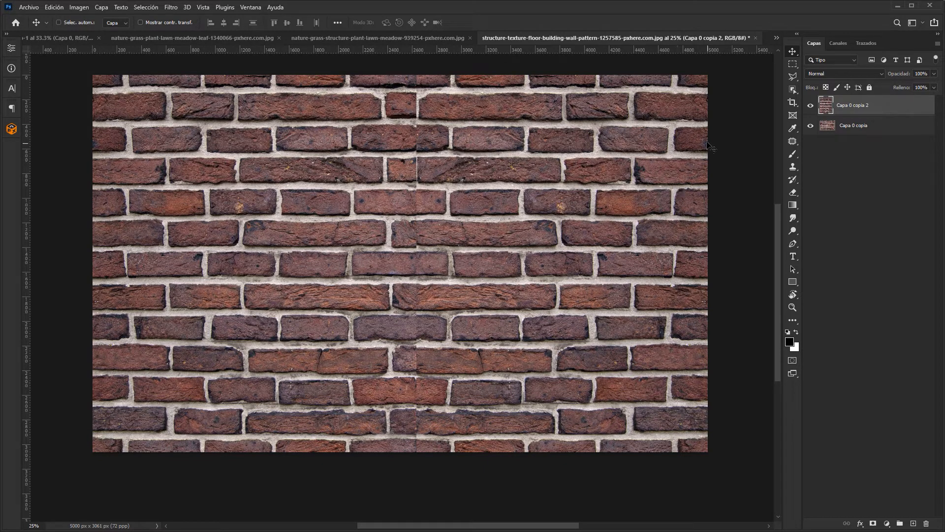
# Step: Add a layer mask to the flipped half and paint out its inner edge along the bottom and top brick rows with a 196 px black brush
pyautogui.click(872, 523)
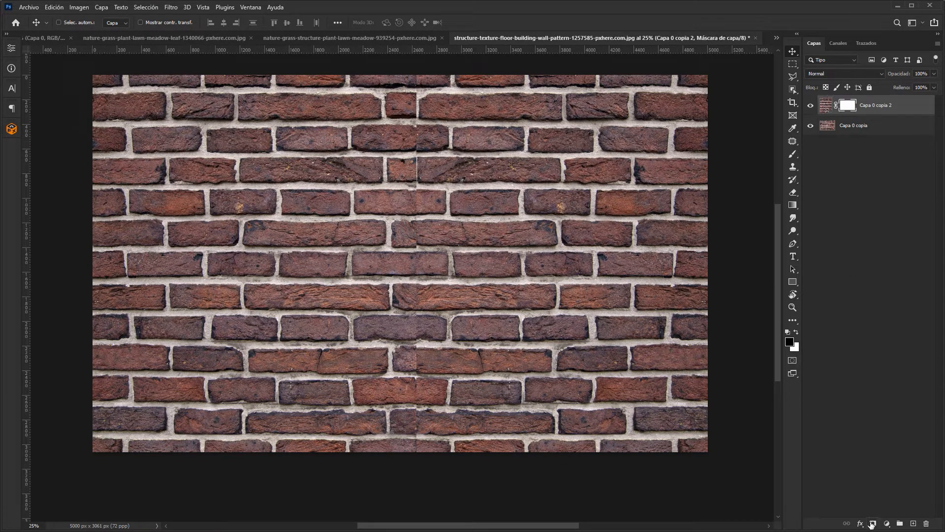
pyautogui.click(792, 154)
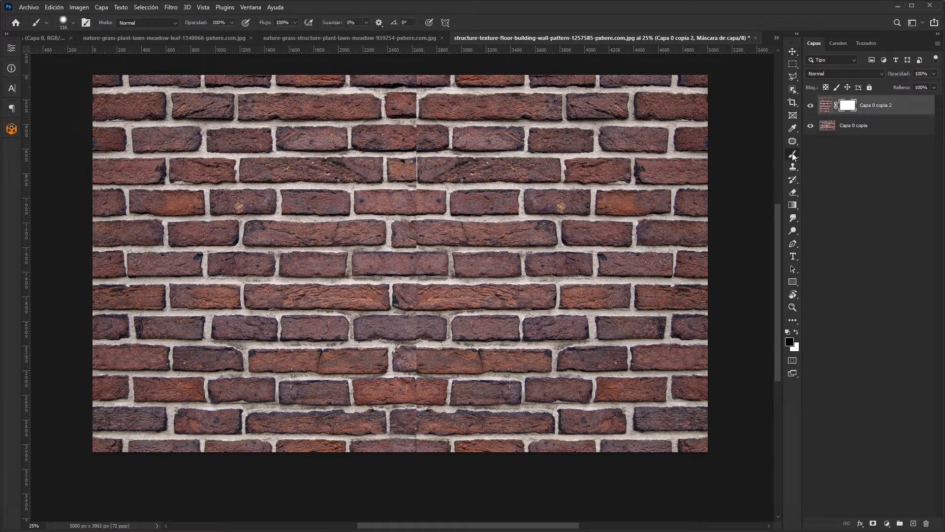
pyautogui.keyDown('alt'); pyautogui.rightClick(482, 388); pyautogui.keyUp('alt')
pyautogui.moveTo(483, 394); pyautogui.dragTo(480, 393)
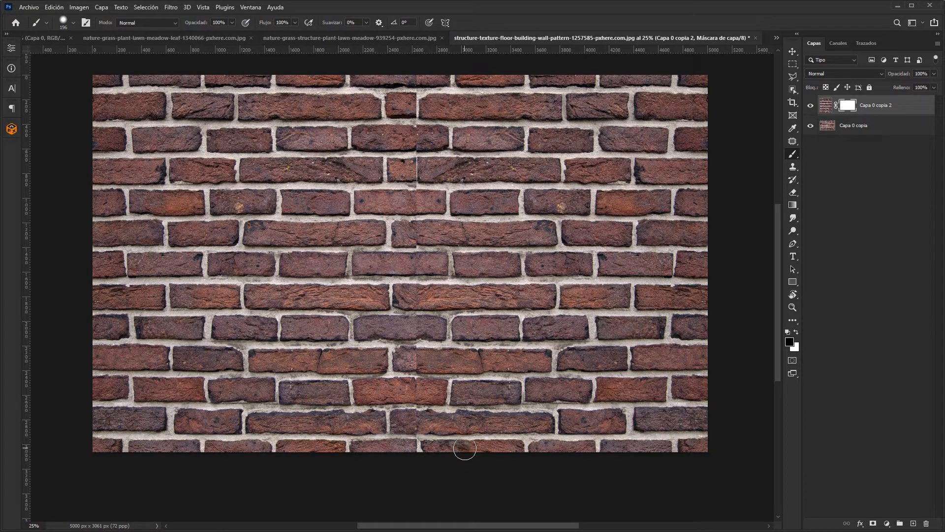
pyautogui.moveTo(490, 448); pyautogui.dragTo(492, 449)
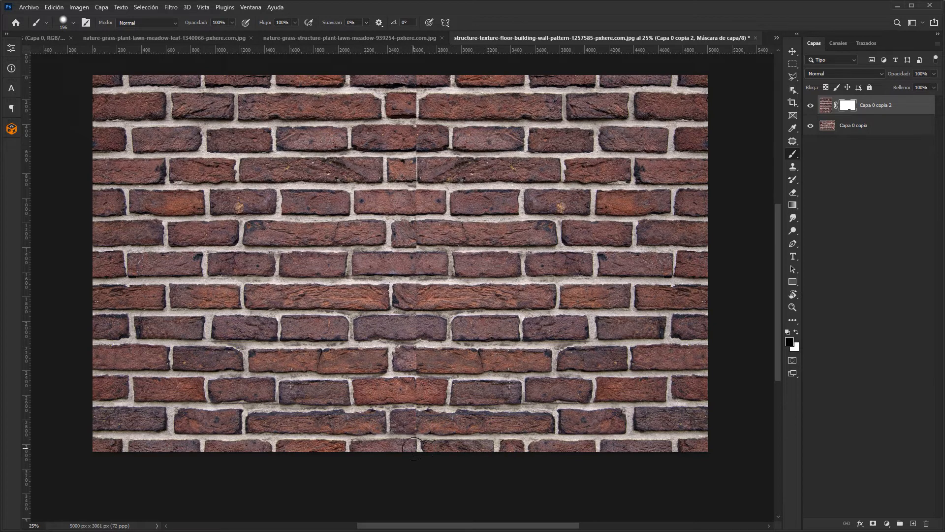
pyautogui.moveTo(413, 447); pyautogui.dragTo(418, 446)
pyautogui.moveTo(415, 76); pyautogui.dragTo(492, 79)
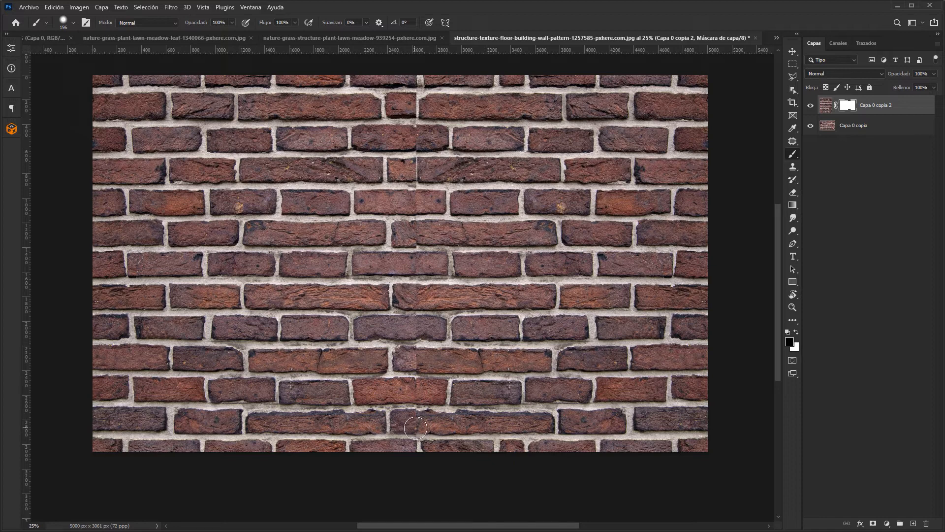
# Step: Paint black on the mask row by row up the central seam, ending each row at a mortar joint or inside a matching brick
pyautogui.moveTo(414, 428)
pyautogui.mouseDown()
pyautogui.moveTo(563, 423)
pyautogui.moveTo(539, 415)
pyautogui.mouseUp()
pyautogui.moveTo(418, 417)
pyautogui.mouseDown()
pyautogui.moveTo(435, 389)
pyautogui.moveTo(420, 387)
pyautogui.moveTo(436, 388)
pyautogui.moveTo(433, 398)
pyautogui.moveTo(417, 386)
pyautogui.moveTo(418, 324)
pyautogui.moveTo(434, 334)
pyautogui.moveTo(514, 323)
pyautogui.moveTo(521, 332)
pyautogui.moveTo(581, 324)
pyautogui.moveTo(598, 334)
pyautogui.moveTo(420, 339)
pyautogui.mouseUp()
pyautogui.moveTo(421, 293)
pyautogui.mouseDown()
pyautogui.moveTo(413, 302)
pyautogui.moveTo(440, 289)
pyautogui.moveTo(503, 293)
pyautogui.moveTo(419, 296)
pyautogui.moveTo(420, 261)
pyautogui.moveTo(512, 261)
pyautogui.moveTo(507, 272)
pyautogui.moveTo(453, 268)
pyautogui.moveTo(491, 266)
pyautogui.mouseUp()
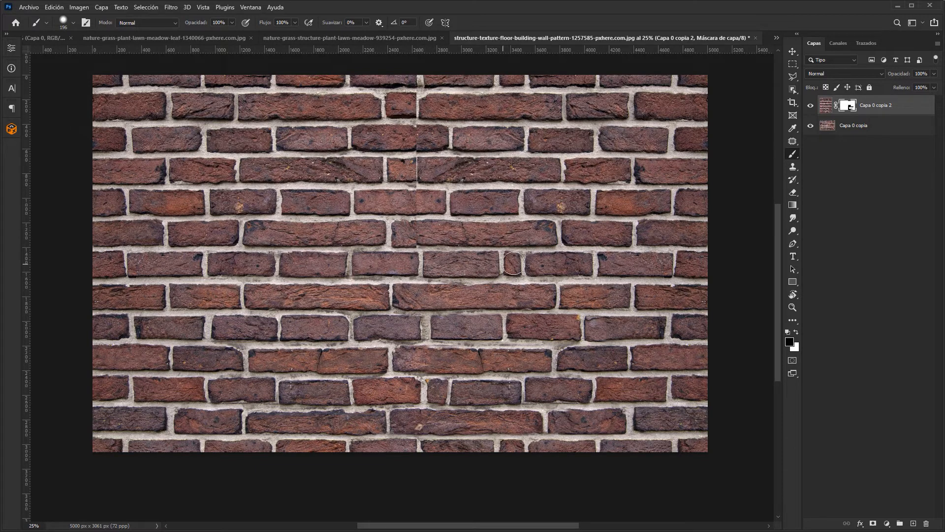
pyautogui.moveTo(416, 246)
pyautogui.mouseDown()
pyautogui.moveTo(434, 227)
pyautogui.moveTo(444, 232)
pyautogui.moveTo(422, 199)
pyautogui.mouseUp()
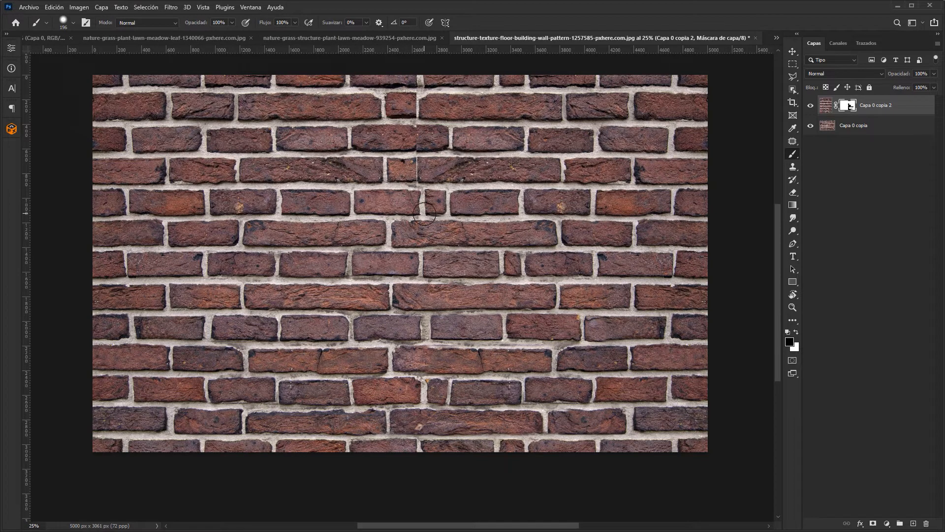
pyautogui.moveTo(419, 180)
pyautogui.mouseDown()
pyautogui.moveTo(417, 169)
pyautogui.moveTo(443, 169)
pyautogui.moveTo(415, 168)
pyautogui.moveTo(445, 168)
pyautogui.mouseUp()
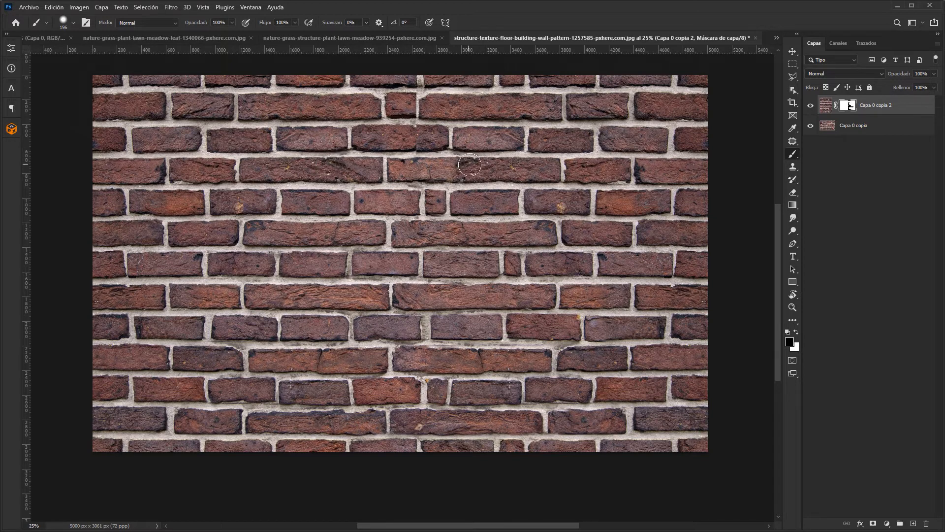
pyautogui.moveTo(469, 167)
pyautogui.mouseDown()
pyautogui.moveTo(423, 171)
pyautogui.moveTo(489, 172)
pyautogui.moveTo(411, 172)
pyautogui.moveTo(421, 135)
pyautogui.moveTo(465, 138)
pyautogui.moveTo(465, 149)
pyautogui.moveTo(423, 127)
pyautogui.moveTo(417, 104)
pyautogui.moveTo(438, 114)
pyautogui.moveTo(436, 104)
pyautogui.moveTo(464, 104)
pyautogui.moveTo(464, 135)
pyautogui.moveTo(464, 104)
pyautogui.moveTo(485, 112)
pyautogui.moveTo(500, 103)
pyautogui.moveTo(453, 102)
pyautogui.moveTo(460, 137)
pyautogui.mouseUp()
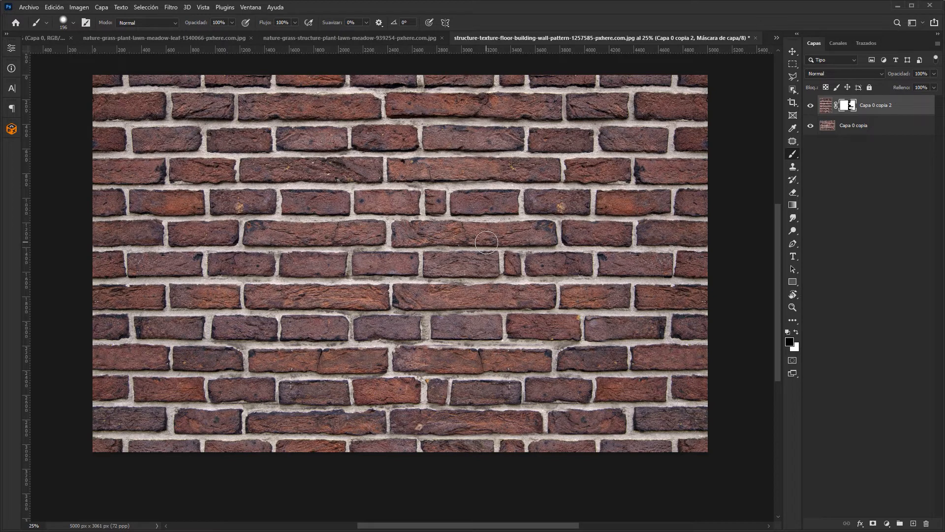
# Step: Check the masked half with the original wall hidden, show the original again, and merge both layers into one
pyautogui.click(811, 127)
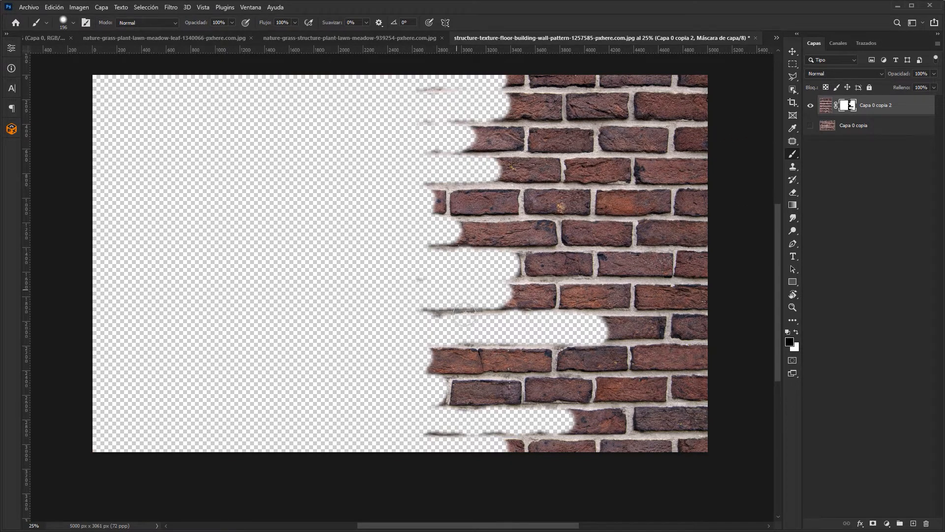
pyautogui.click(810, 127)
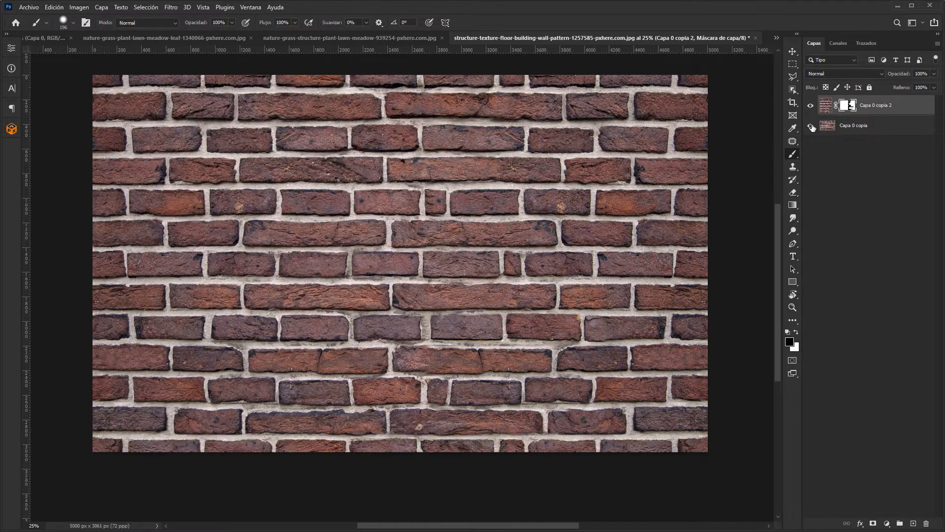
pyautogui.press('v')
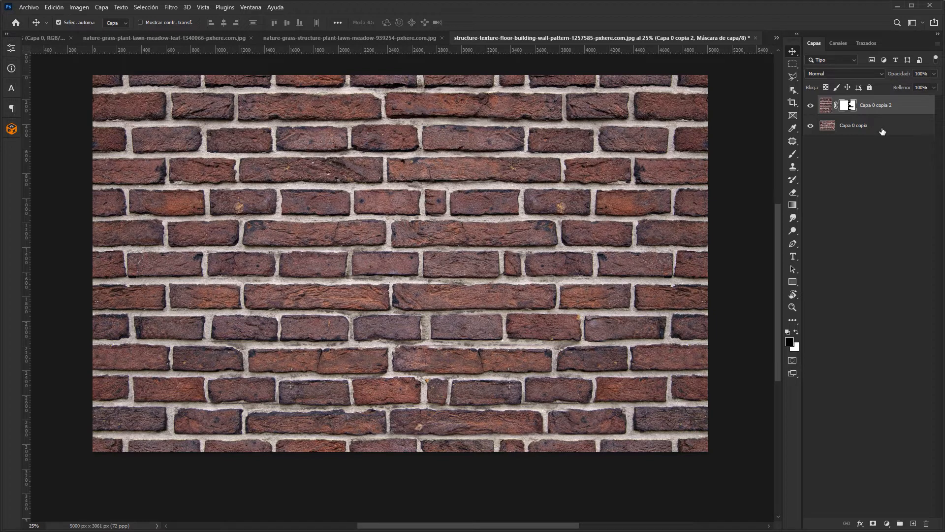
pyautogui.keyDown('shift'); pyautogui.click(882, 131); pyautogui.keyUp('shift')
pyautogui.rightClick(882, 131)
pyautogui.click(833, 424)
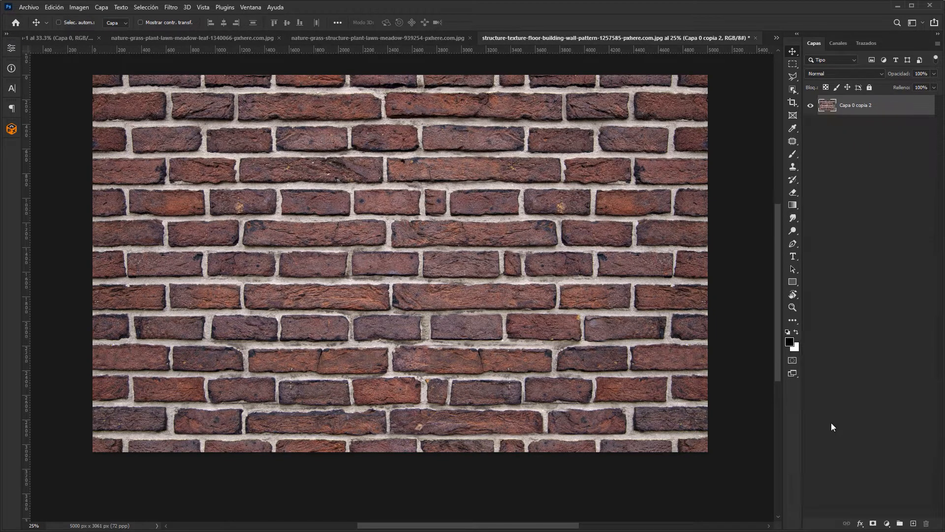
# Step: Enlarge the canvas to 10000 x 6122 px, keeping the brick wall anchored in the upper-left corner
pyautogui.click(79, 8)
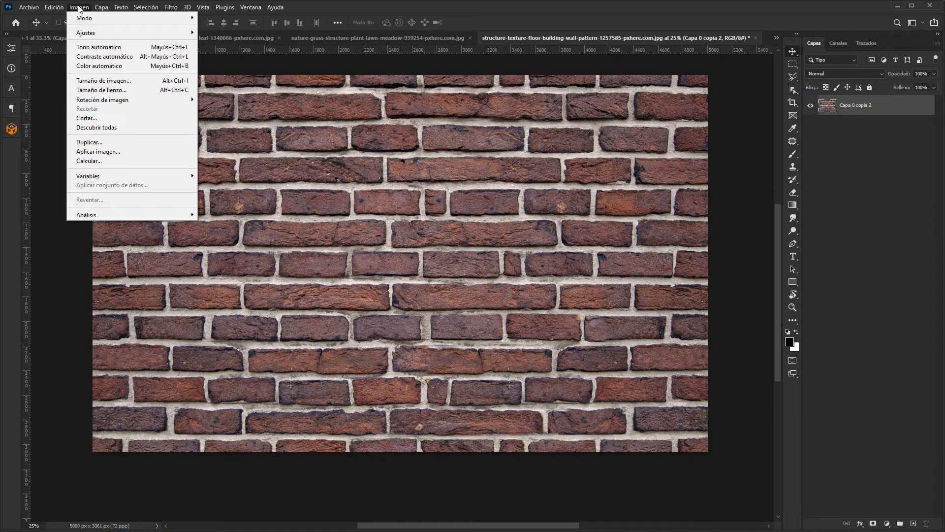
pyautogui.click(111, 90)
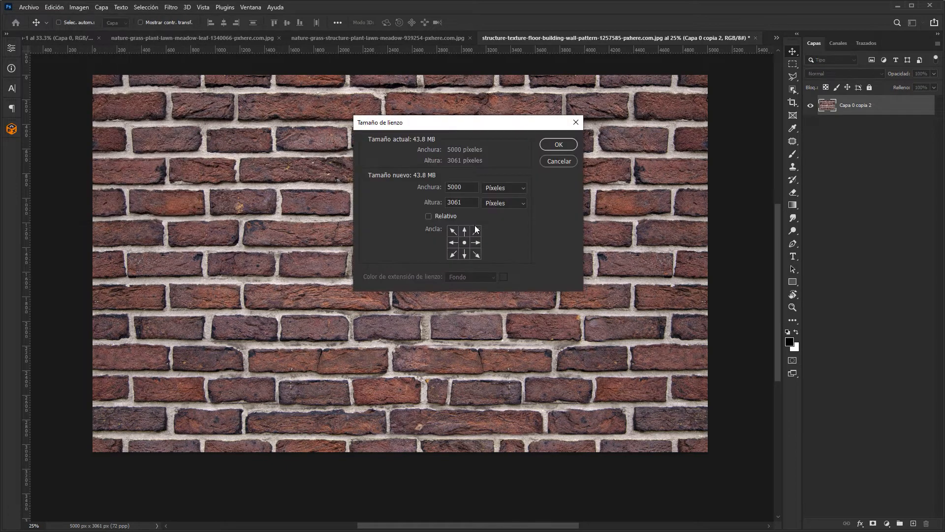
pyautogui.click(454, 231)
pyautogui.click(503, 188)
pyautogui.click(492, 194)
pyautogui.write('20')
pyautogui.press('Return')
pyautogui.hotkey('ctrl', '-')
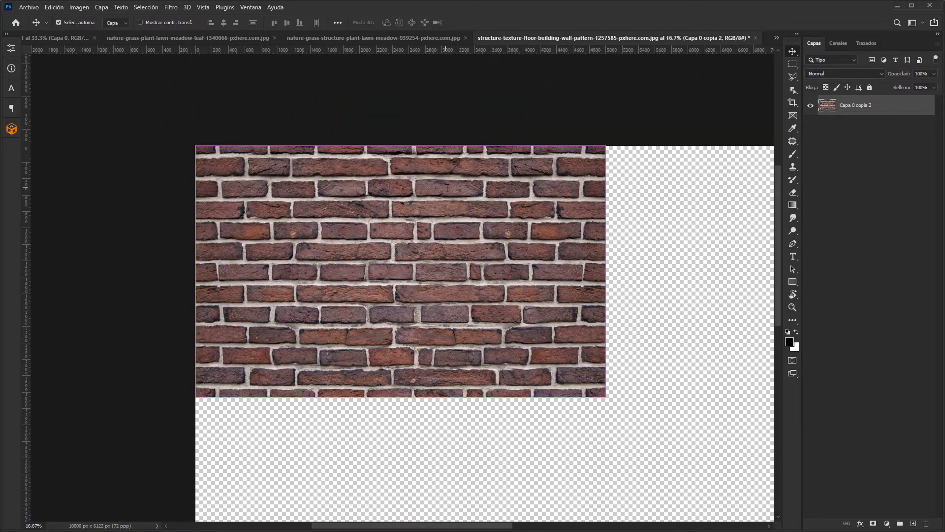
pyautogui.hotkey('ctrl', '-')
pyautogui.moveTo(456, 264); pyautogui.dragTo(347, 179)
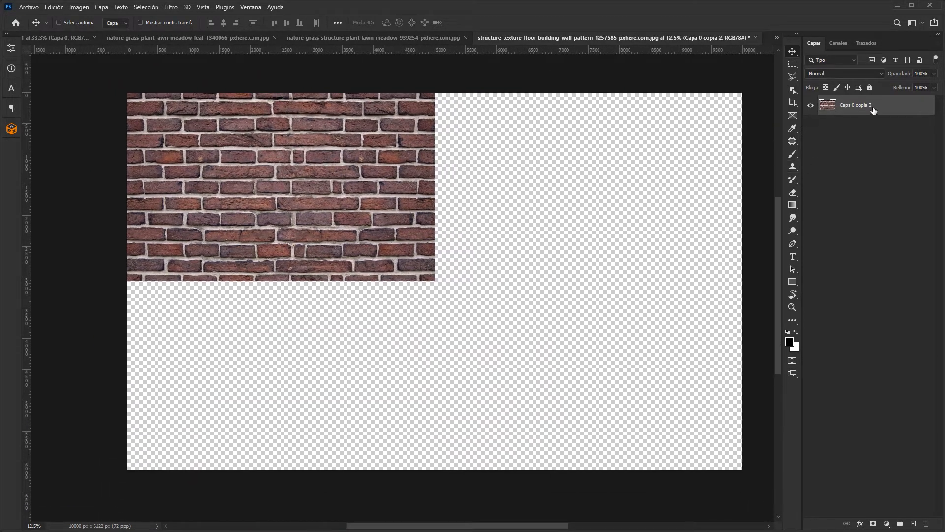
# Step: Duplicate the wall layer to its right, duplicate both below to form a two-by-two tiling, and inspect the joins
pyautogui.hotkey('ctrl', 'j')
pyautogui.moveTo(226, 196); pyautogui.dragTo(533, 202)
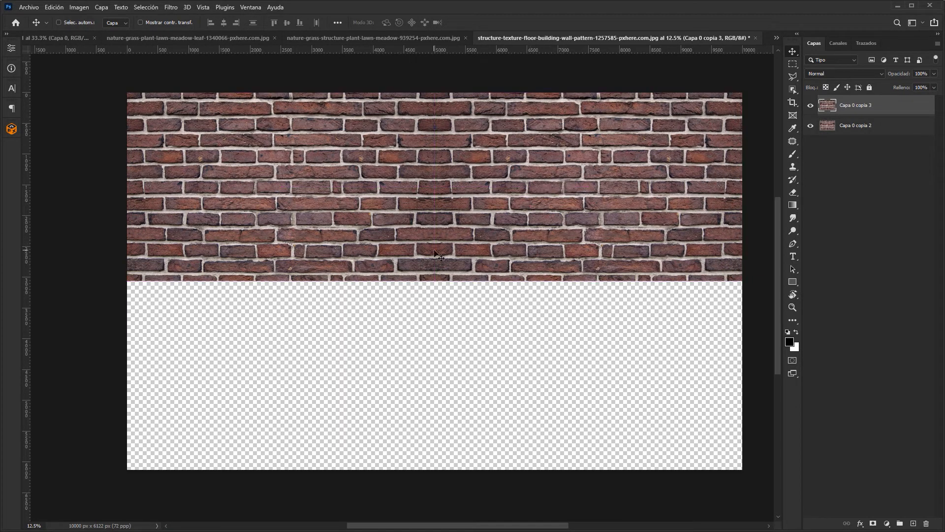
pyautogui.keyDown('shift'); pyautogui.click(836, 131); pyautogui.keyUp('shift')
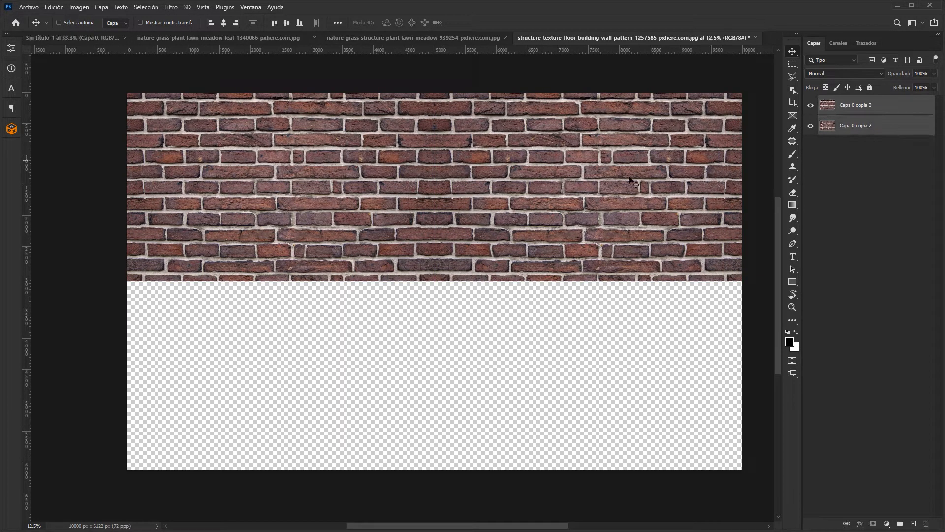
pyautogui.hotkey('ctrl', 'j')
pyautogui.moveTo(515, 134); pyautogui.dragTo(546, 304)
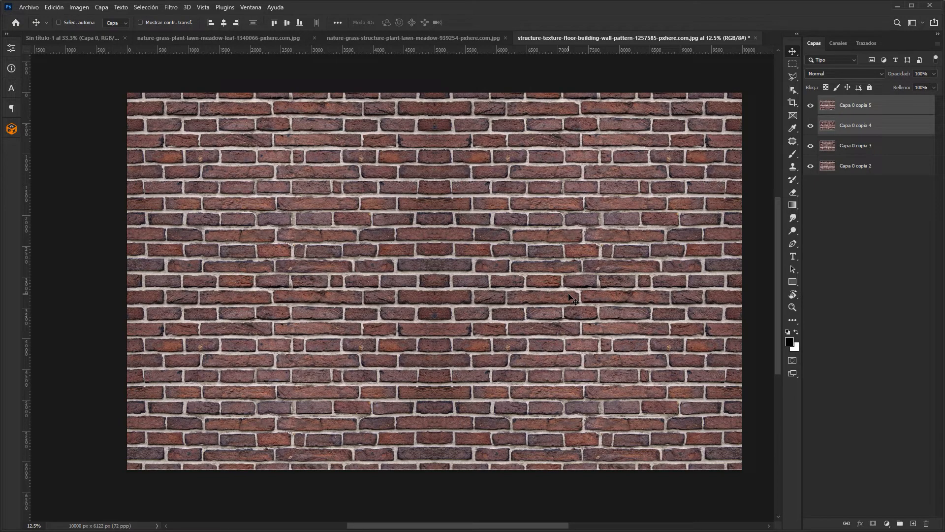
pyautogui.moveTo(436, 288); pyautogui.dragTo(458, 269)
pyautogui.moveTo(355, 212); pyautogui.dragTo(528, 305)
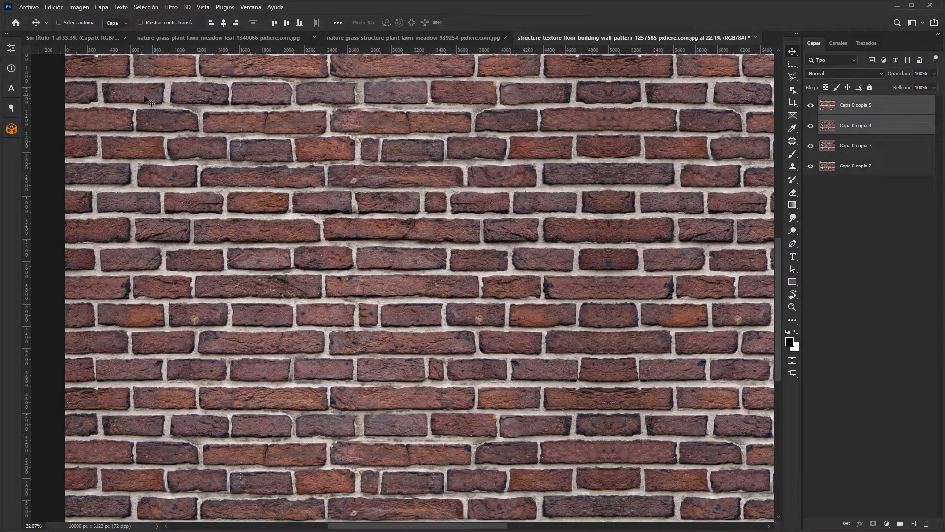
# Step: Review the black-and-white, grass and brick texture documents along with the FX Box tool list
pyautogui.click(85, 36)
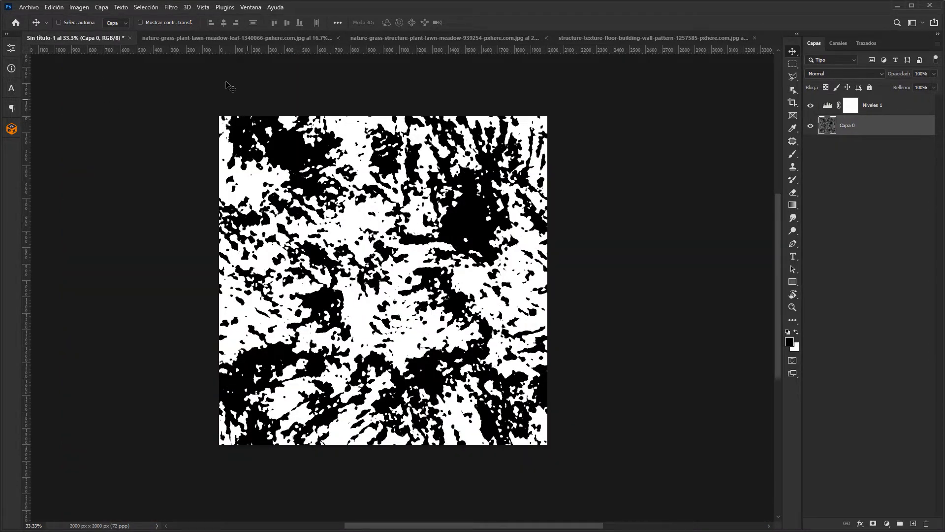
pyautogui.click(170, 8)
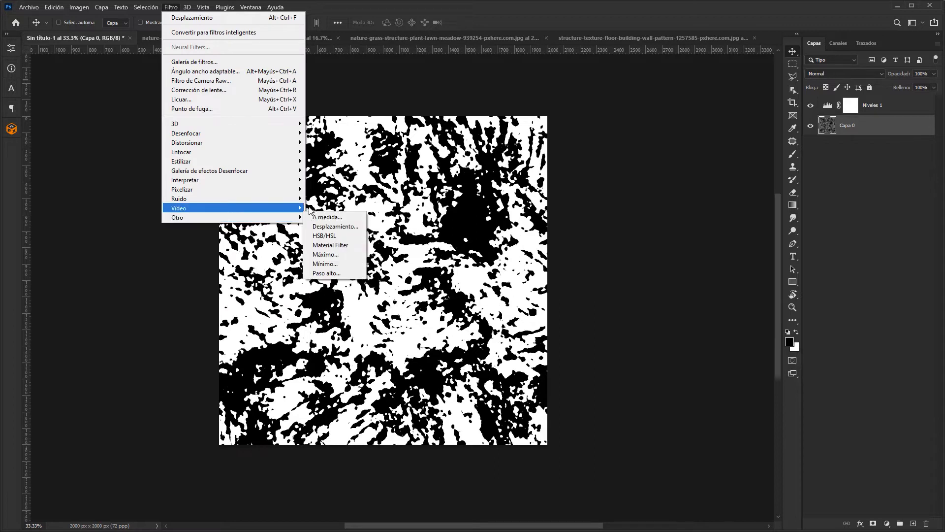
pyautogui.click(589, 236)
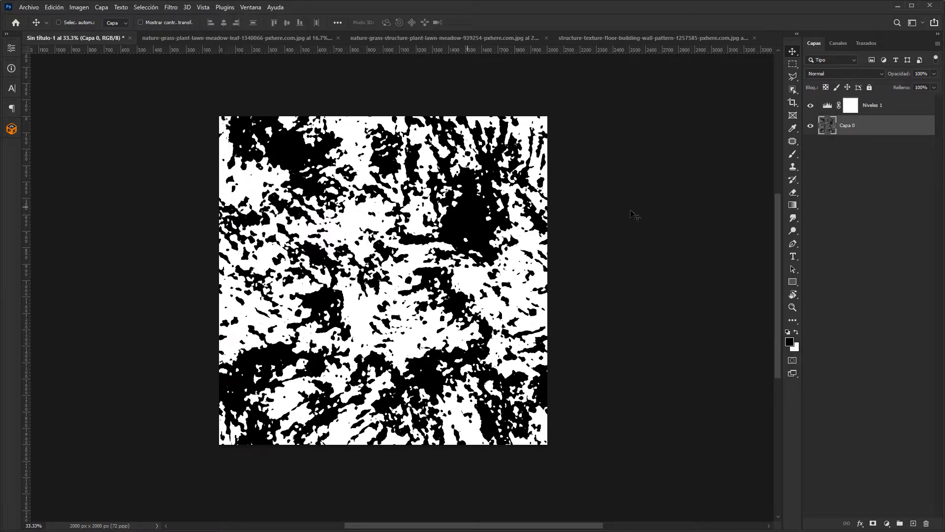
pyautogui.click(792, 167)
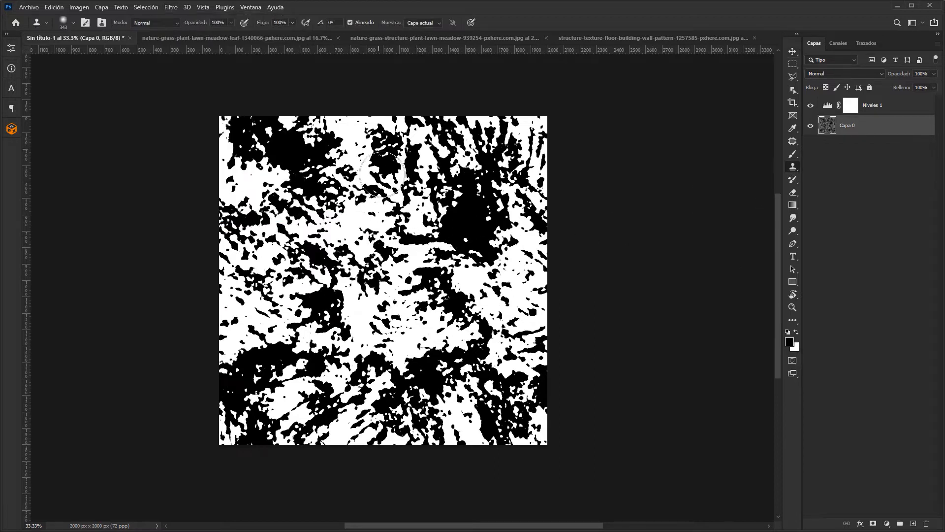
pyautogui.click(222, 40)
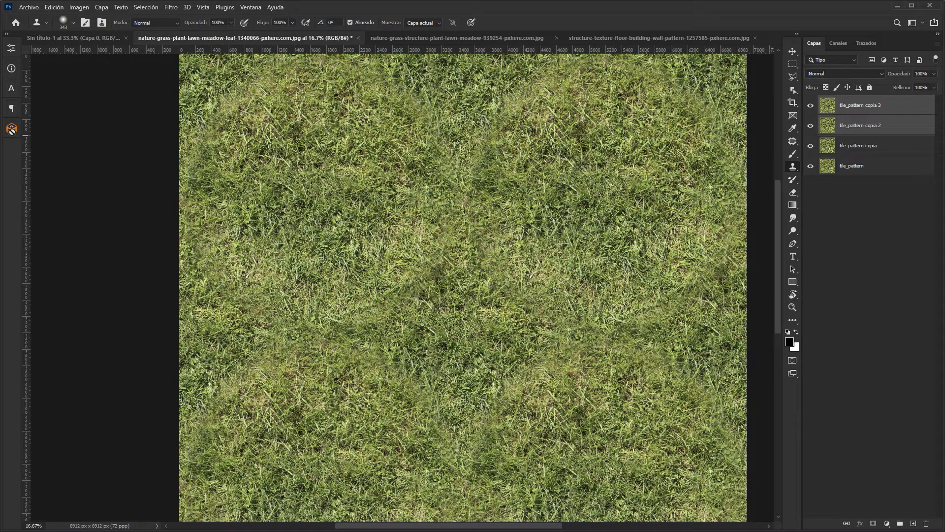
pyautogui.click(11, 129)
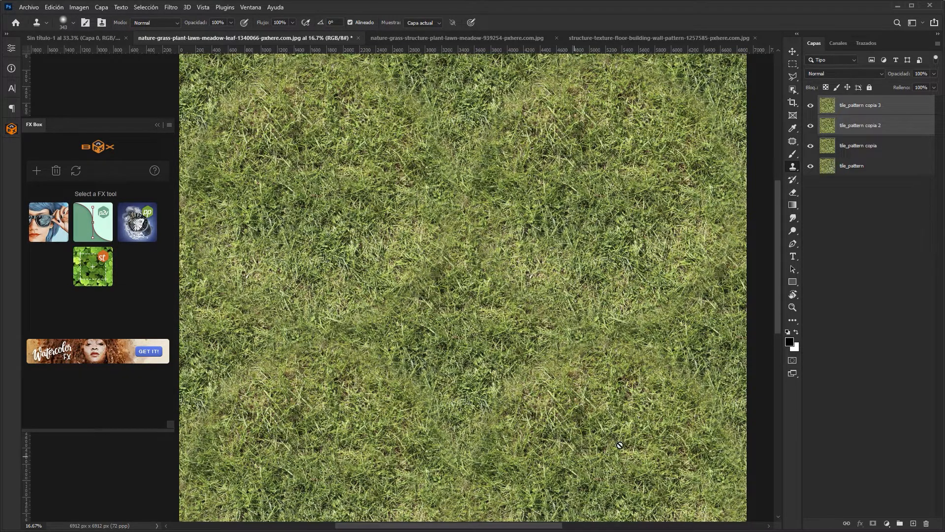
pyautogui.click(405, 40)
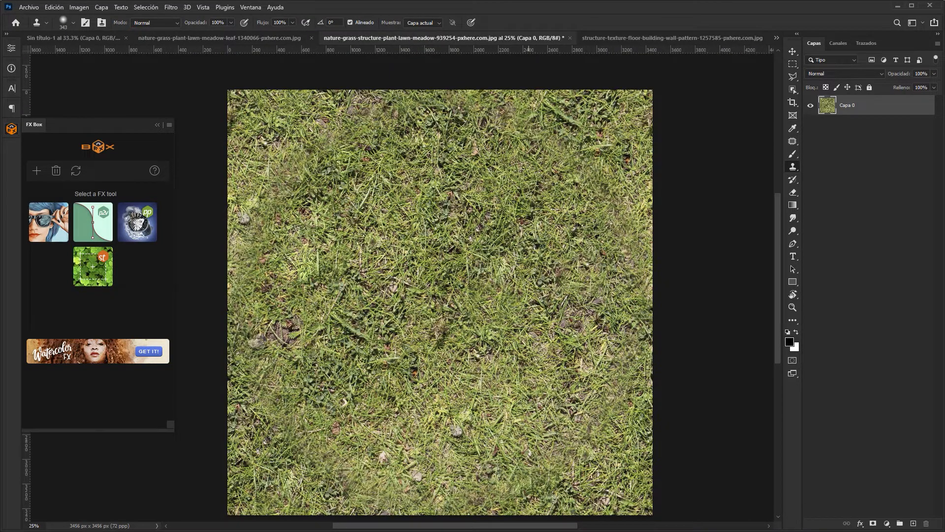
pyautogui.click(616, 39)
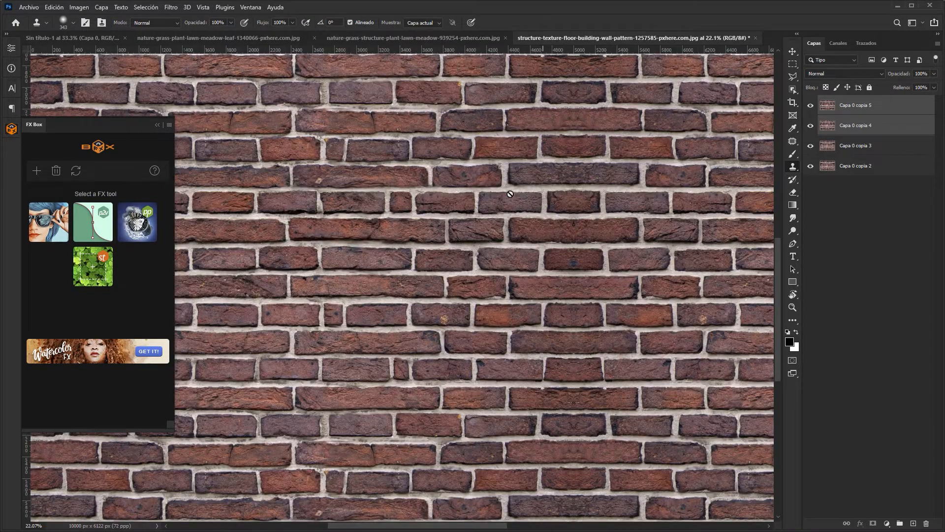
# Step: Close the FX Box panel over the tiled brick wall and switch to GIMP
pyautogui.scroll(-2, 512, 190)
pyautogui.moveTo(510, 193); pyautogui.dragTo(476, 237)
pyautogui.click(15, 130)
pyautogui.moveTo(541, 206); pyautogui.dragTo(465, 199)
pyautogui.hotkey('ctrl', 'e')
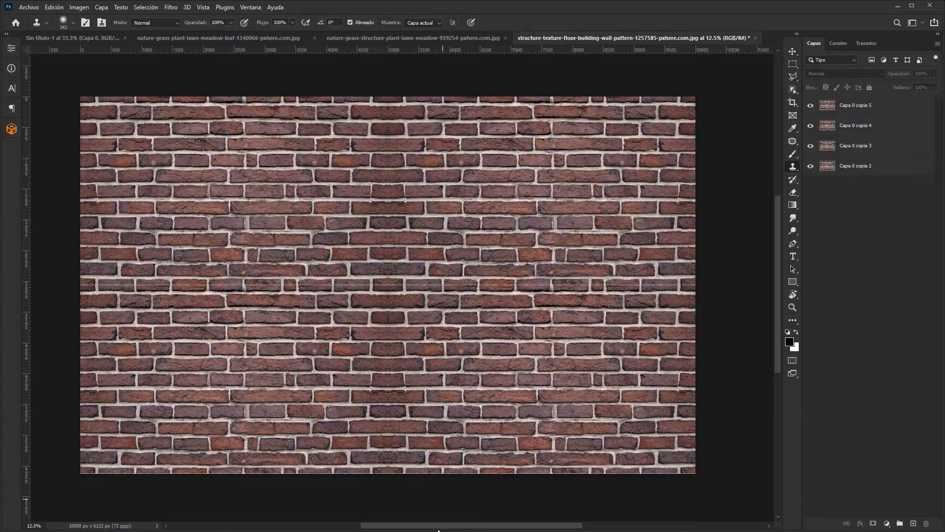
pyautogui.click(438, 530)
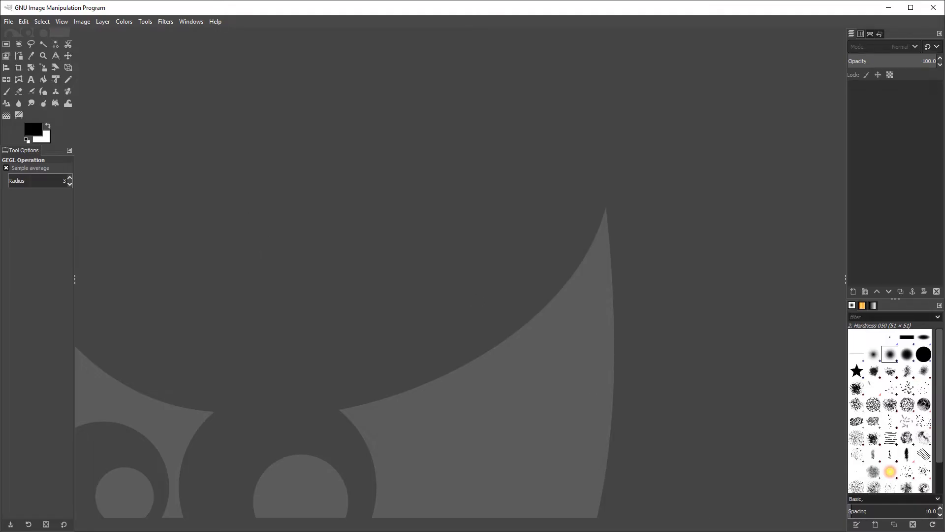
# Step: Open the photo nature-grass-structure-plant-lawn-meadow-939254-pxhere.com.jpg and crop it to a full-height square of 3456 x 3456 px
pyautogui.moveTo(427, 270); pyautogui.dragTo(427, 270)
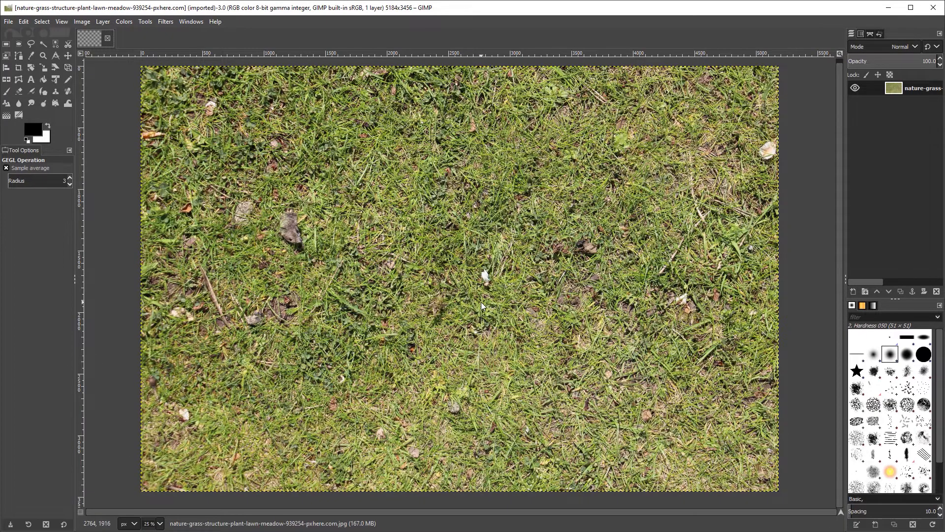
pyautogui.click(20, 68)
pyautogui.moveTo(218, 90)
pyautogui.mouseDown()
pyautogui.moveTo(475, 348)
pyautogui.moveTo(616, 467)
pyautogui.moveTo(649, 462)
pyautogui.moveTo(684, 413)
pyautogui.moveTo(645, 450)
pyautogui.moveTo(654, 474)
pyautogui.moveTo(680, 477)
pyautogui.moveTo(682, 488)
pyautogui.mouseUp()
pyautogui.press('shift')
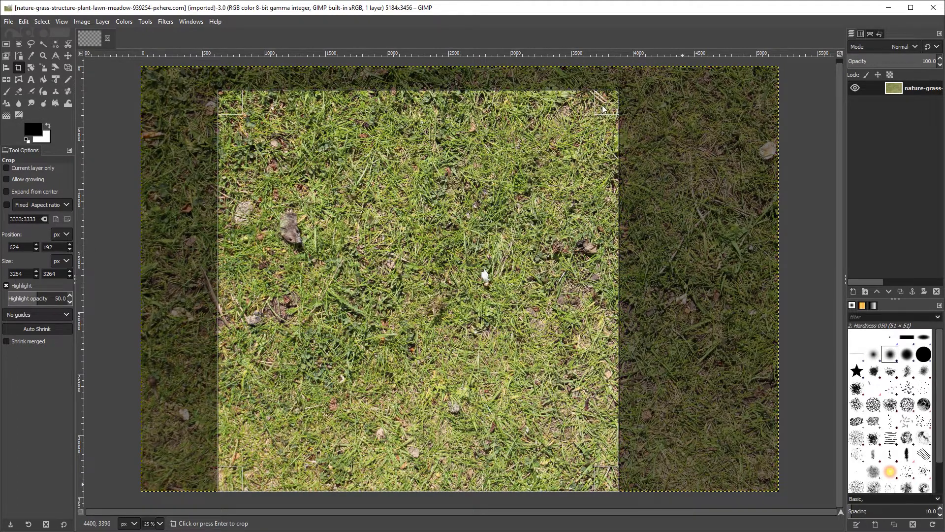
pyautogui.moveTo(605, 109); pyautogui.dragTo(616, 82)
pyautogui.press('Return')
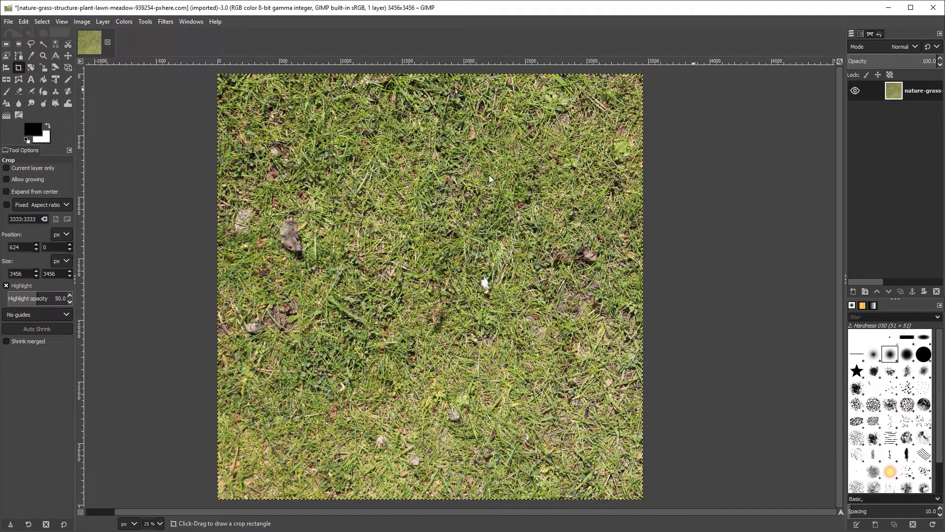
# Step: Apply the Tile Seamless map filter to the square grass image after comparing it with and without the preview
pyautogui.click(164, 22)
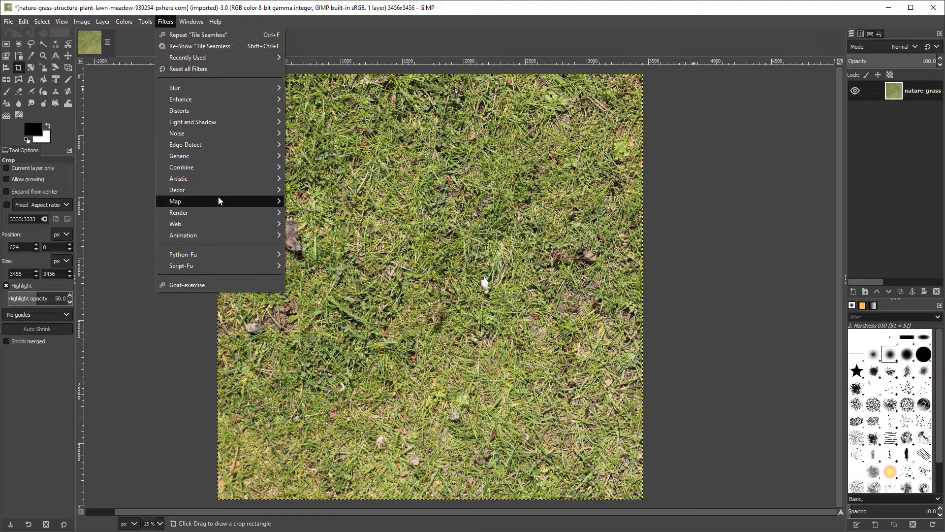
pyautogui.moveTo(219, 197)
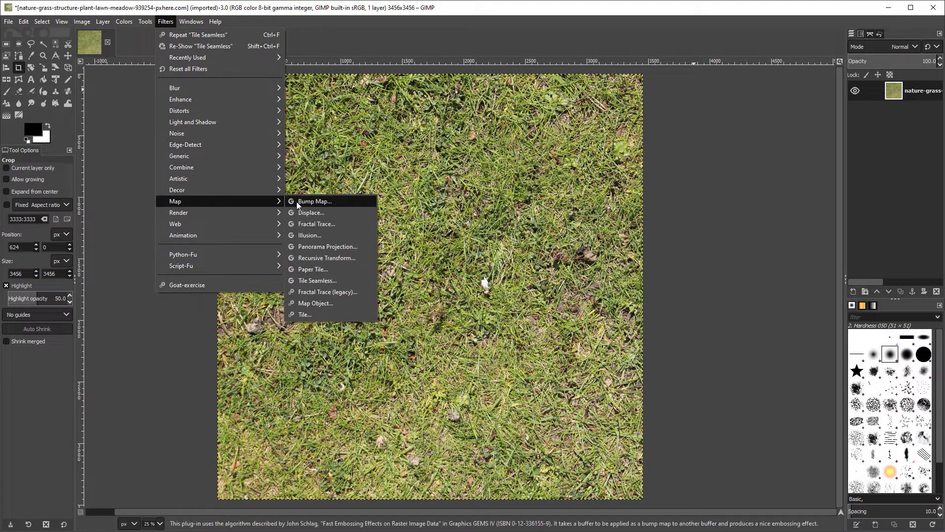
pyautogui.click(314, 280)
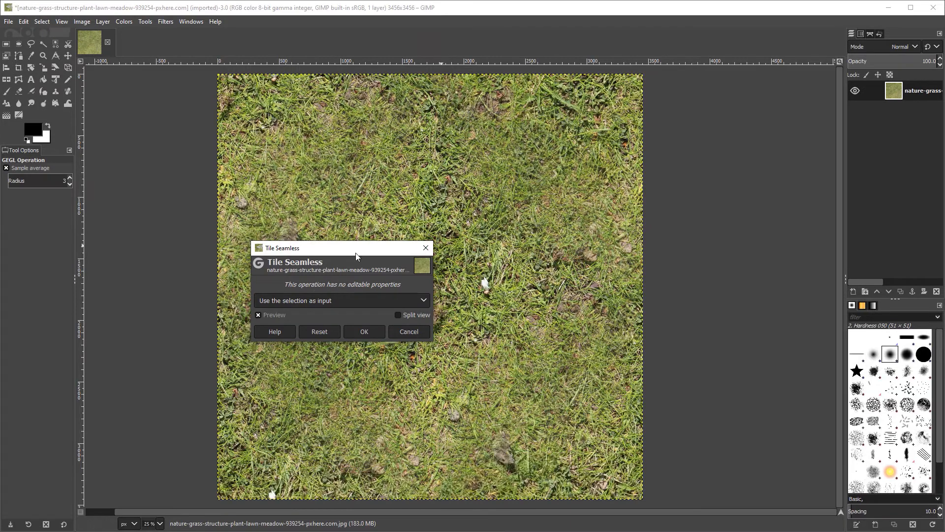
pyautogui.moveTo(384, 249); pyautogui.dragTo(718, 238)
pyautogui.click(626, 301)
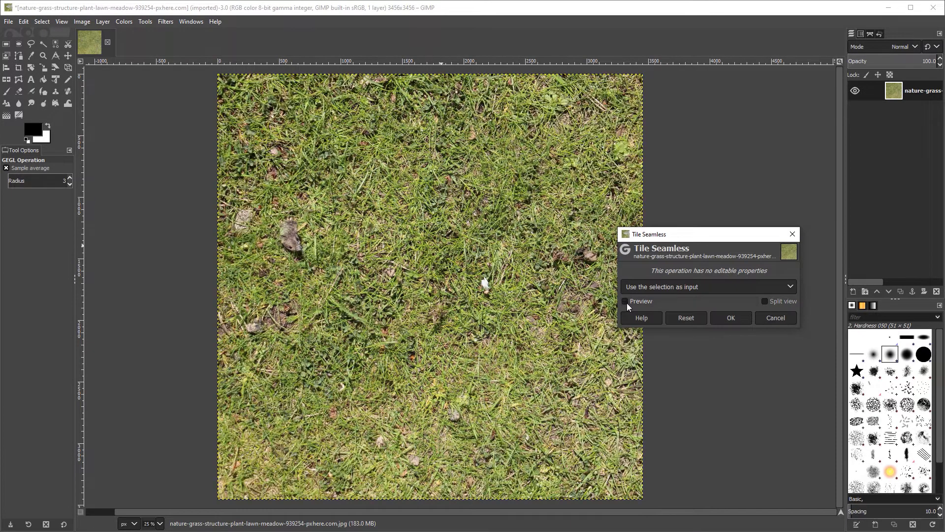
pyautogui.click(627, 303)
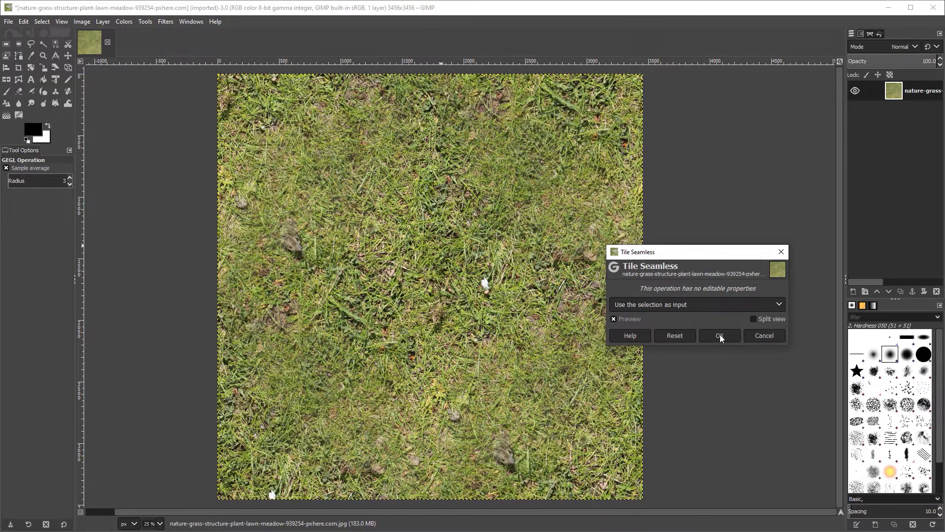
pyautogui.click(714, 340)
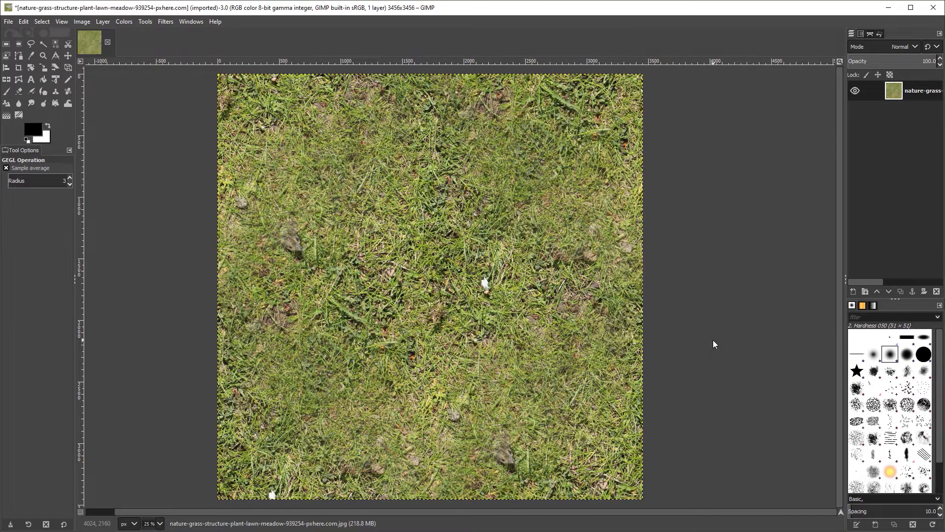